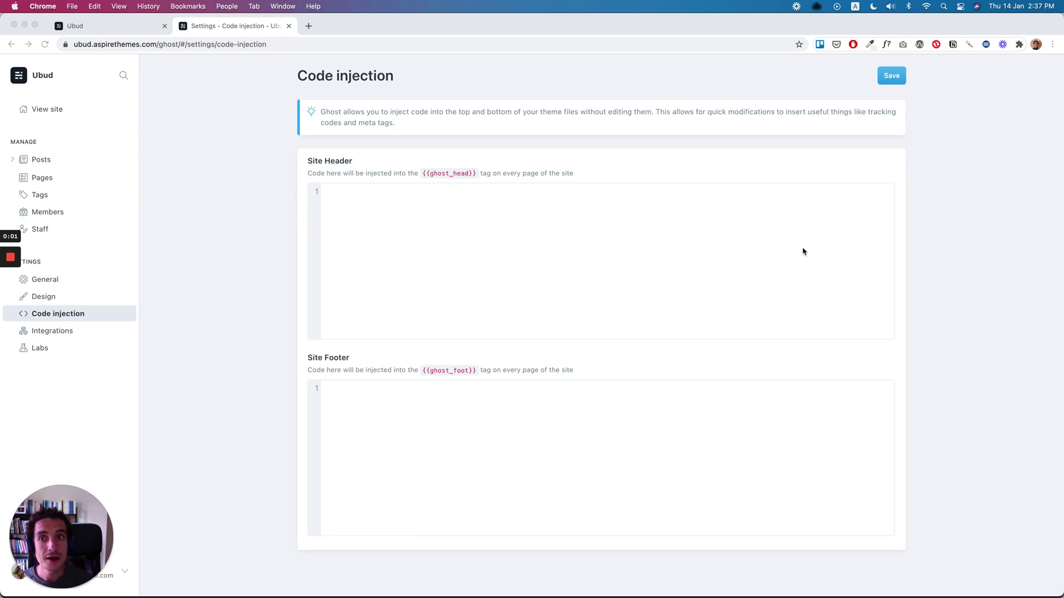
Point out the empty Site Header code box on Ghost's Code injection page.
left_click(559, 241)
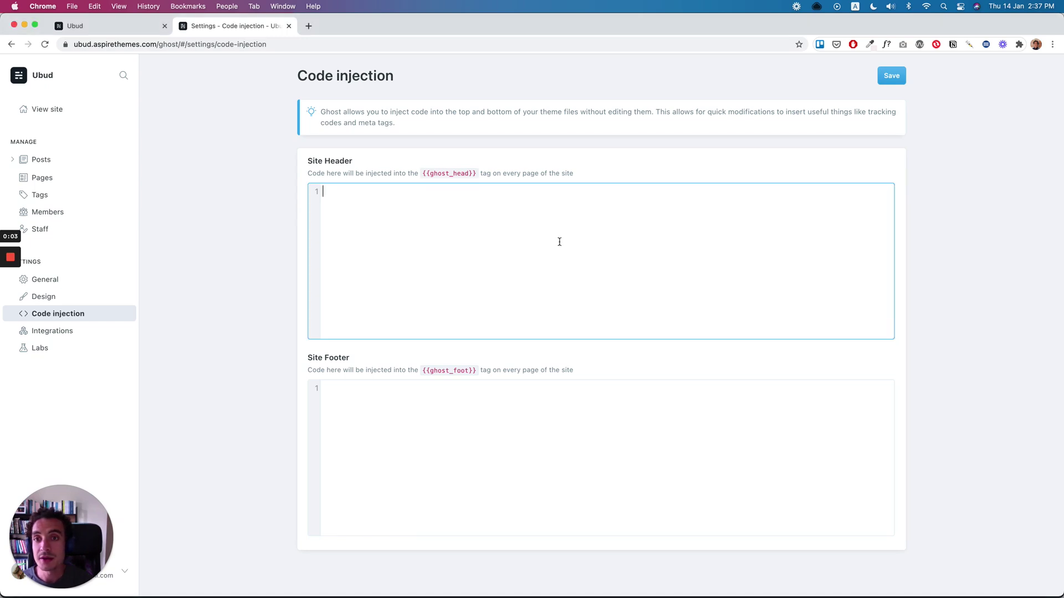
left_click(611, 167)
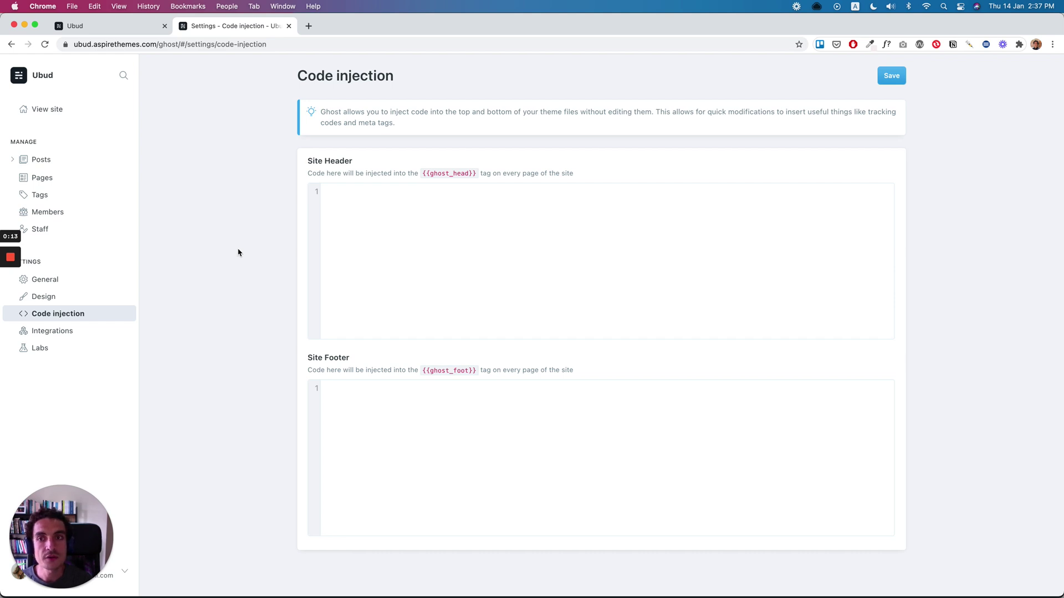
left_click(377, 226)
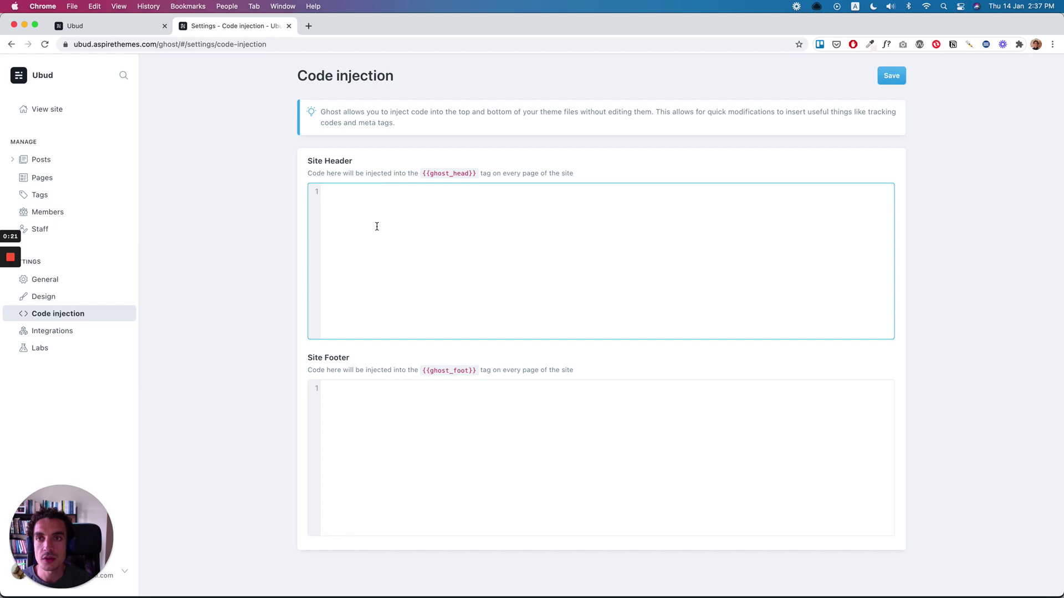
left_click(286, 233)
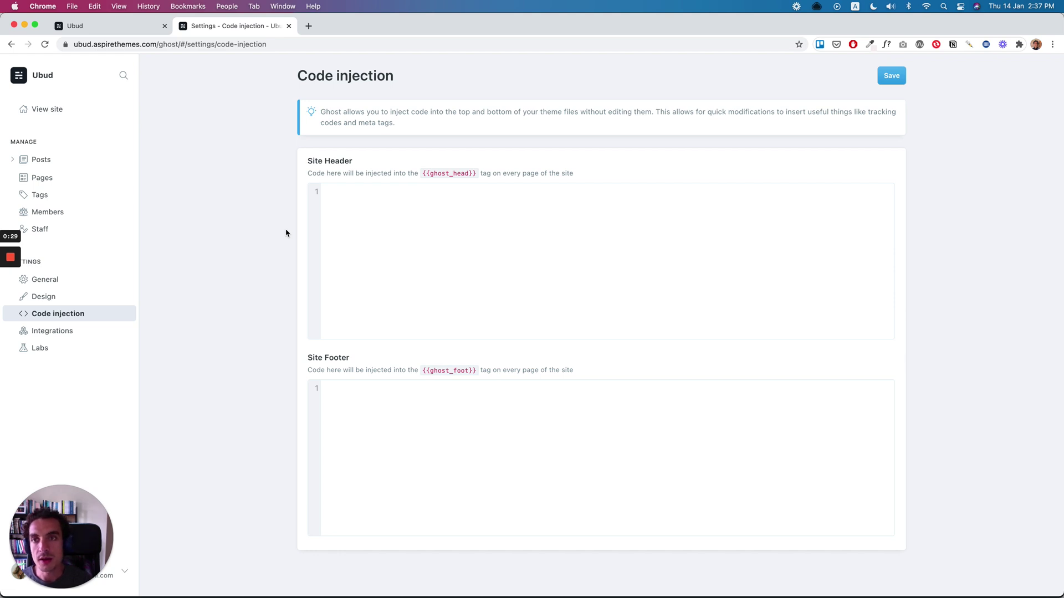
left_click(413, 218)
left_click(391, 405)
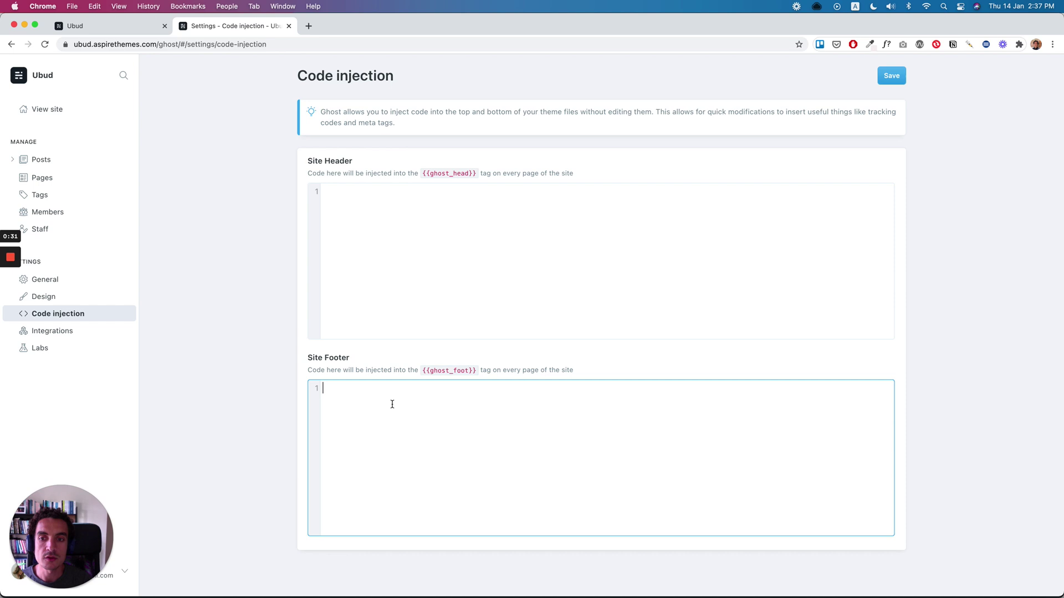
left_click(428, 271)
left_click(413, 431)
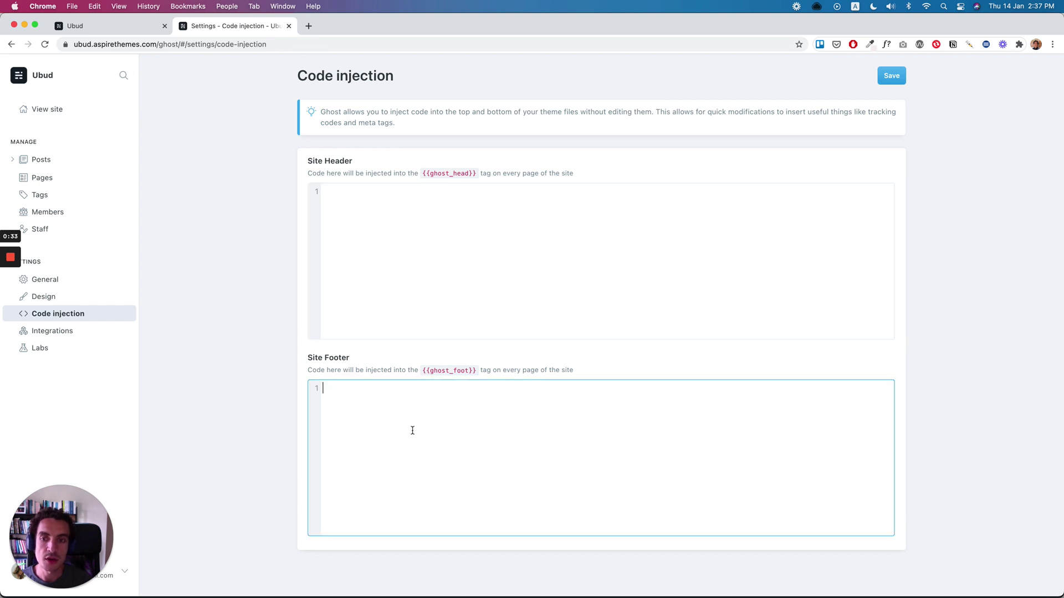
left_click(369, 255)
left_click(271, 222)
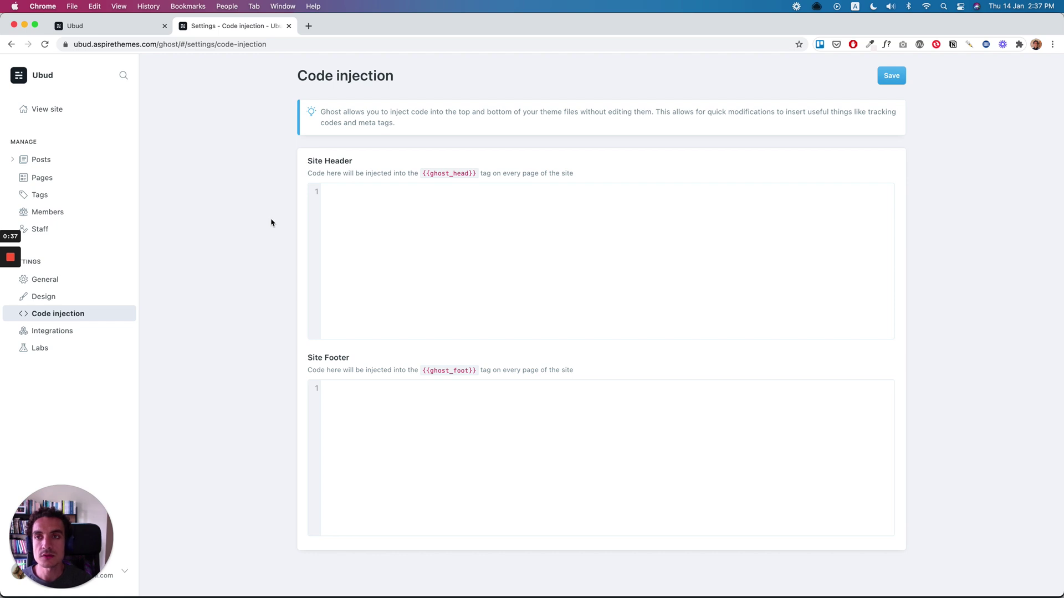
left_click(377, 216)
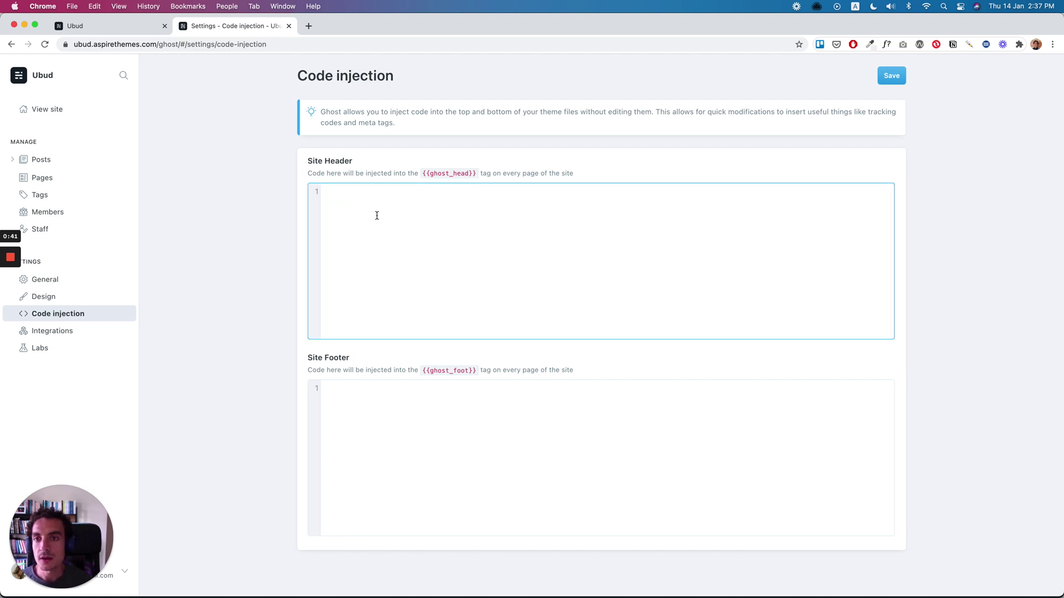
left_click(244, 230)
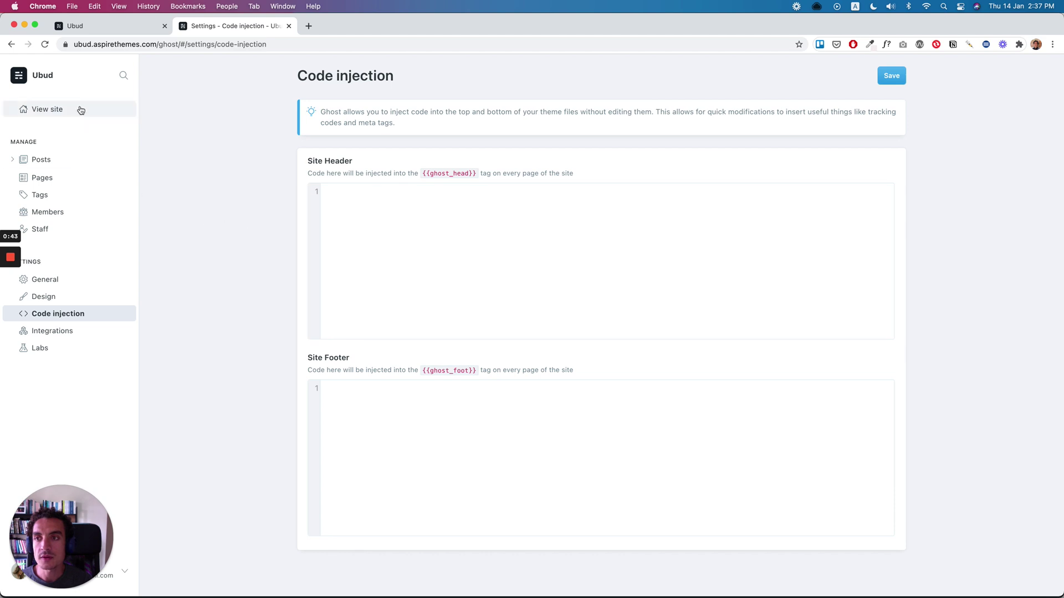
left_click(60, 318)
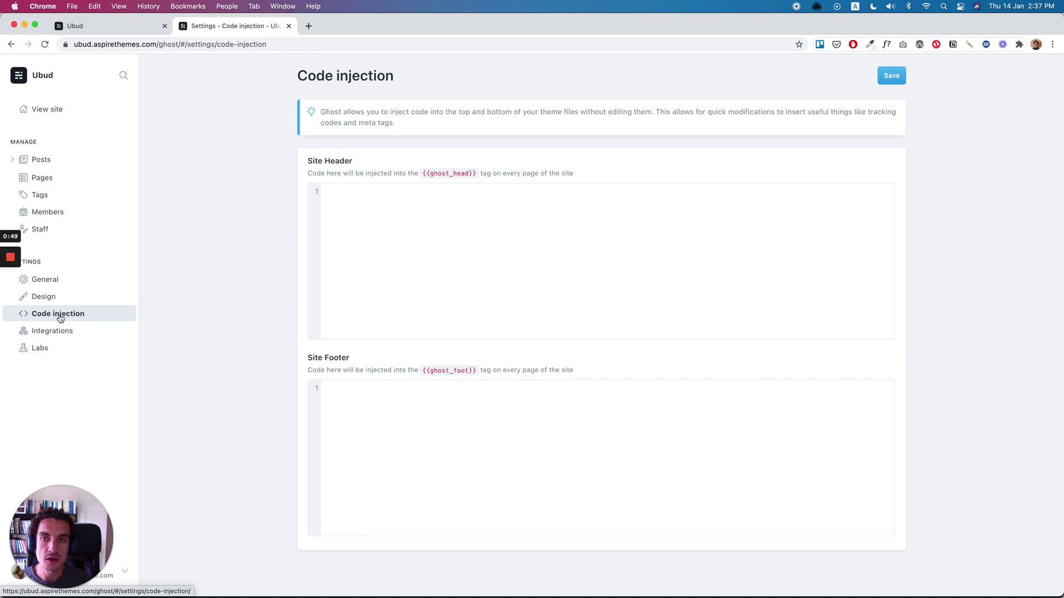
Compare the Site Header and Site Footer code boxes by alternating between them.
left_click(419, 257)
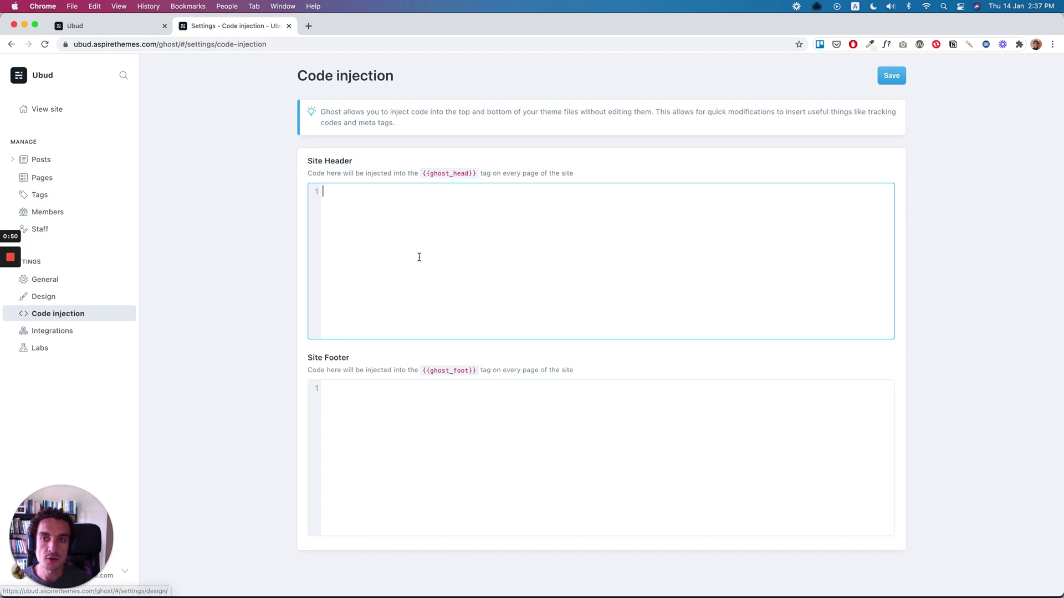
left_click(401, 393)
left_click(444, 273)
left_click(427, 393)
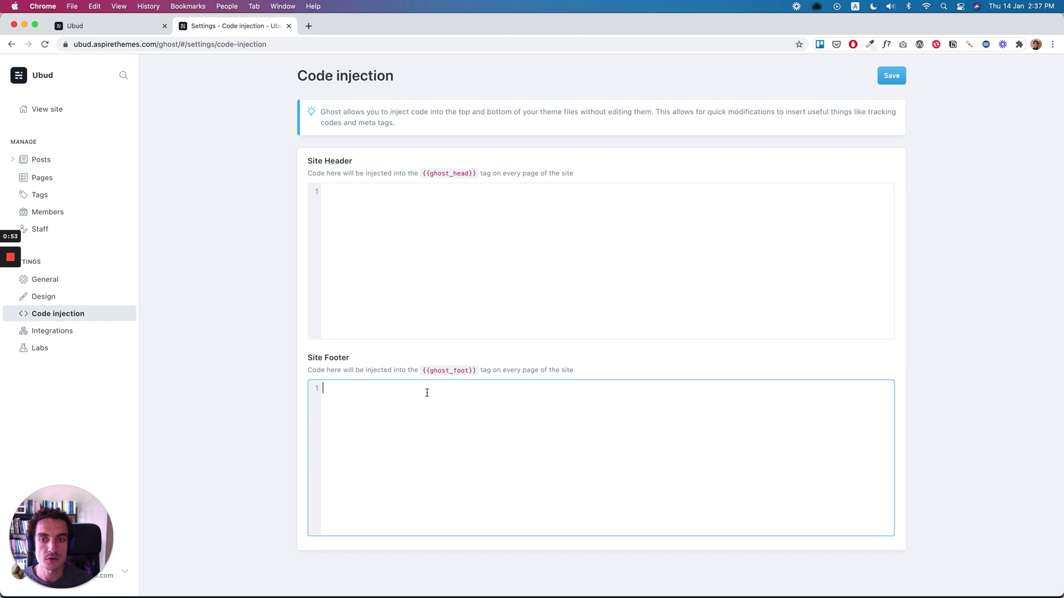
left_click(450, 307)
left_click(442, 411)
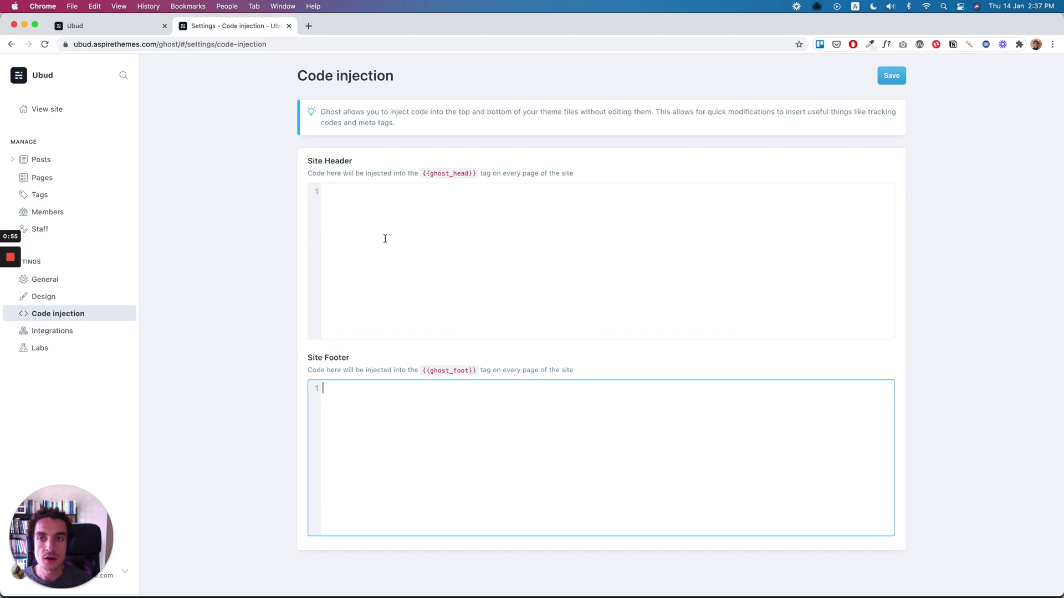
left_click(383, 222)
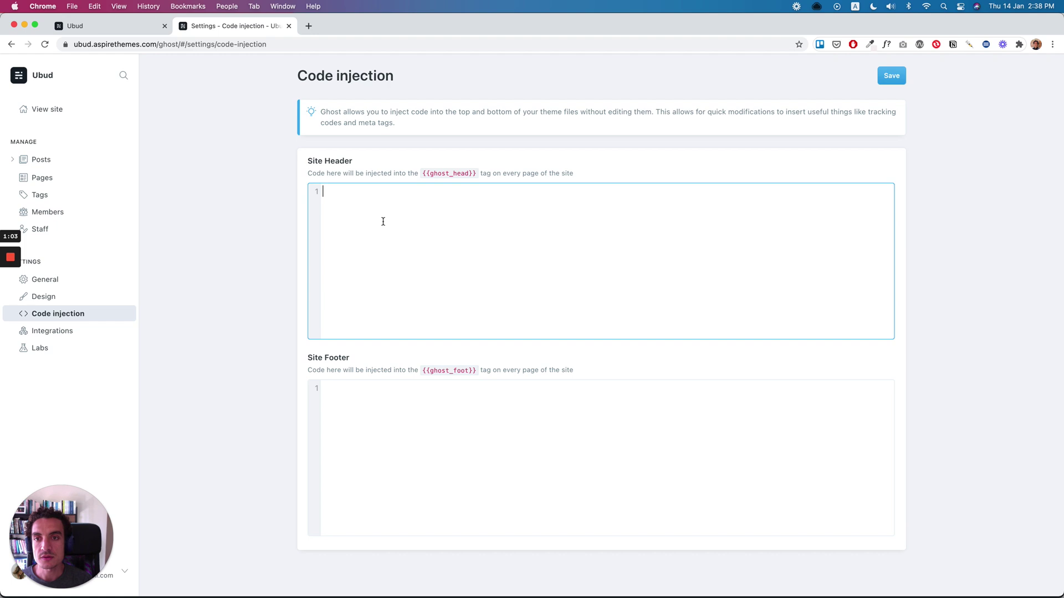
left_click(381, 407)
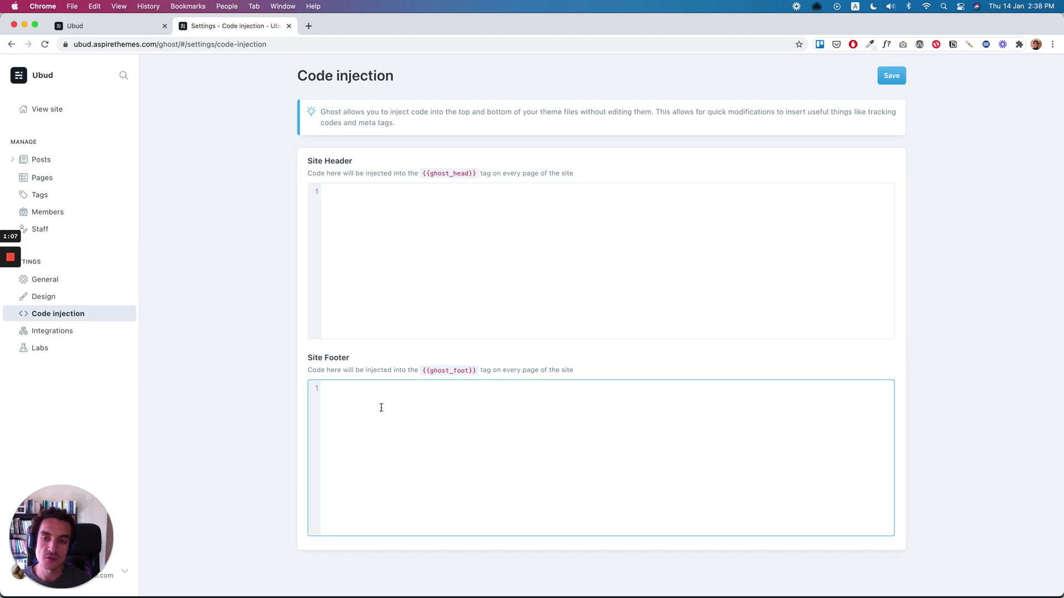
left_click(425, 292)
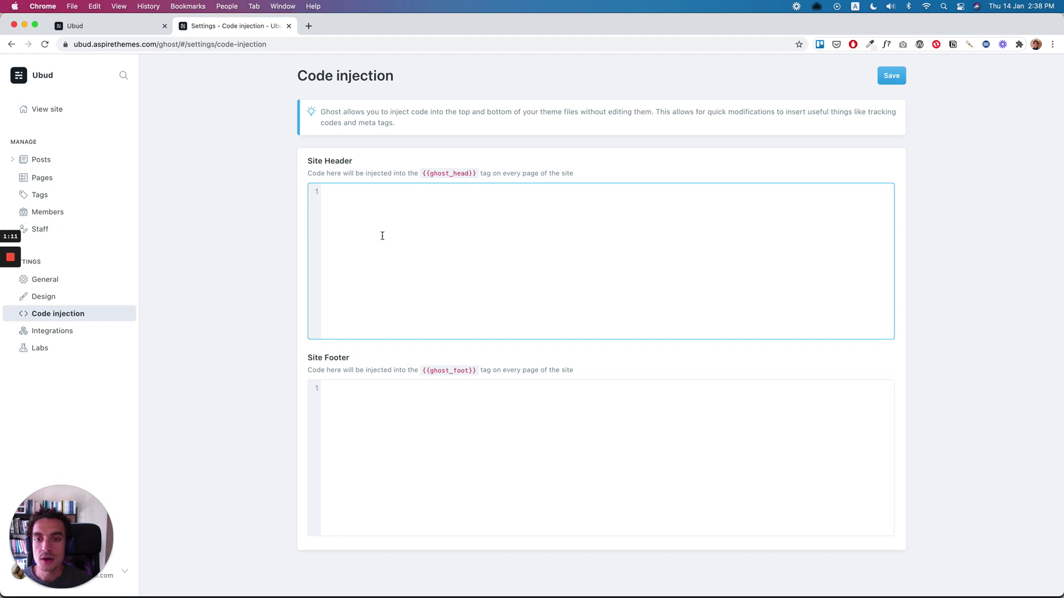
left_click(425, 471)
left_click(428, 261)
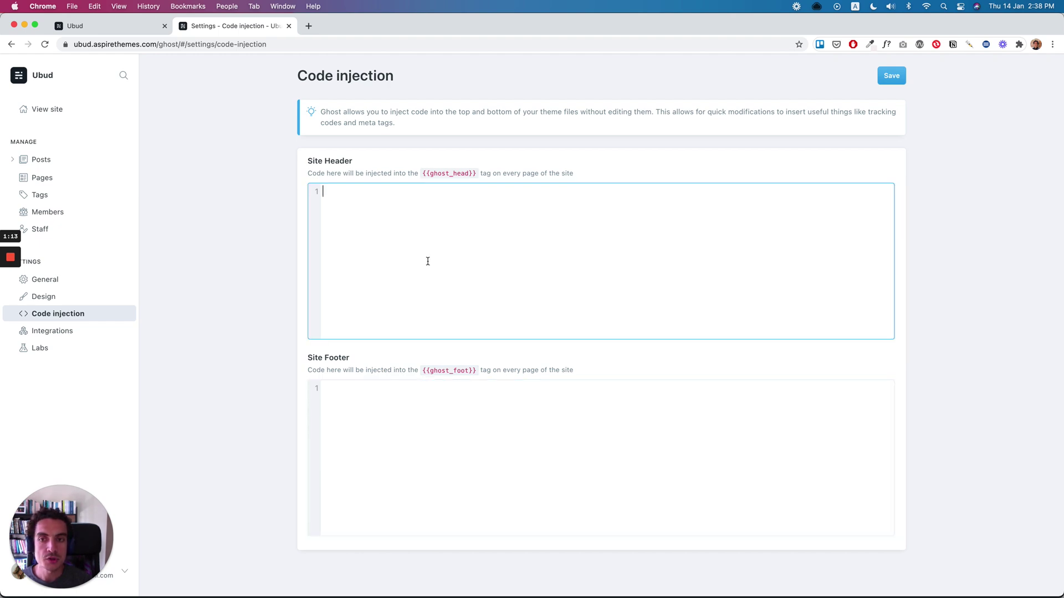
mouse_move(458, 595)
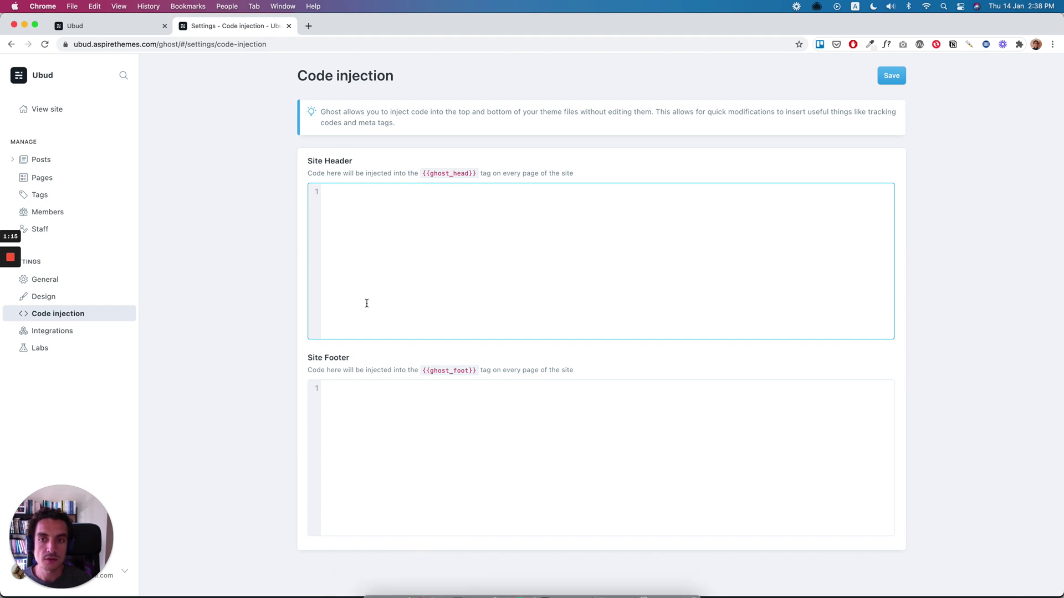
left_click(394, 430)
left_click(406, 312)
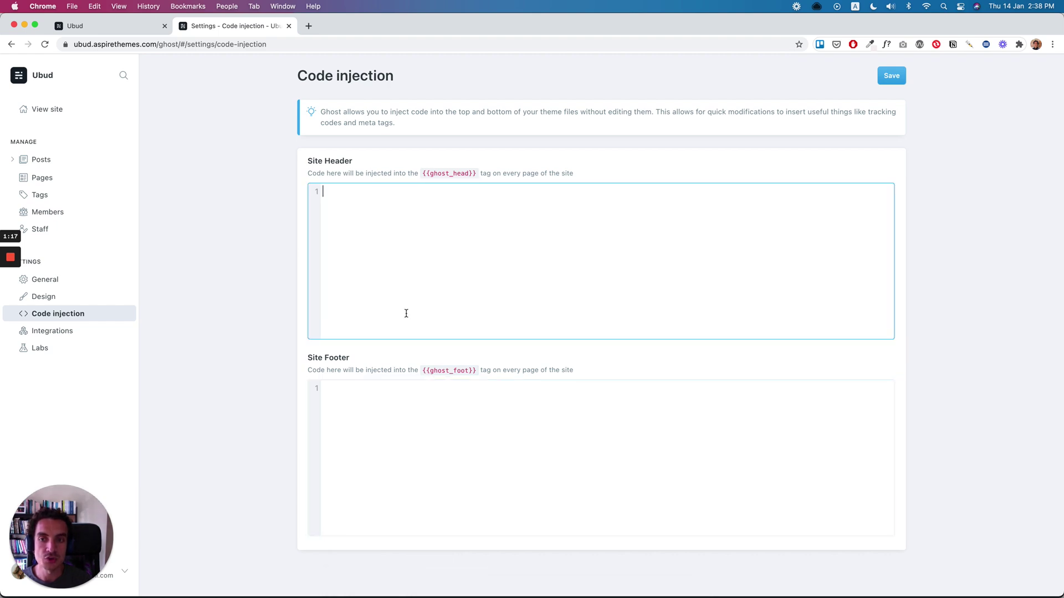
left_click(406, 383)
mouse_move(425, 586)
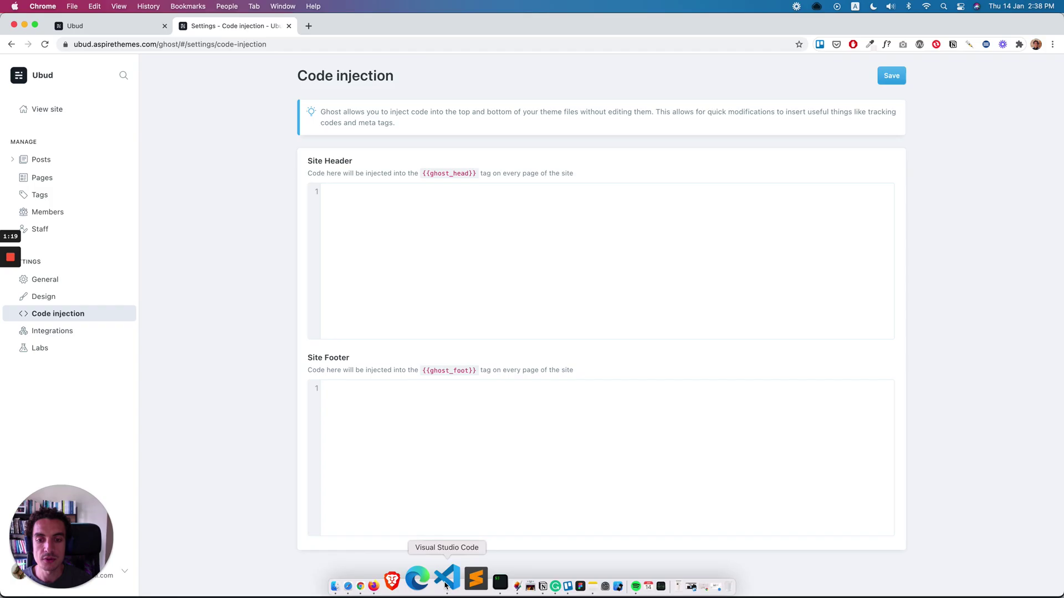
In VS Code, highlight {{ ghost_head }} on line 20 of head.hbs, then the ghost_foot tag in default.hbs.
left_click(470, 586)
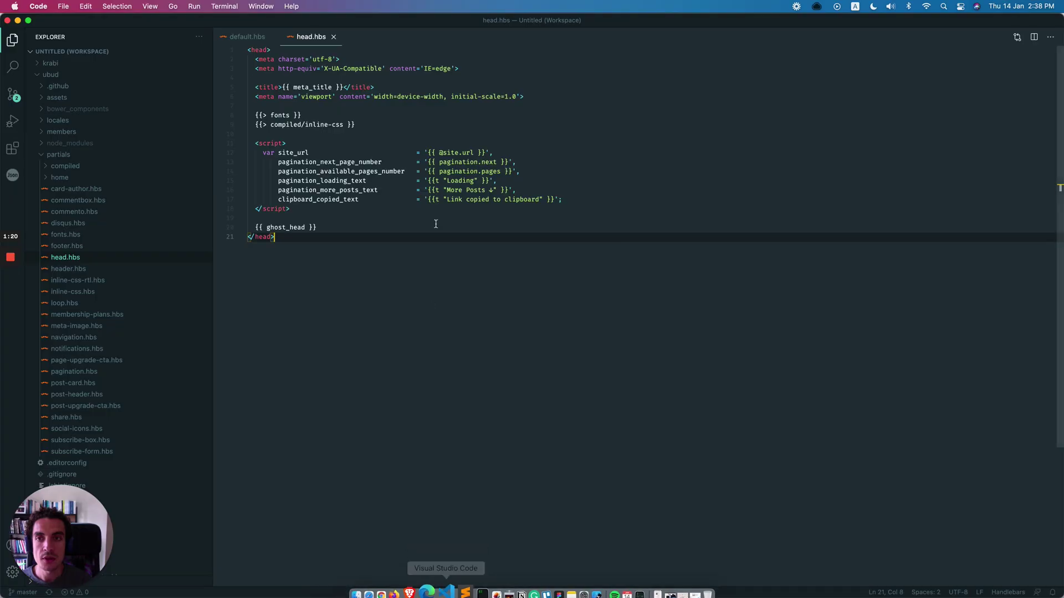
left_click(432, 105)
left_click_drag(256, 228, 353, 228)
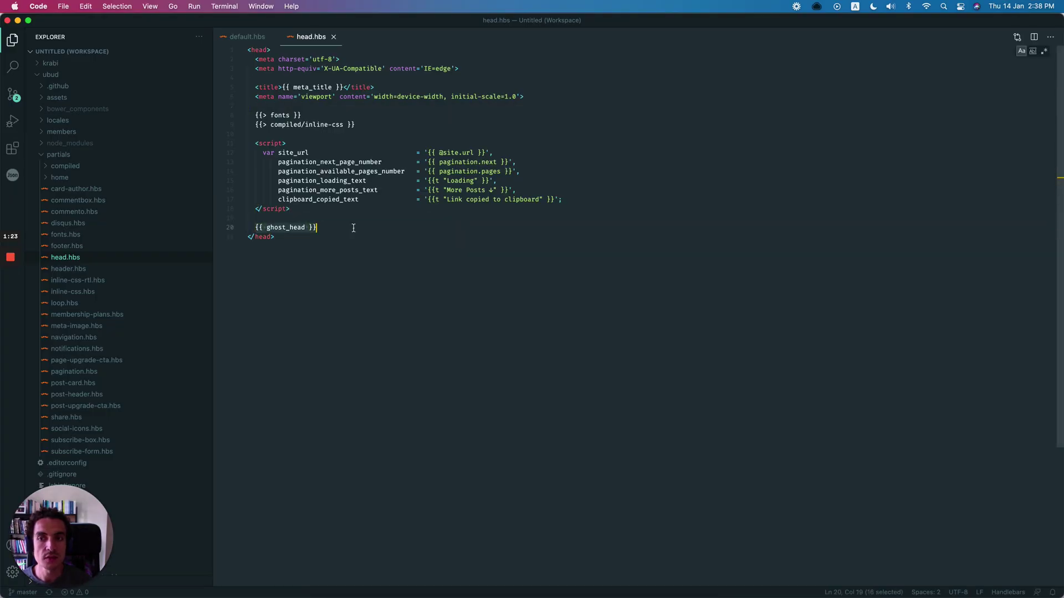
left_click(297, 228)
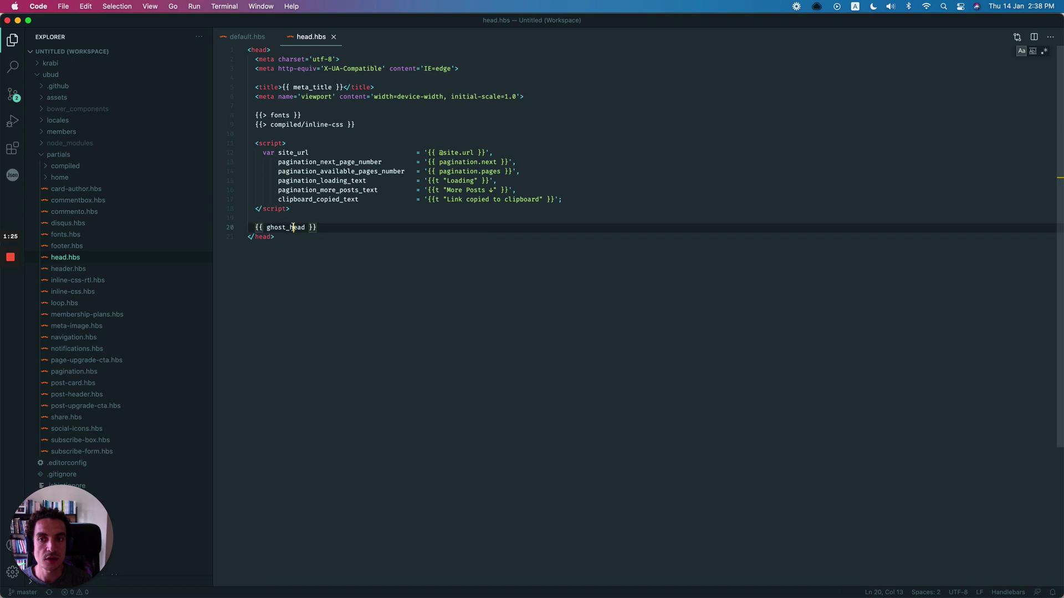
left_click(257, 228)
left_click(346, 228)
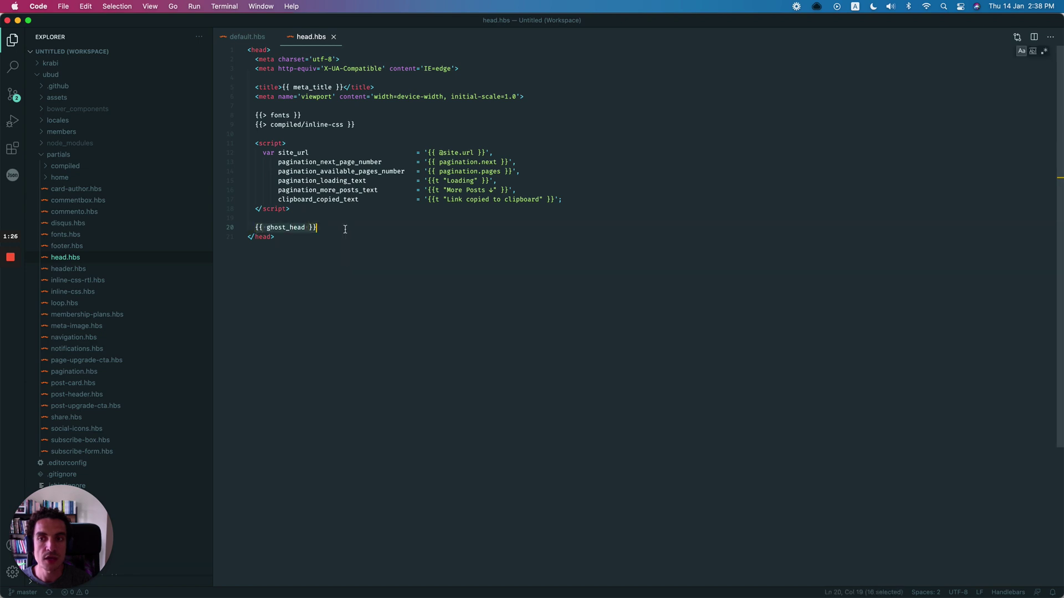
key("super+a")
left_click(305, 68)
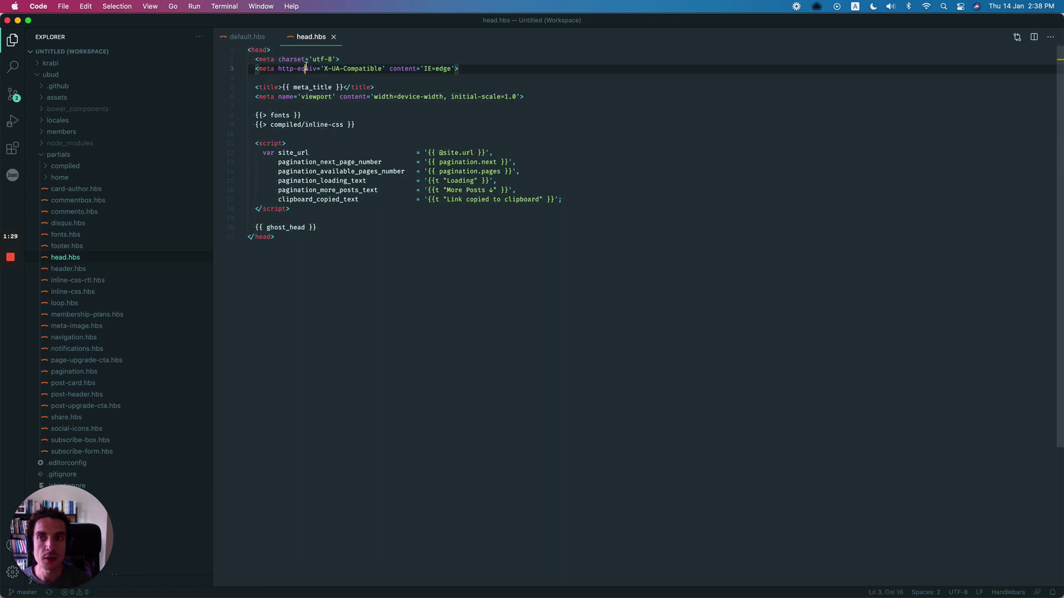
left_click(248, 38)
left_click_drag(317, 227, 258, 229)
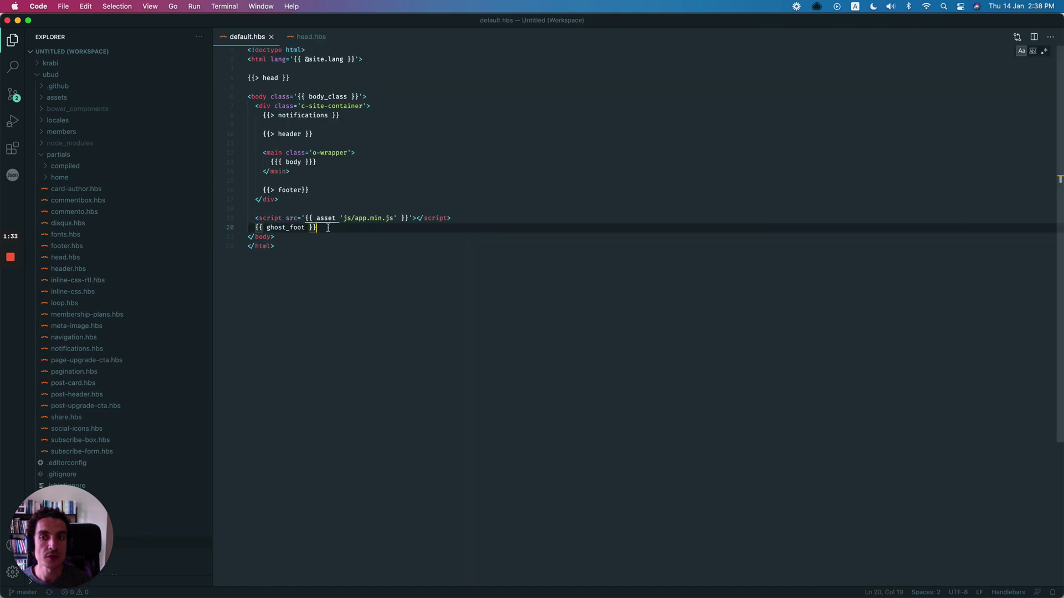
Relate the Site Header box to head.hbs's ghost_head tag again, ending on Code injection.
key("super+Tab")
left_click(377, 200)
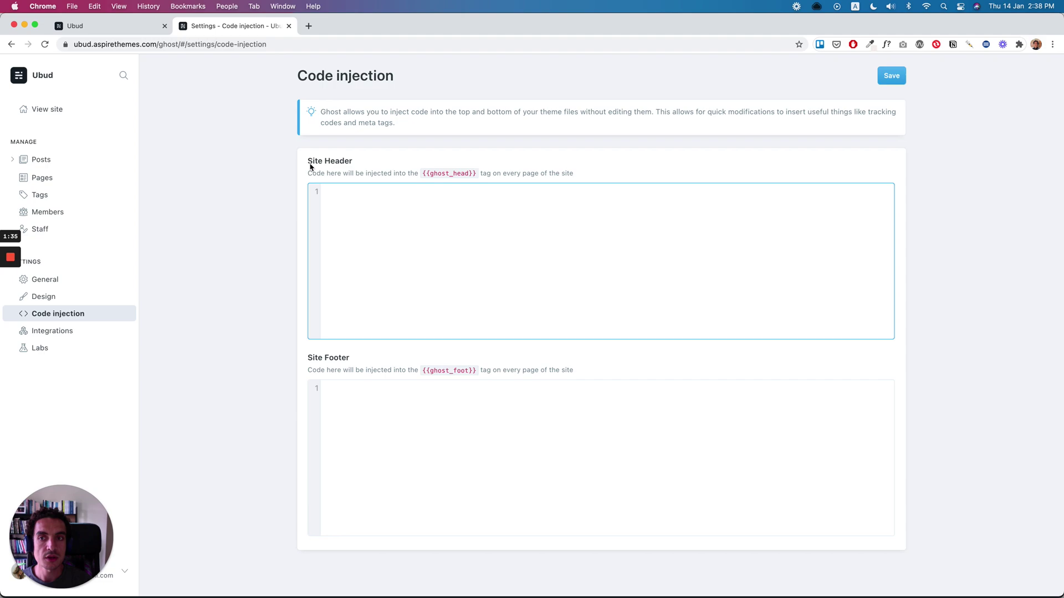
key("super+Tab")
left_click(311, 37)
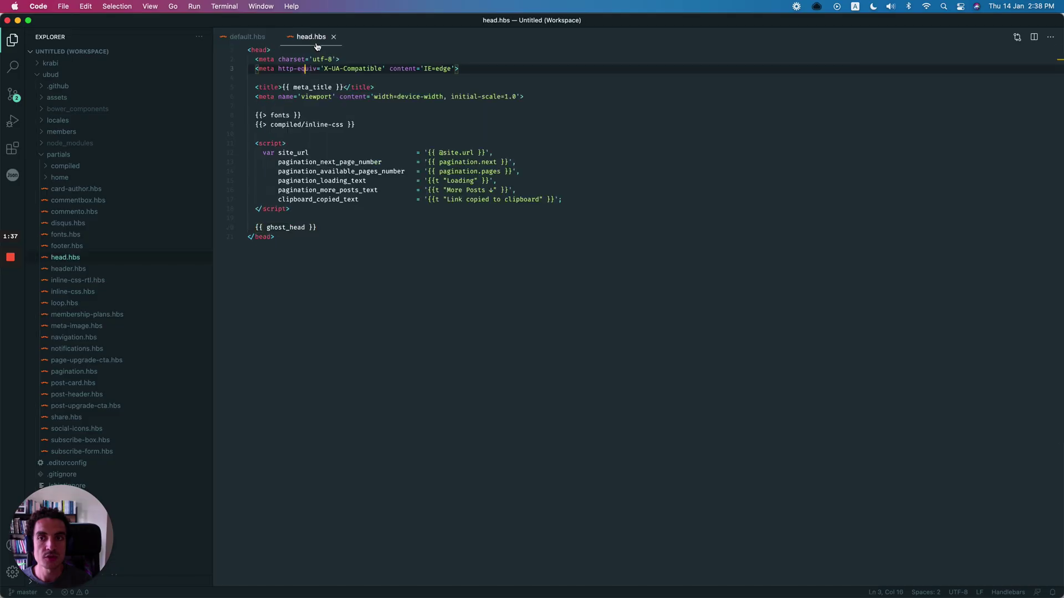
left_click_drag(316, 228, 342, 230)
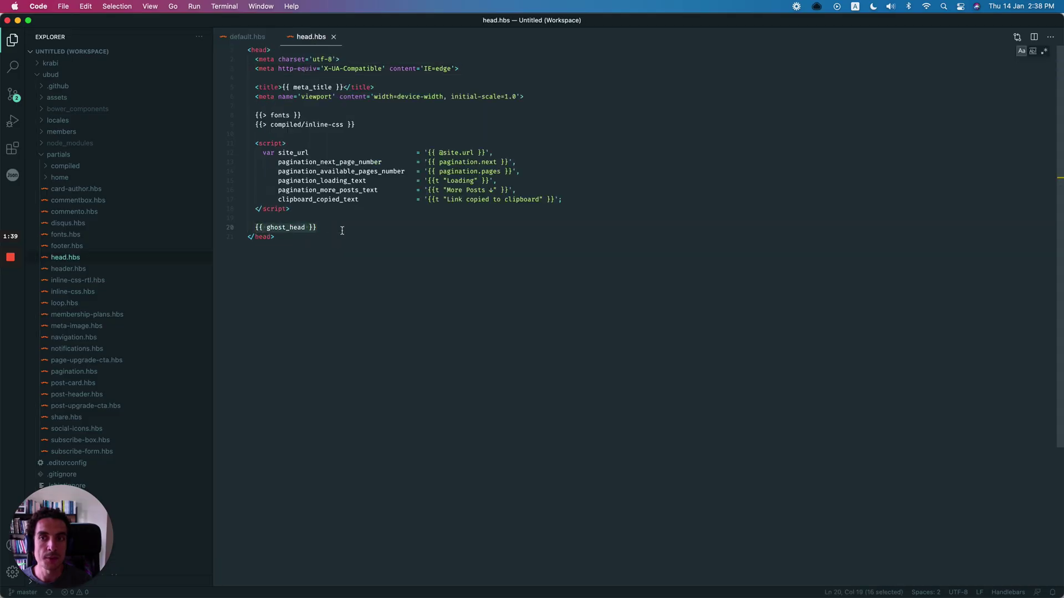
left_click(347, 228)
left_click(337, 228)
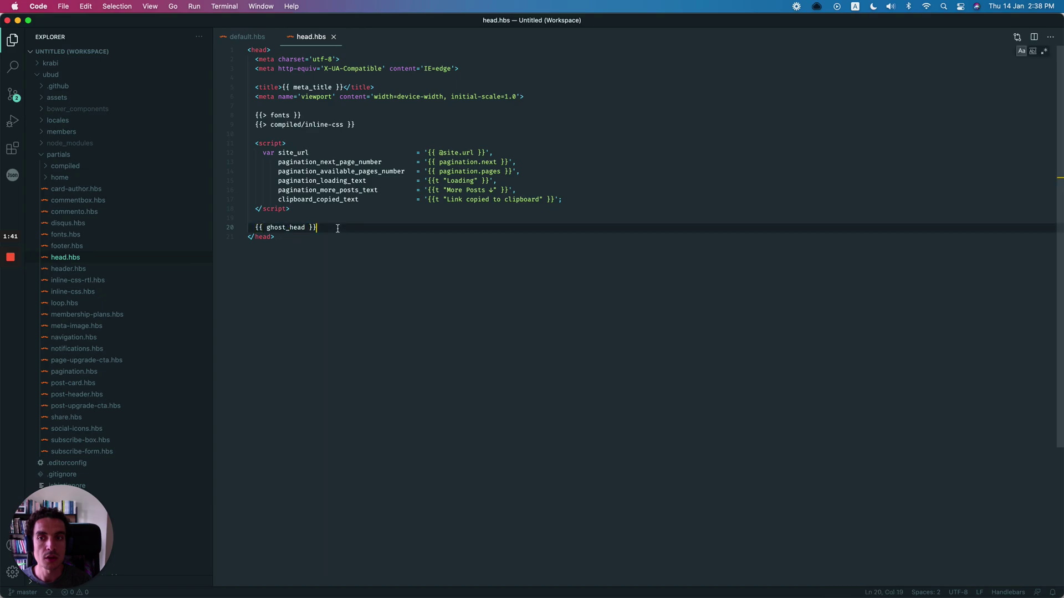
key("super+Tab")
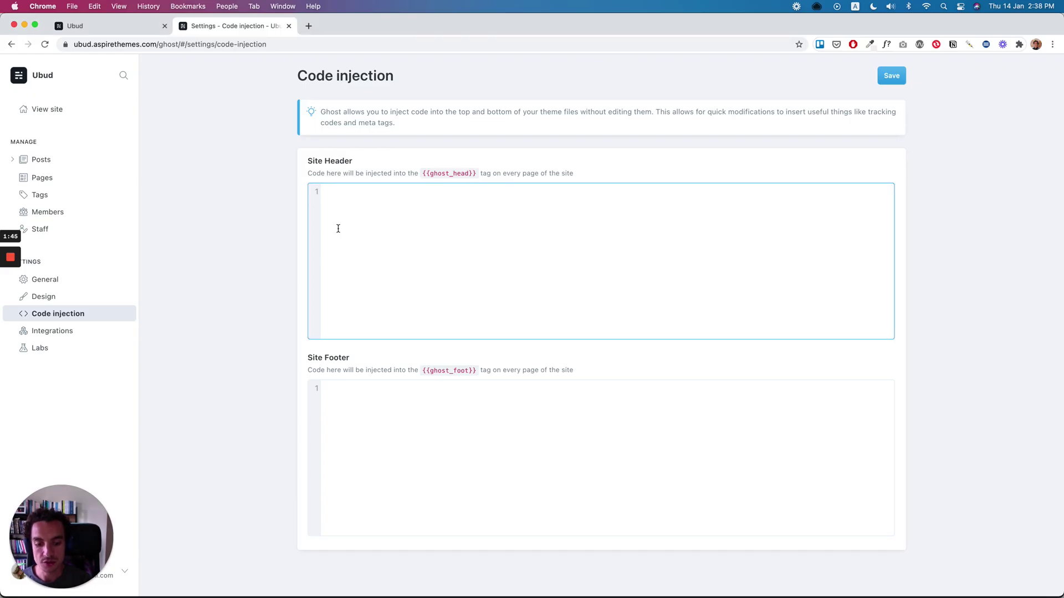
Save 'alsdkjf' in the Site Header and reload the live Ubud site to see it.
type("alsdkjf")
key("super+s")
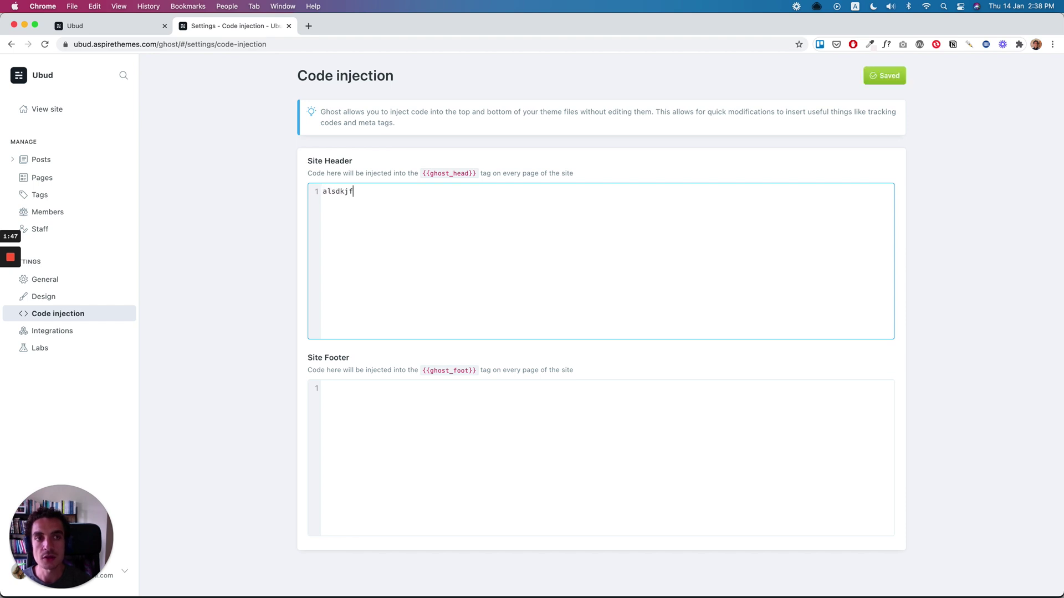
left_click(246, 109)
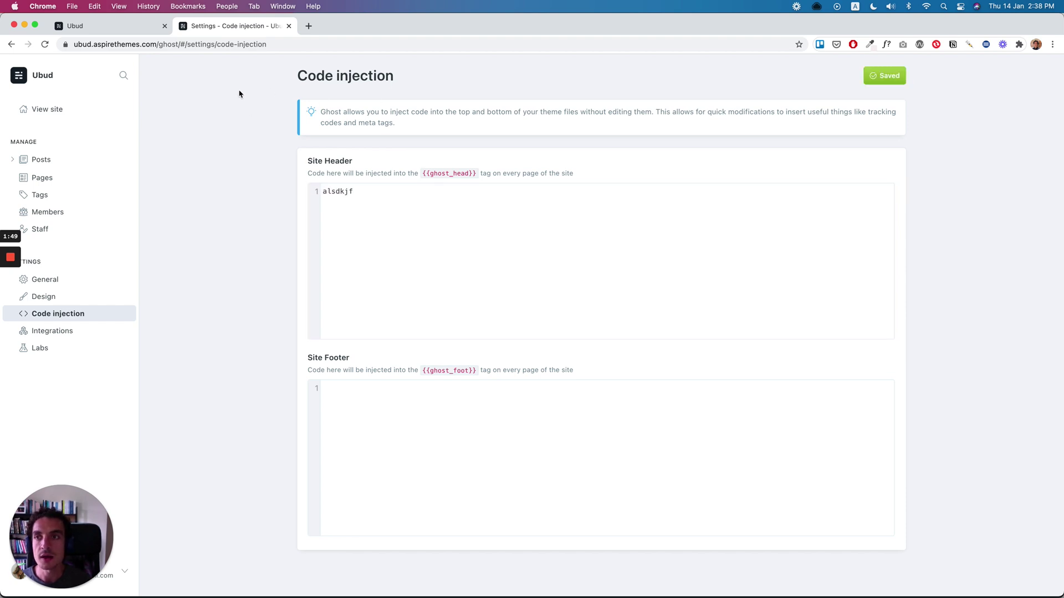
left_click(135, 27)
left_click(46, 47)
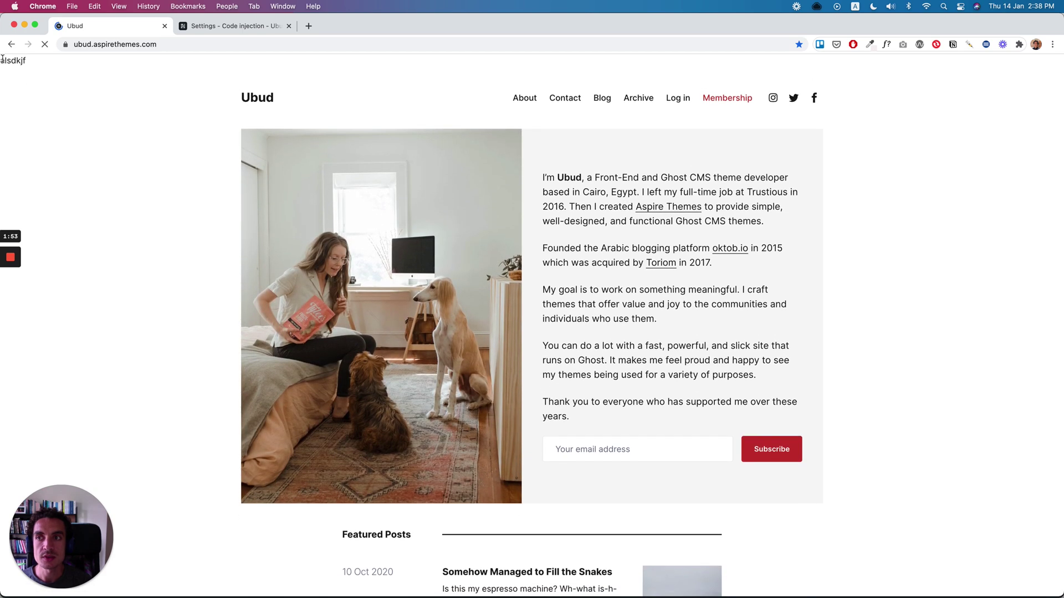
Save 'Foter' in the Site Footer and reload the live site to check the footer.
left_click(232, 35)
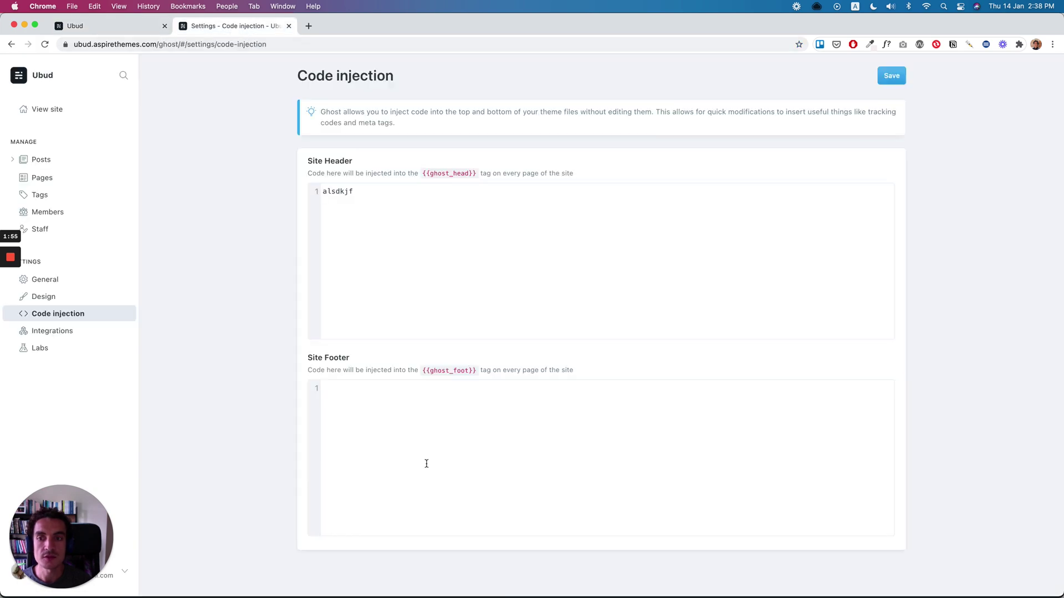
left_click(425, 465)
type("Fo")
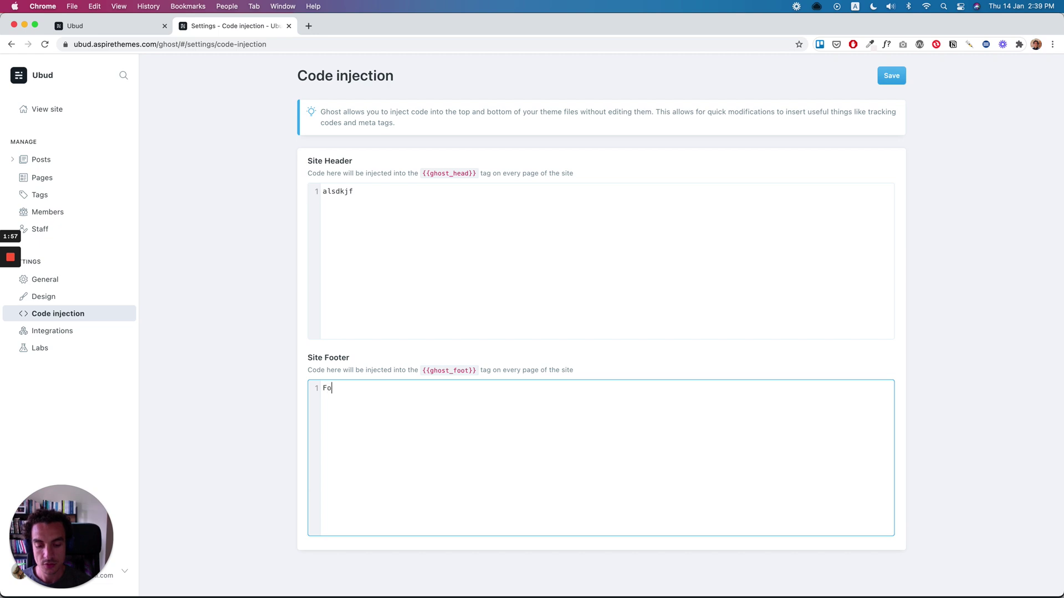
type("ter")
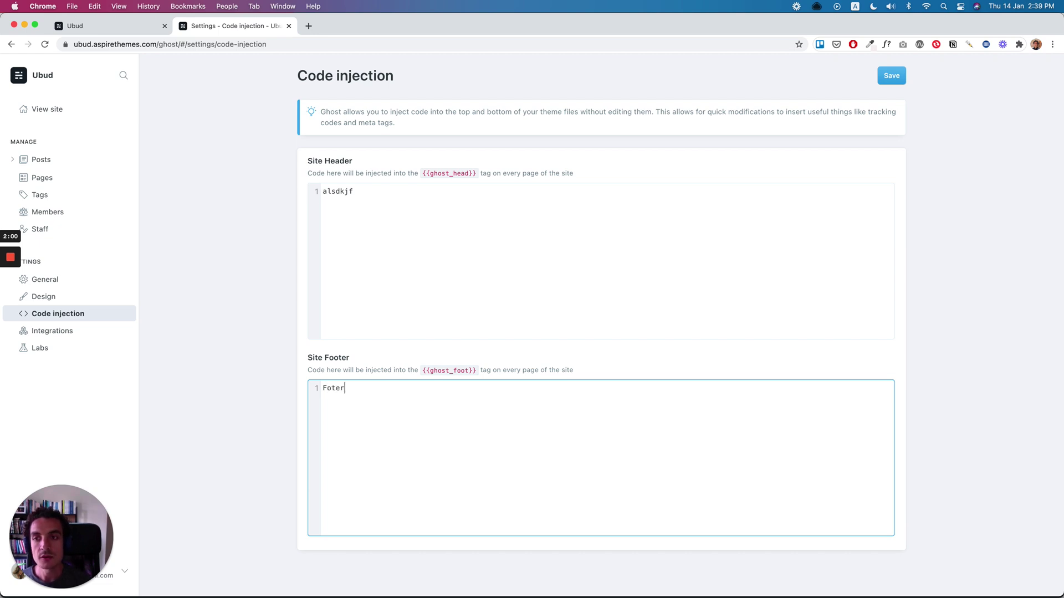
key("super+s")
left_click(122, 25)
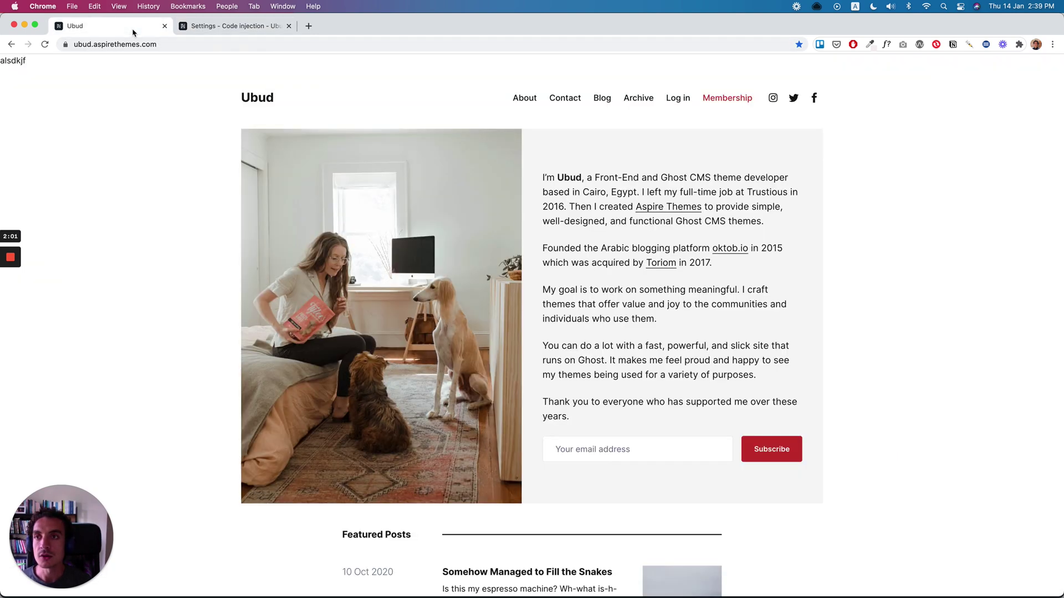
key("super+r")
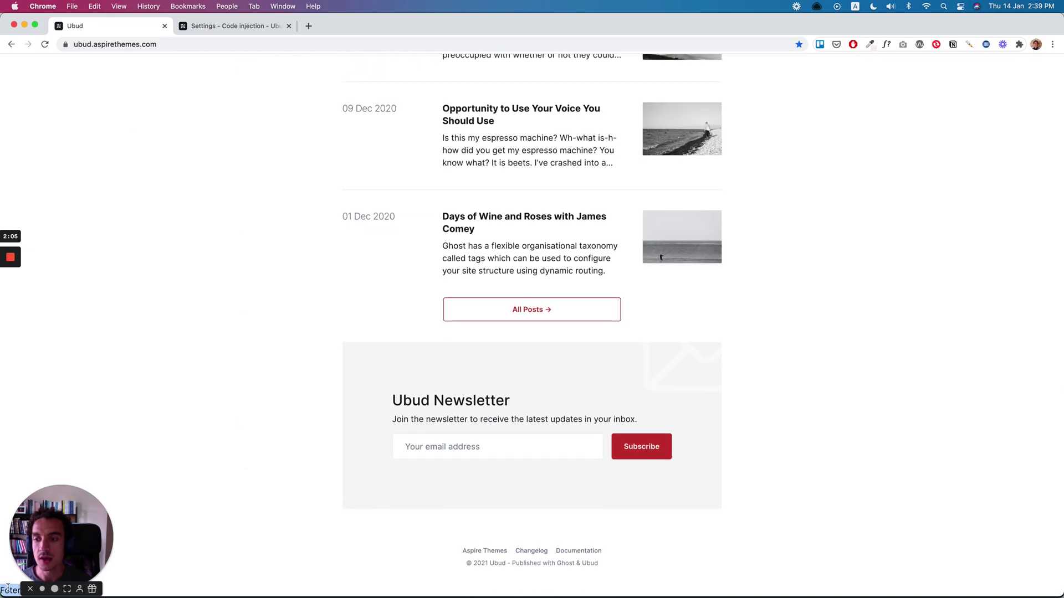
scroll(155, 388, "up", 20)
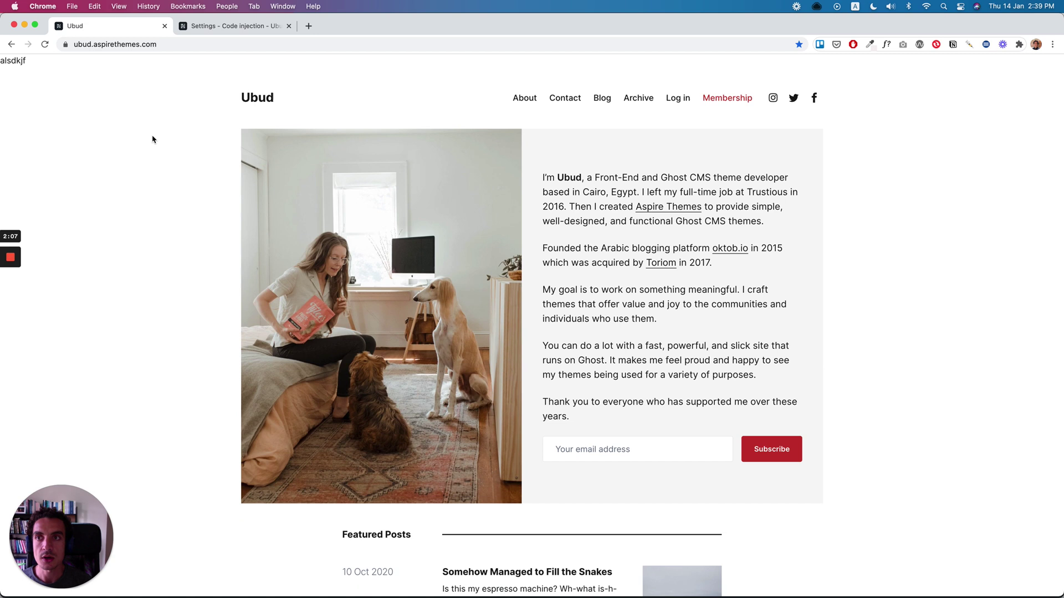
Delete the test text from the Site Header and Site Footer fields and save.
left_click(216, 26)
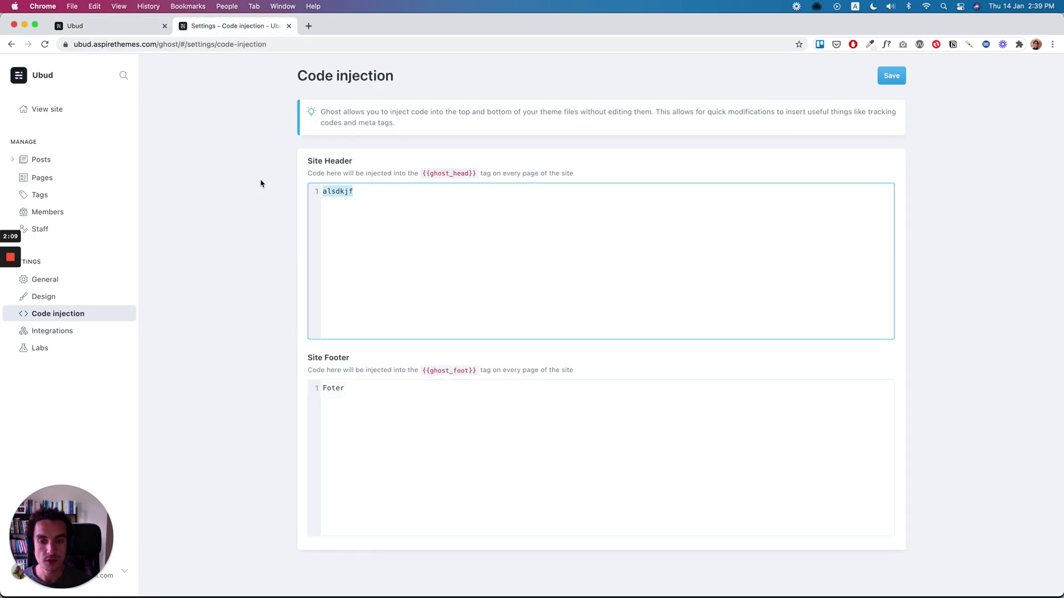
key("BackSpace")
left_click(462, 477)
key("super+a")
key("BackSpace")
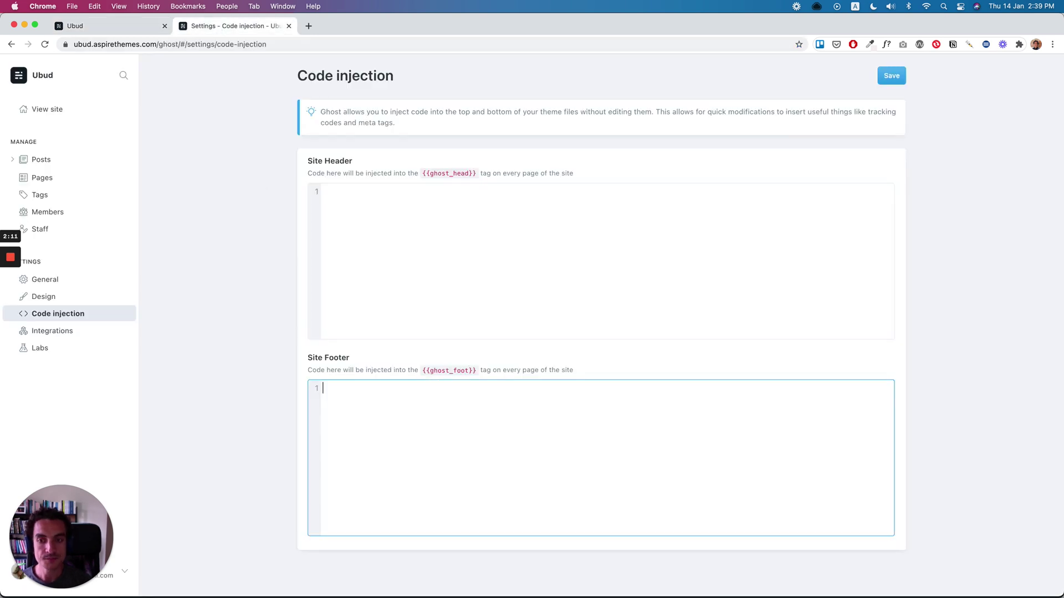
key("super+s")
Check both injection fields are empty and click Save on the Code injection page.
left_click(364, 303)
left_click(285, 286)
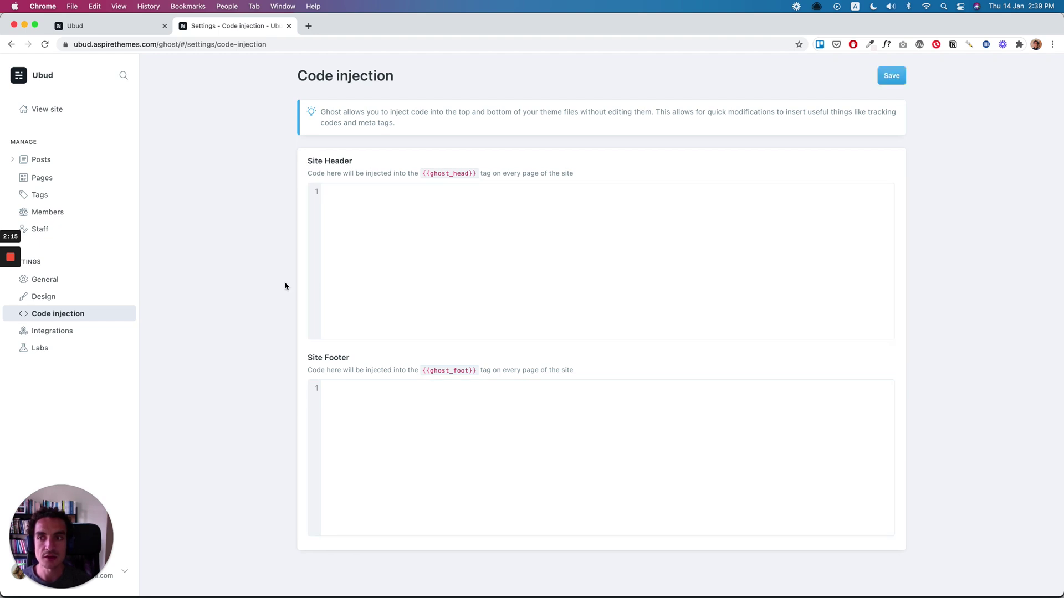
left_click(370, 395)
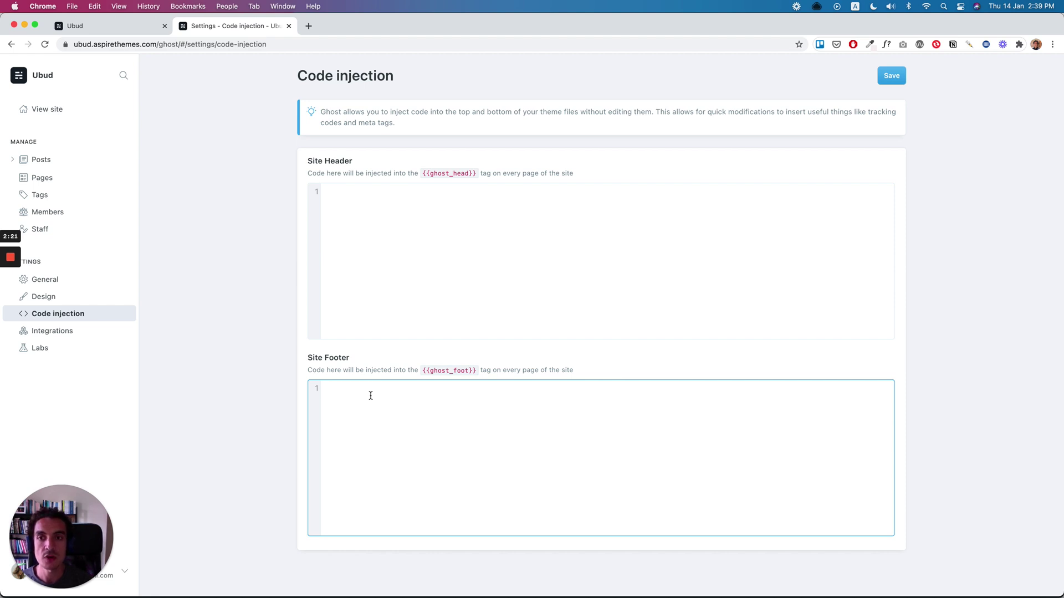
left_click(372, 367)
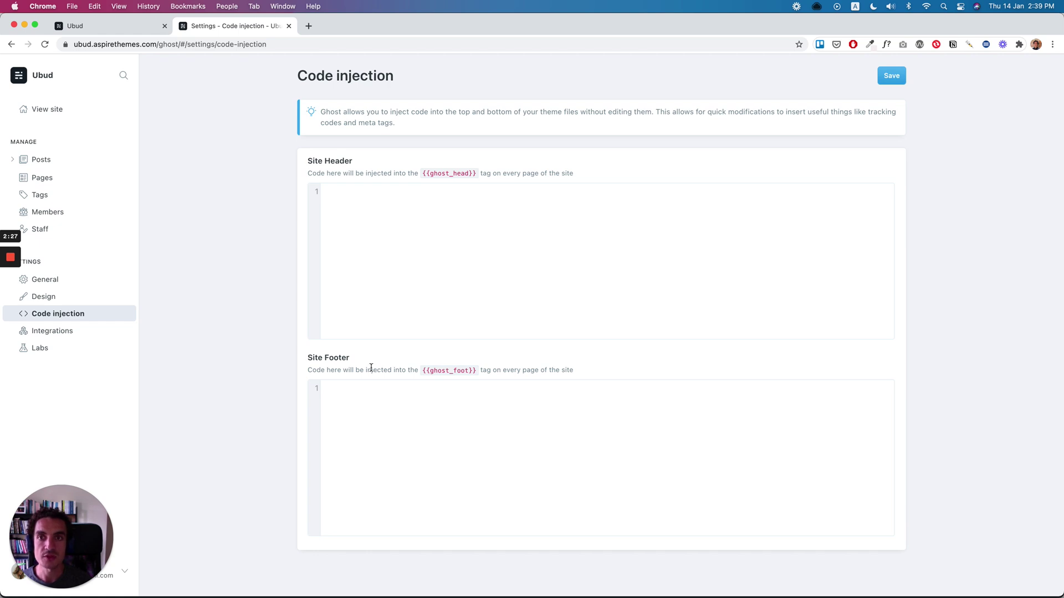
left_click(394, 270)
left_click(295, 287)
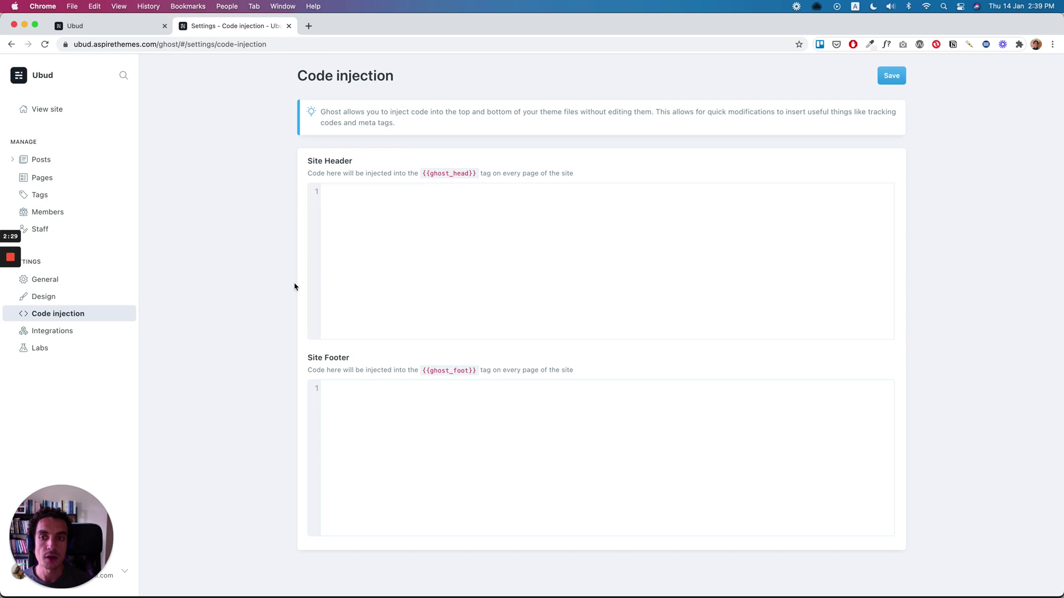
left_click(344, 279)
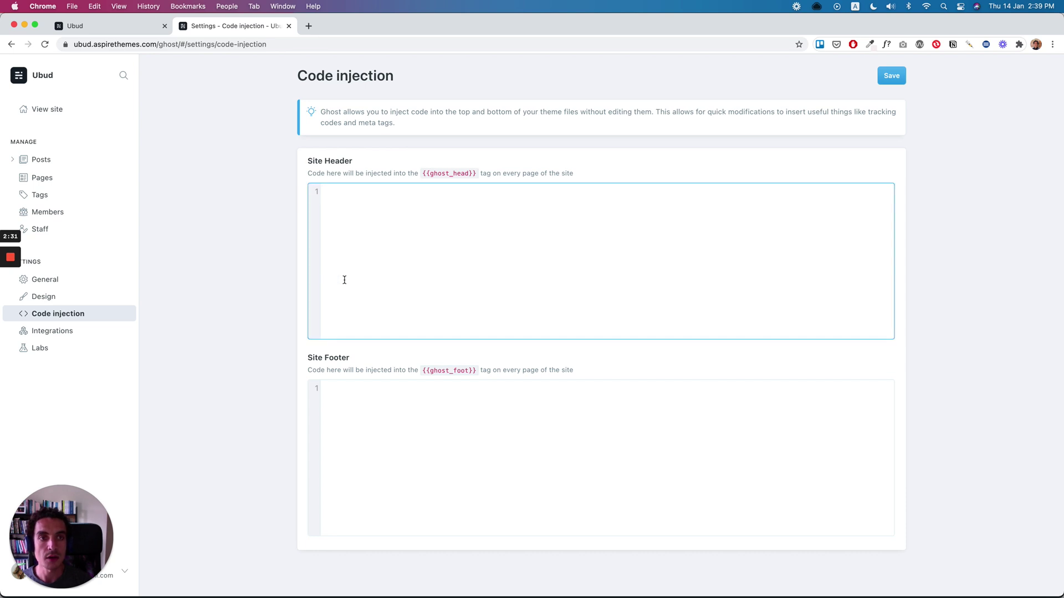
left_click(363, 400)
left_click(377, 280)
left_click(263, 215)
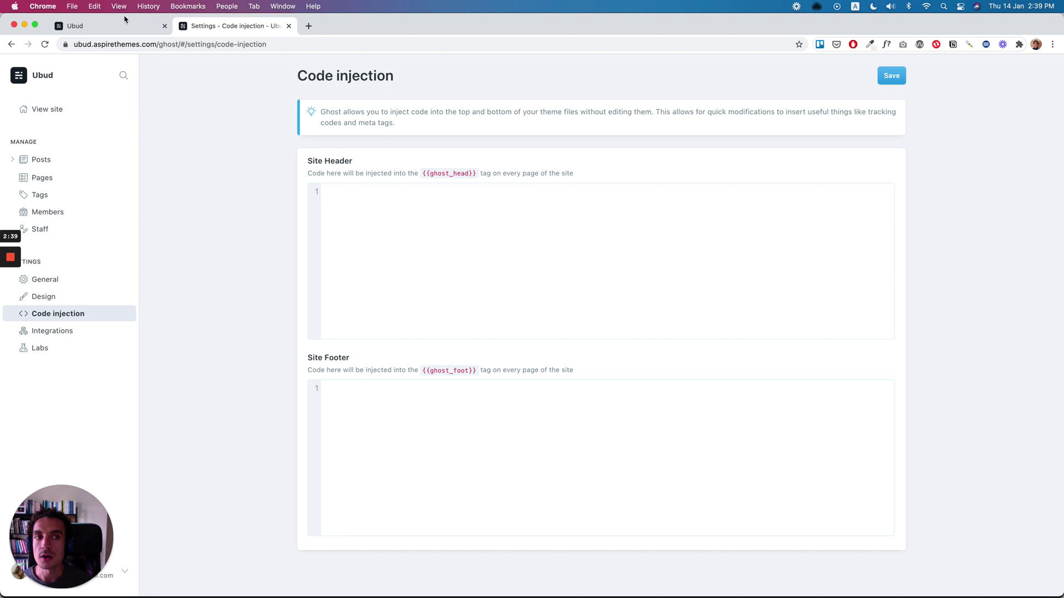
left_click(887, 77)
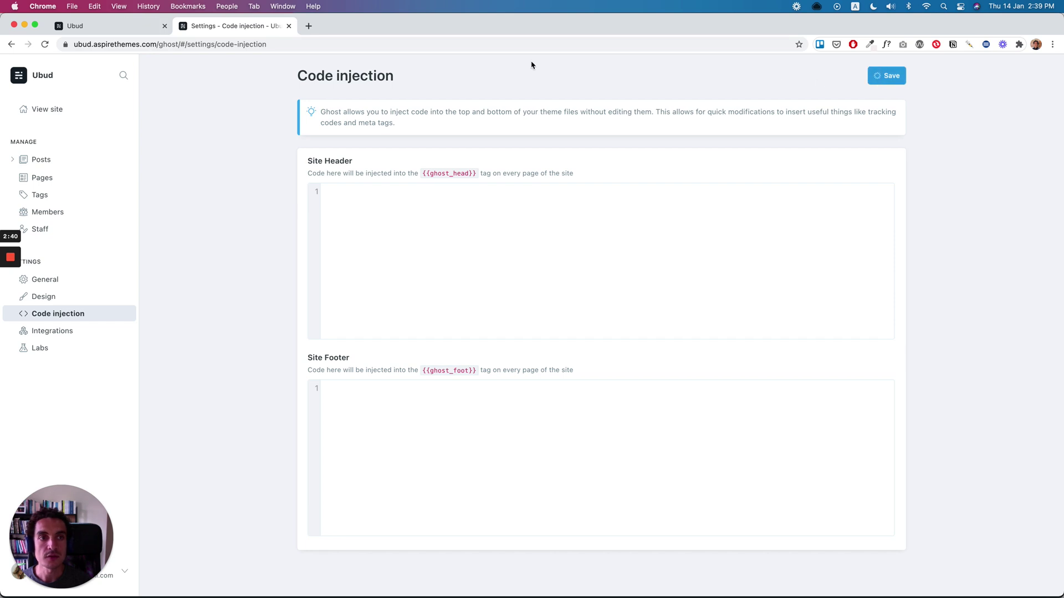
Reload the live Ubud site to confirm the test text no longer appears.
left_click(152, 31)
key("super+r")
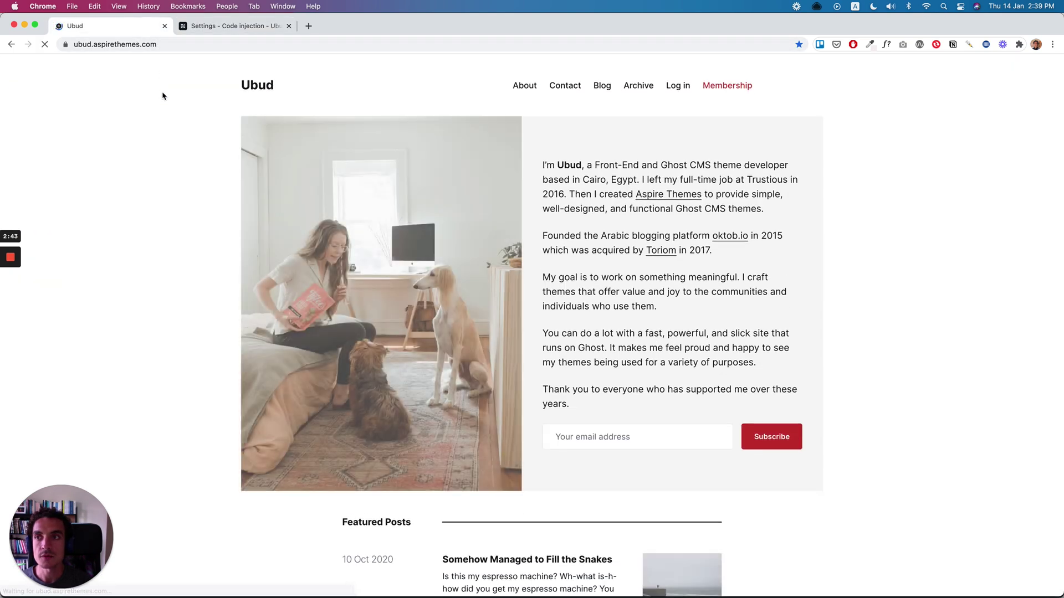
left_click(204, 28)
left_click(426, 236)
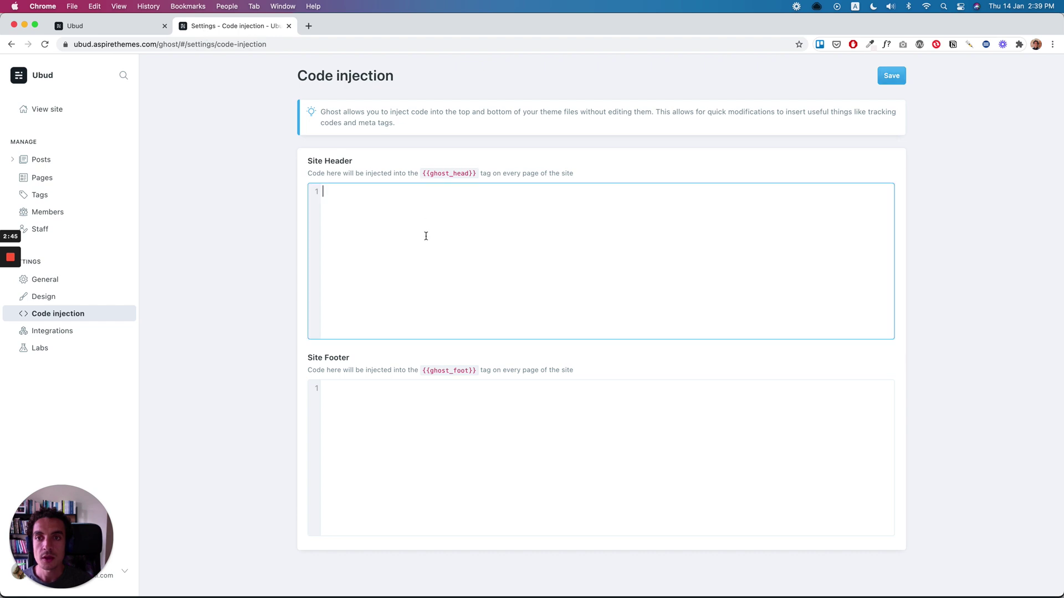
left_click(114, 30)
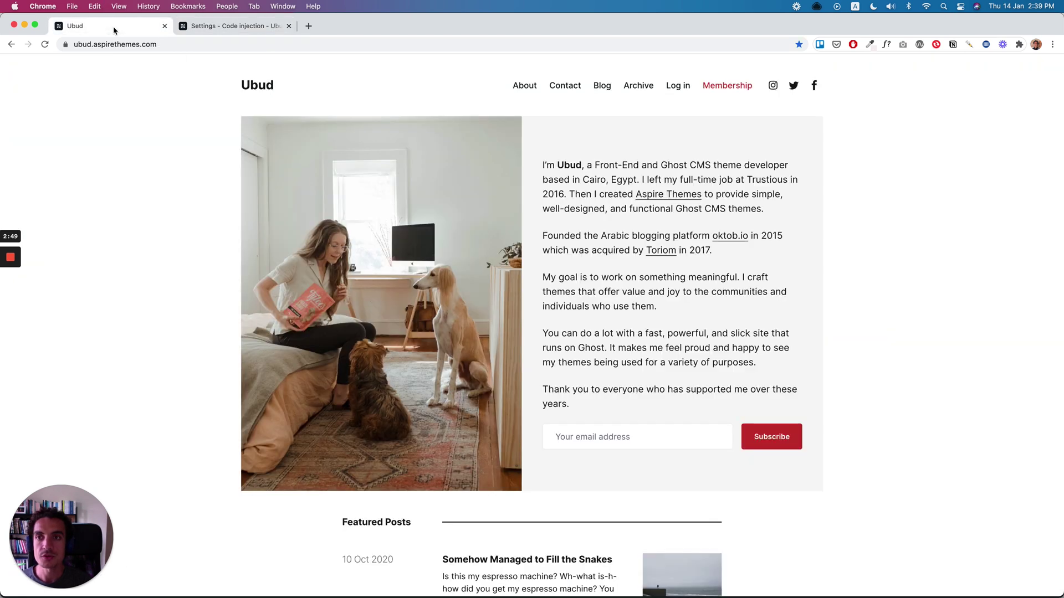
left_click(237, 31)
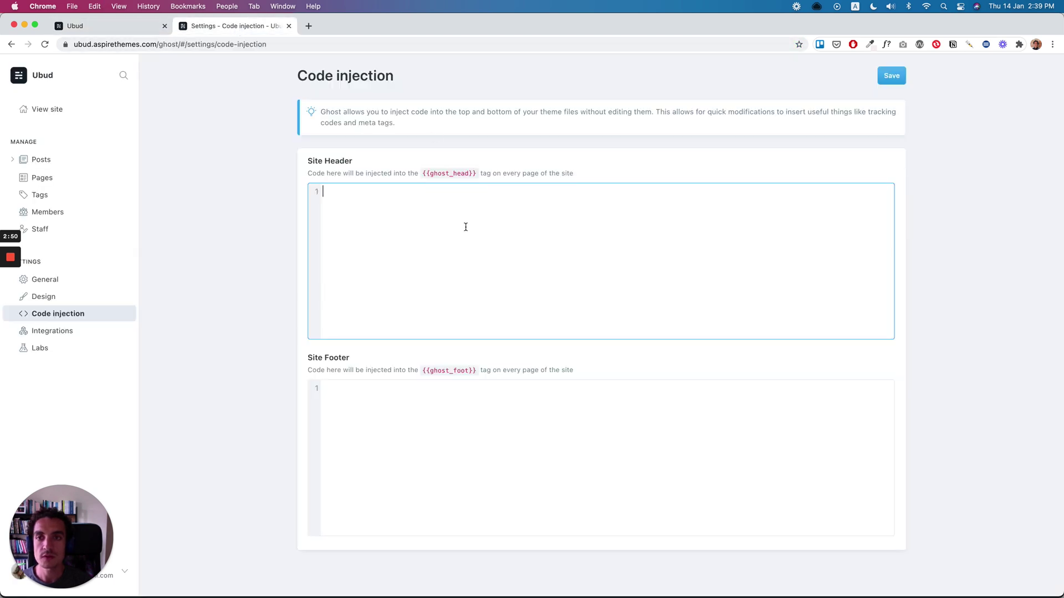
Start a <style> … </style> block in the Site Header field.
left_click(471, 254)
type("<")
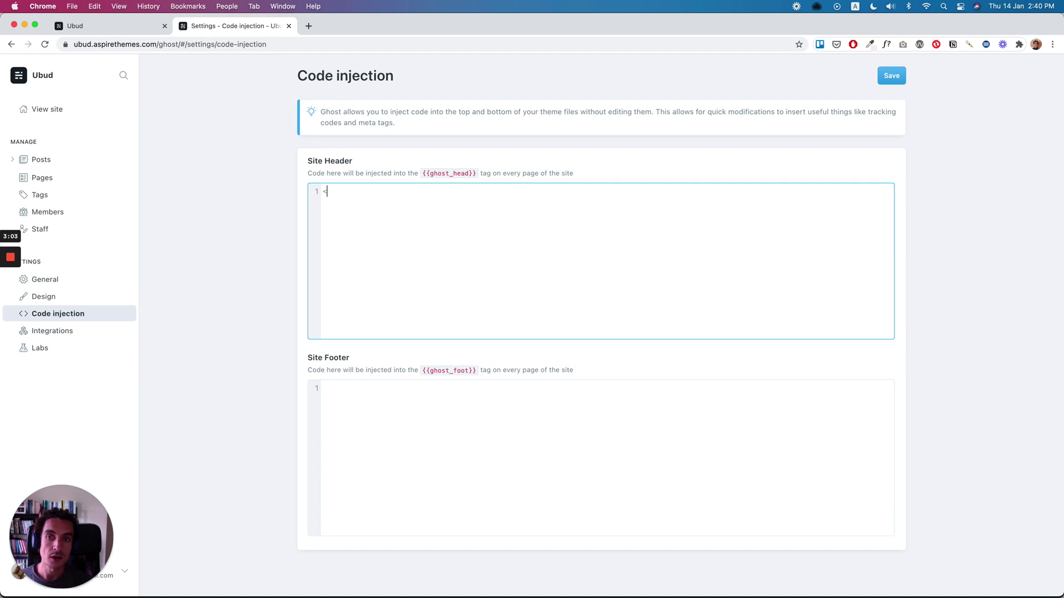
key("BackSpace")
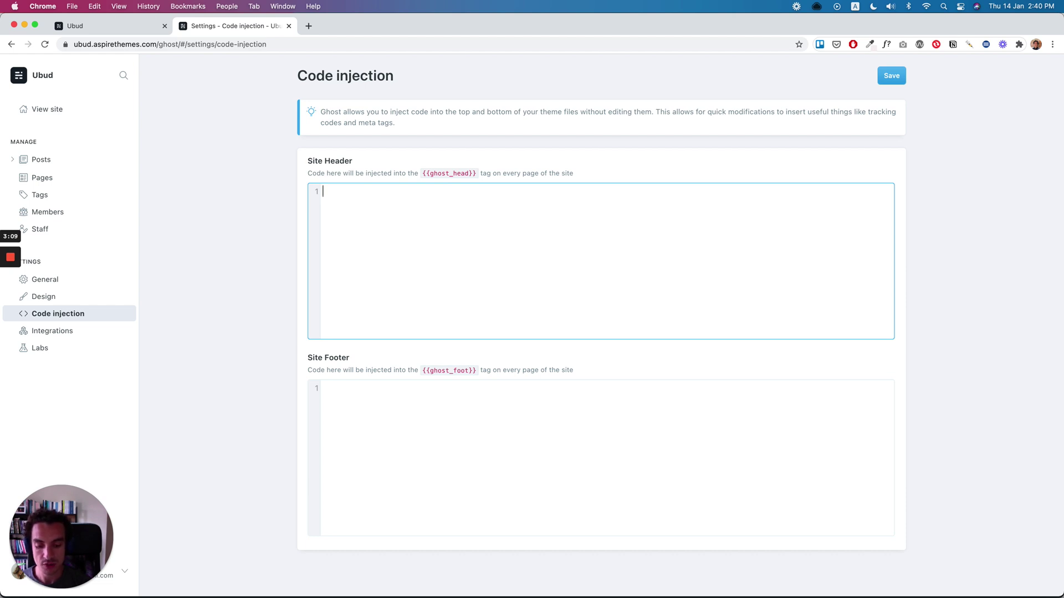
type("<style>")
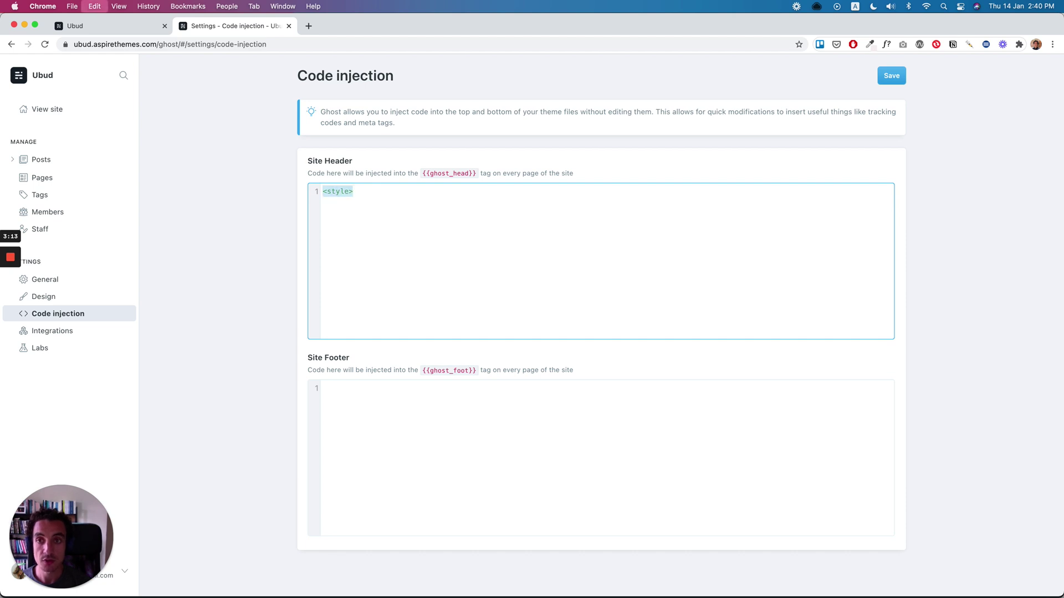
key("Return")
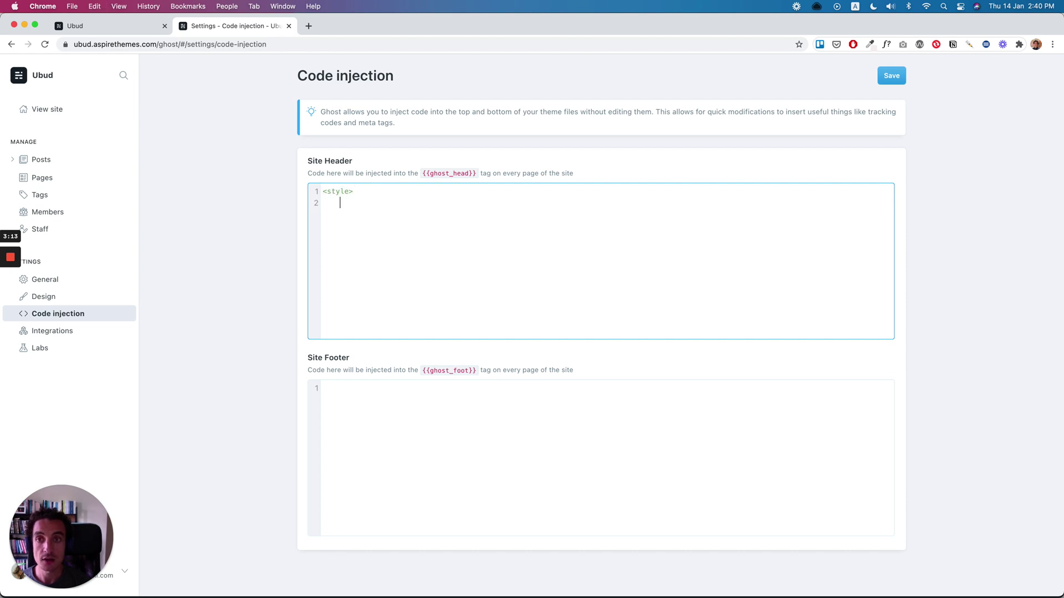
type("<style>")
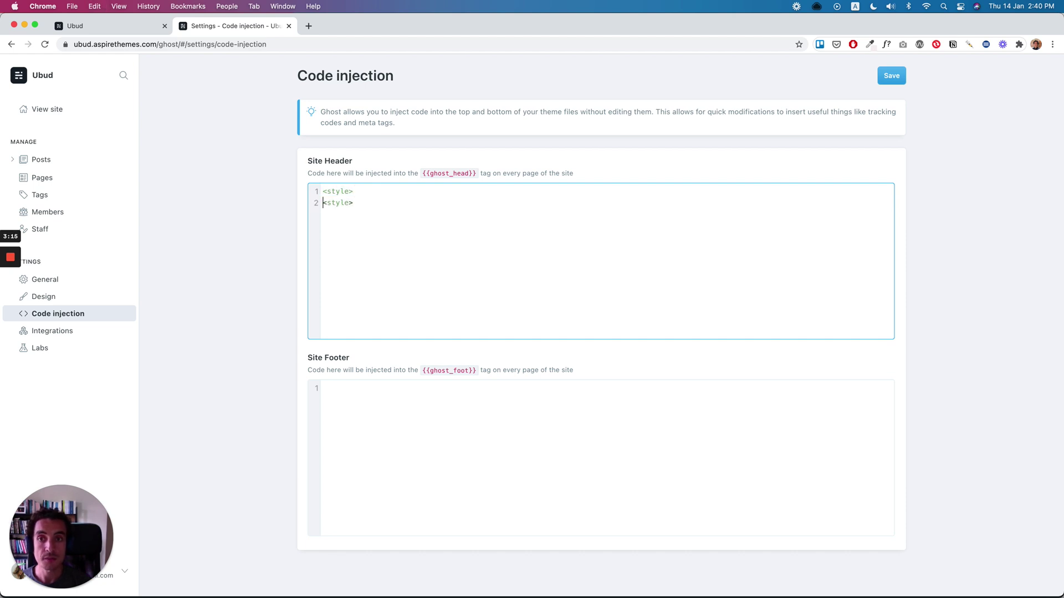
type(" </")
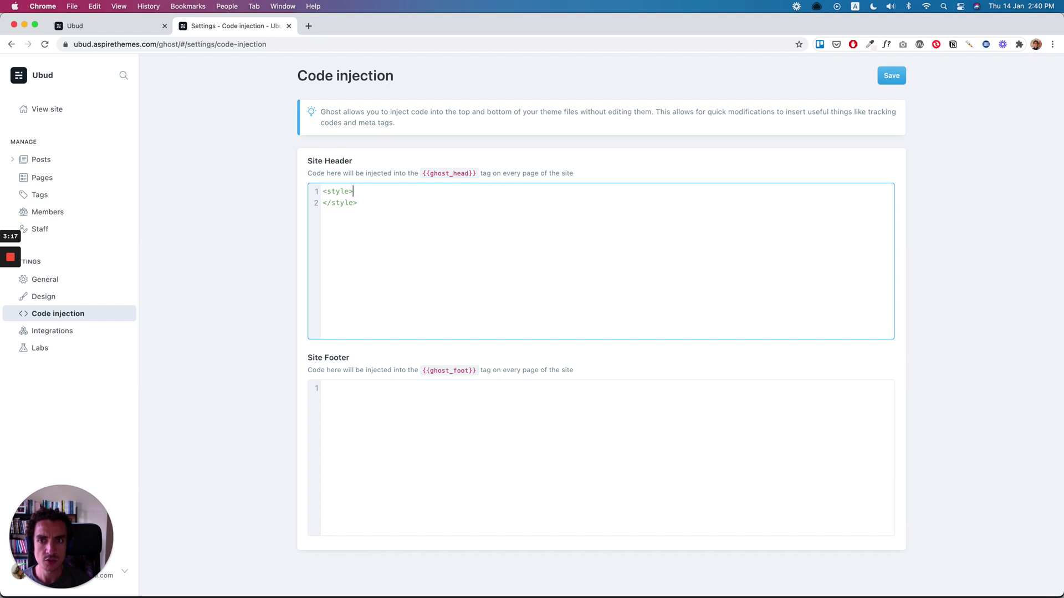
key("Return")
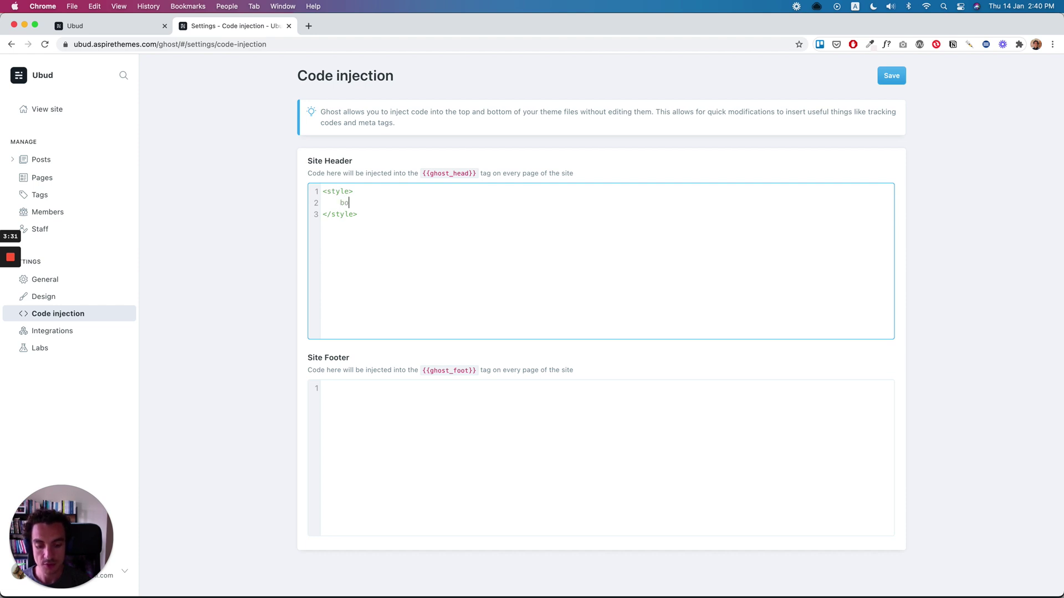
Add the rule body { background-color: red; } inside the style block and save.
type("dy {  ")
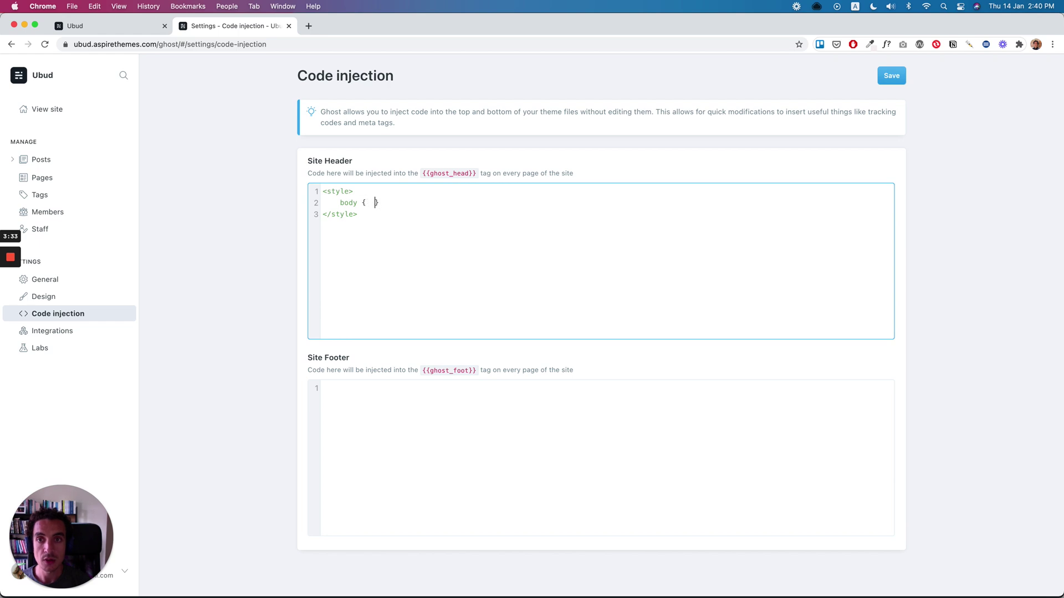
type("backgro")
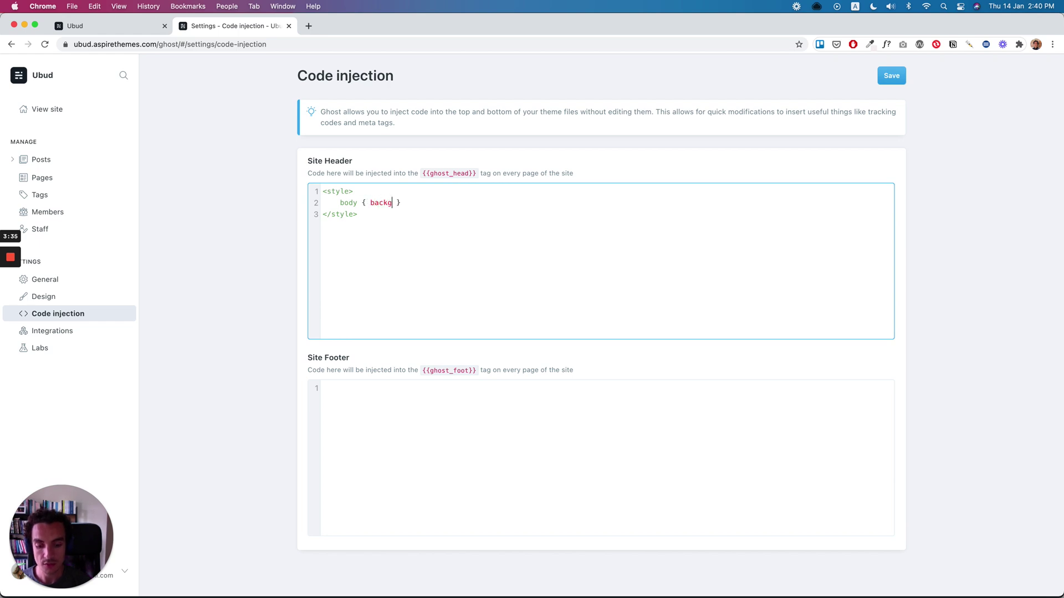
type("und: red;")
key("super+s")
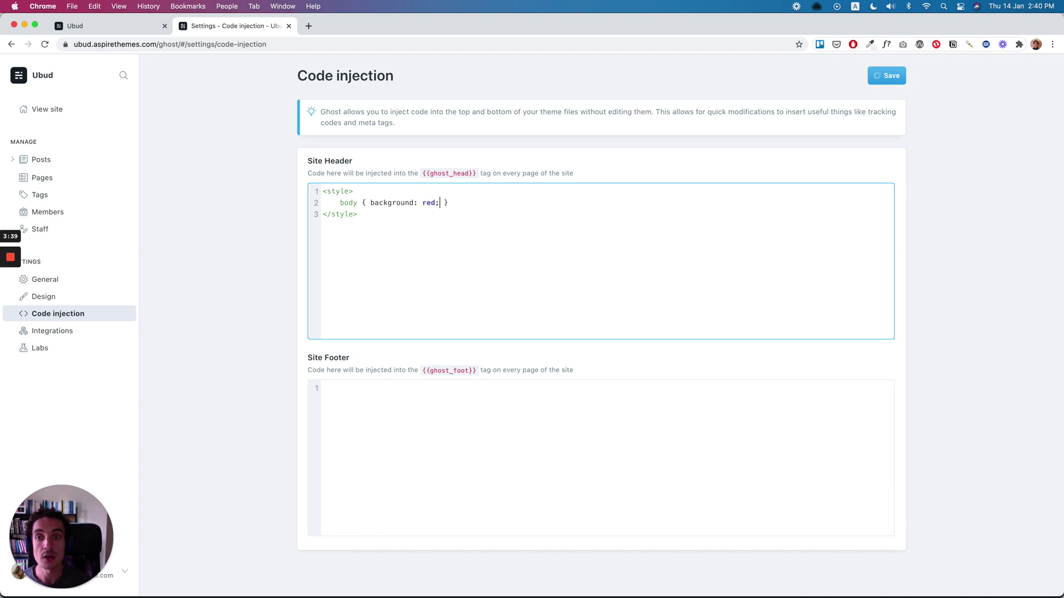
left_click(417, 205)
type("-color")
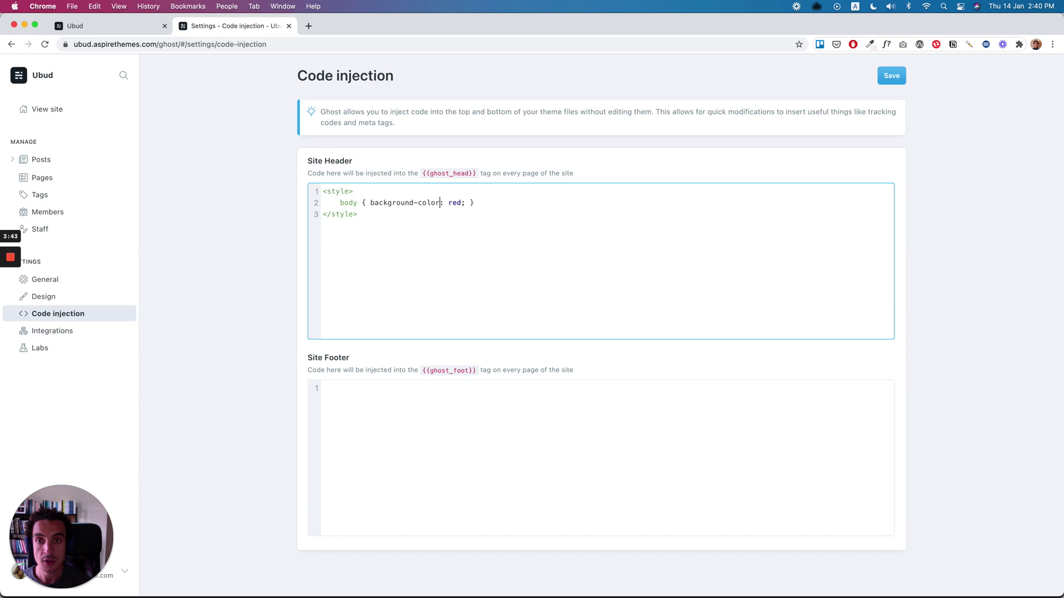
key("super+s")
Reload the live Ubud homepage so it renders with the red background.
left_click(127, 26)
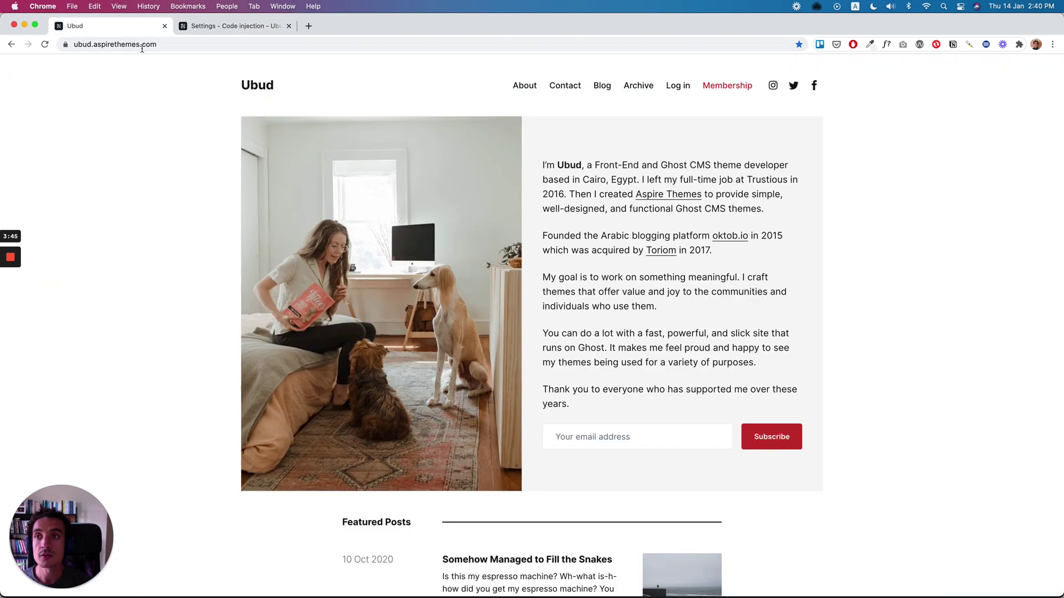
left_click(45, 44)
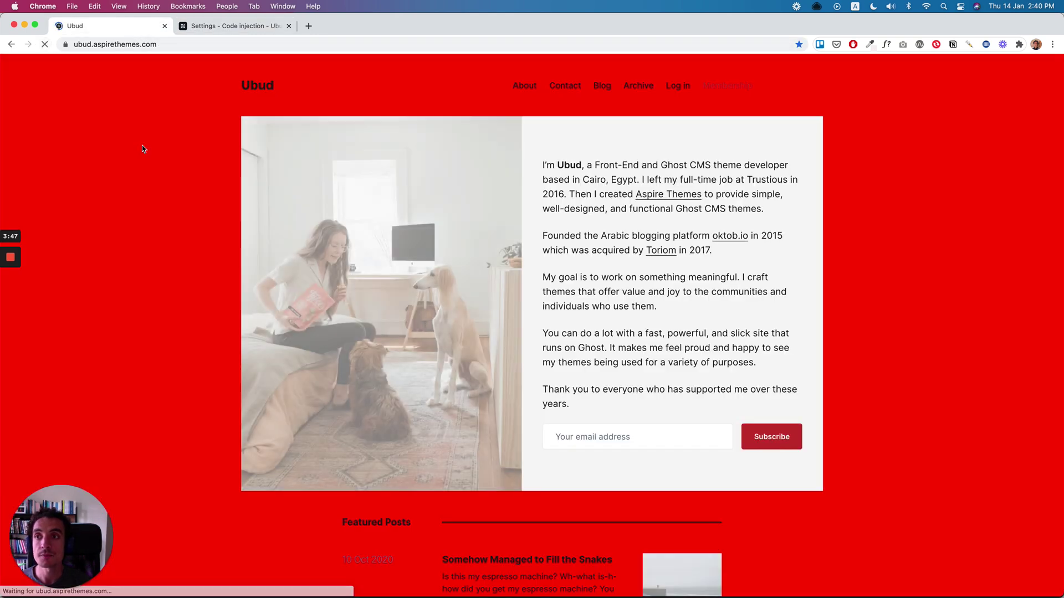
scroll(143, 149, "down", 3)
scroll(142, 148, "down", 10)
scroll(142, 148, "up", 20)
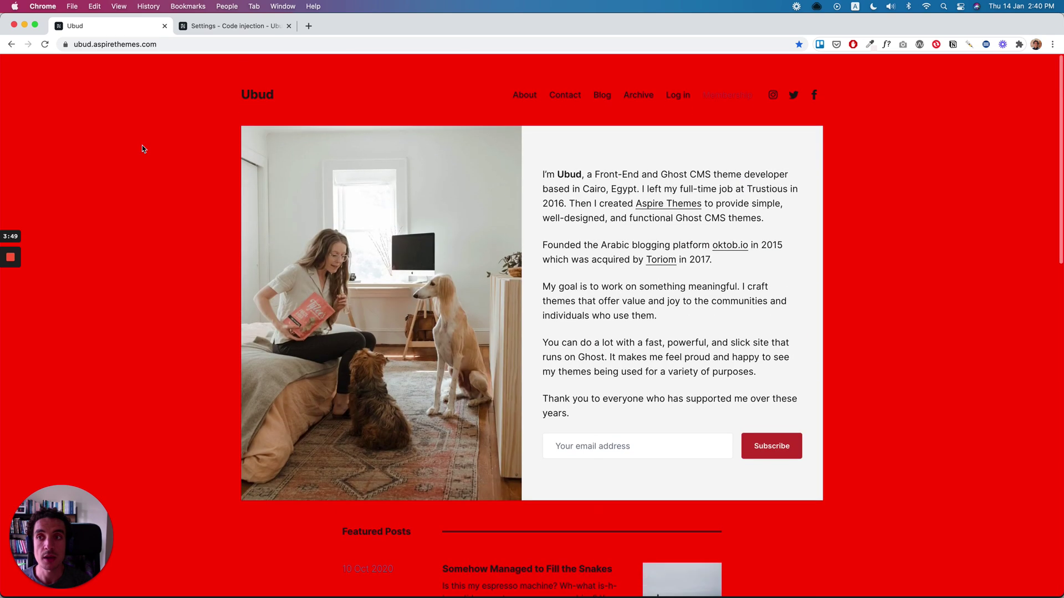
In View Page Source, highlight the injected body background rule, then reload the live site.
right_click(142, 149)
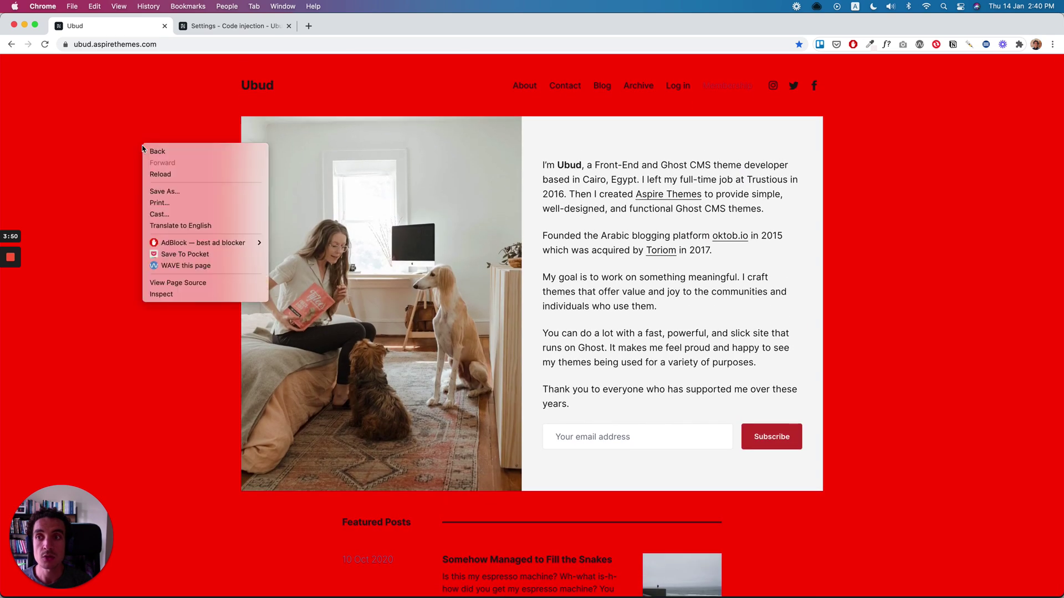
left_click(196, 282)
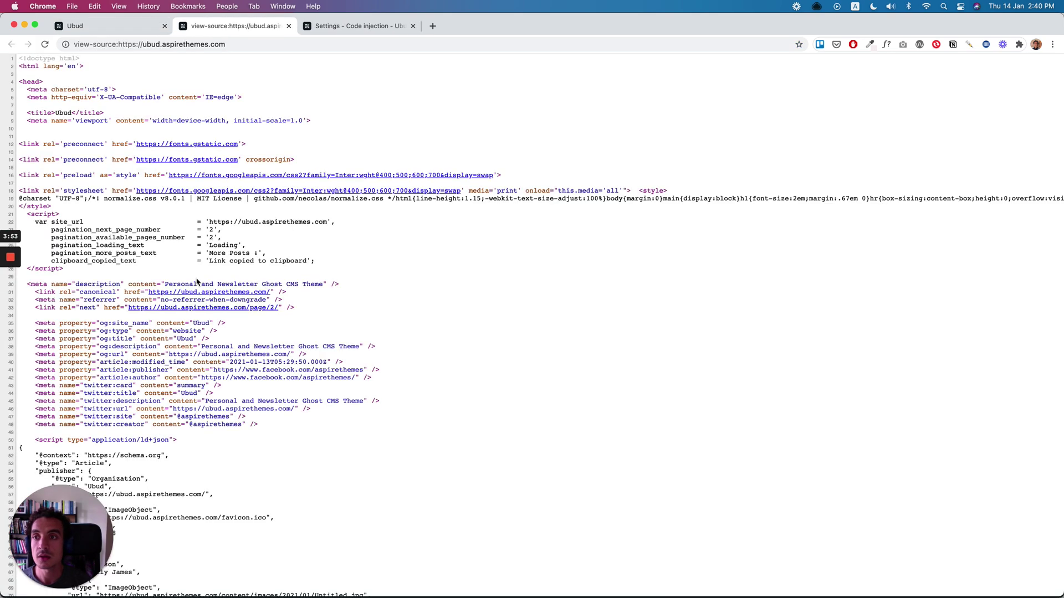
scroll(197, 282, "down", 20)
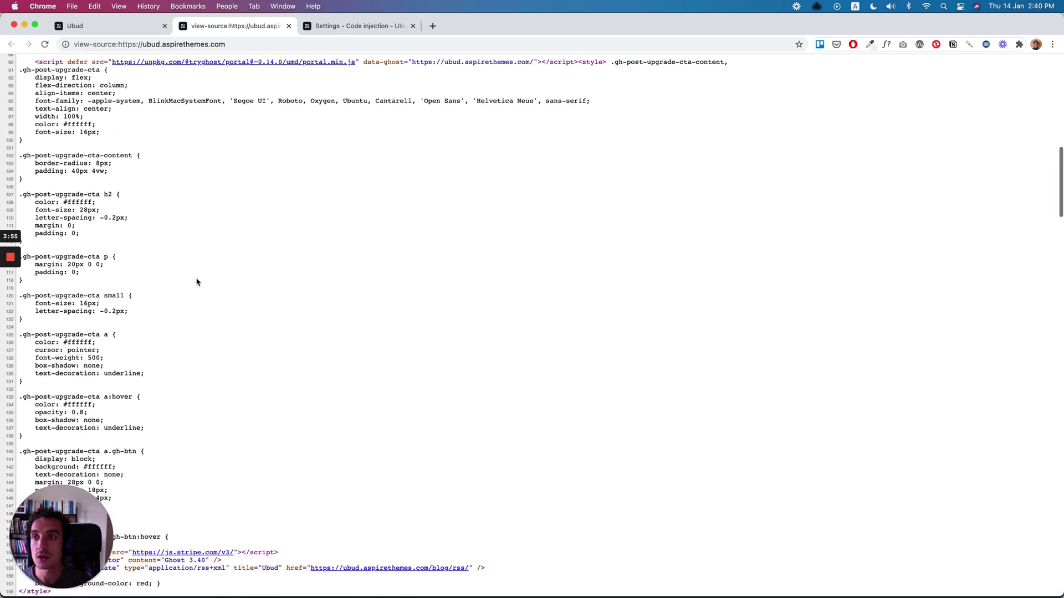
scroll(197, 281, "down", 3)
scroll(197, 282, "up", 4)
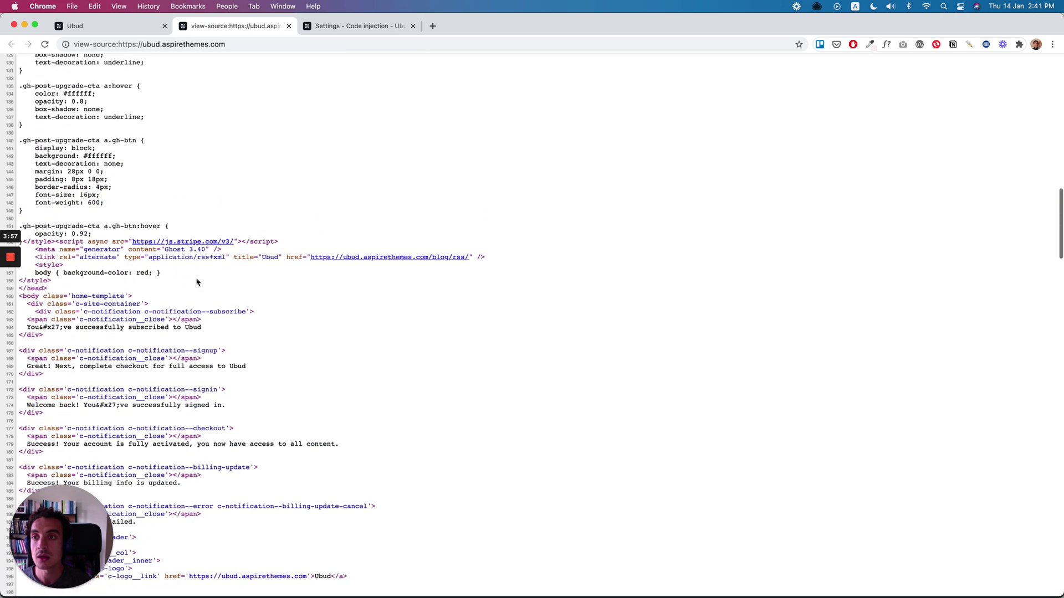
left_click_drag(35, 272, 168, 272)
left_click(168, 272)
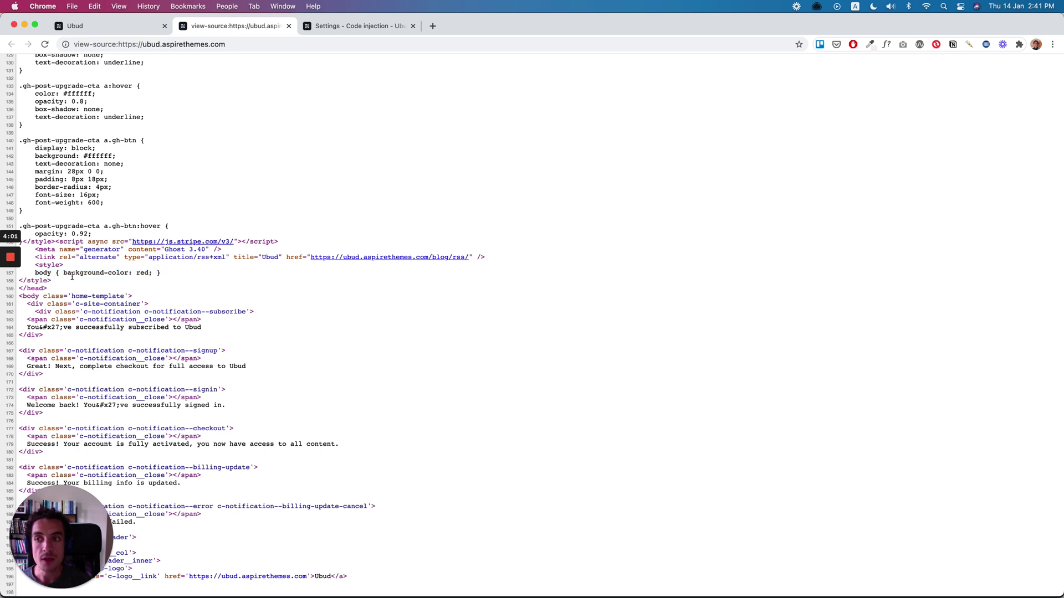
key("super+1")
key("super+r")
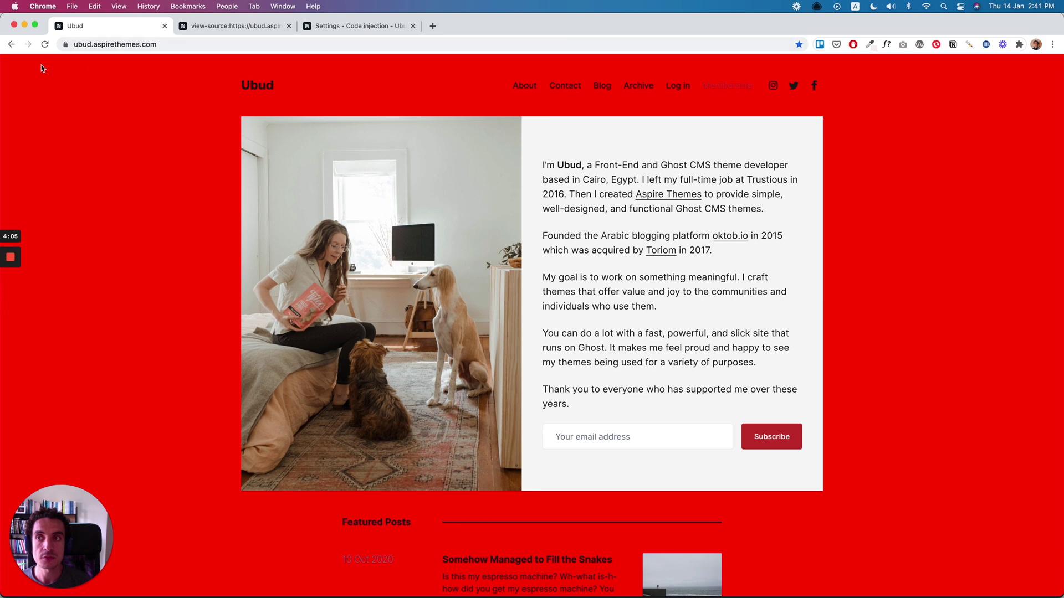
Back in Code injection, unindent the Site Header's body rule and save it.
left_click(188, 29)
left_click(349, 28)
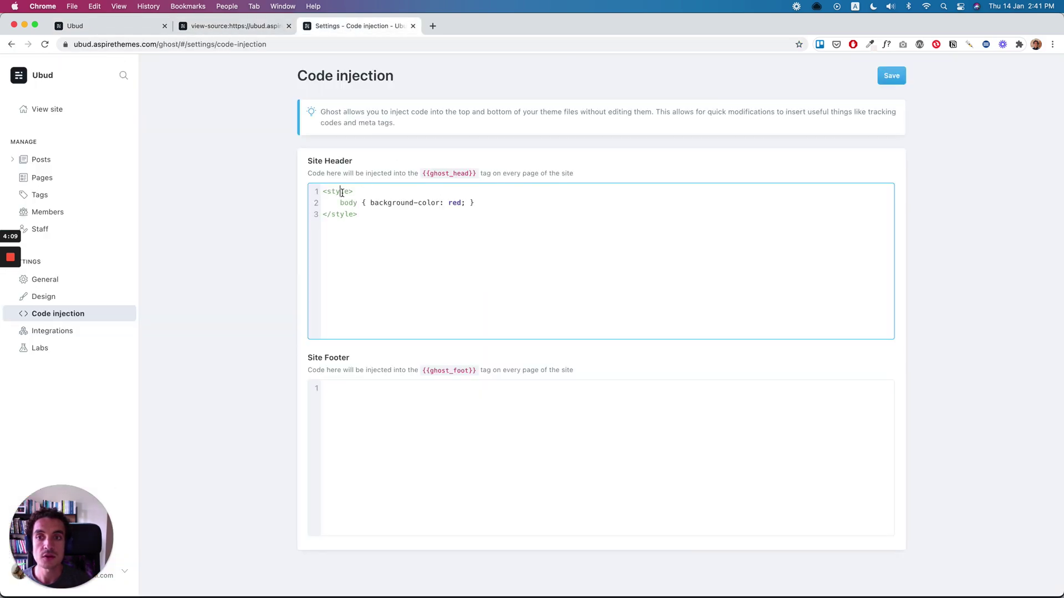
left_click(361, 215)
key("super+a")
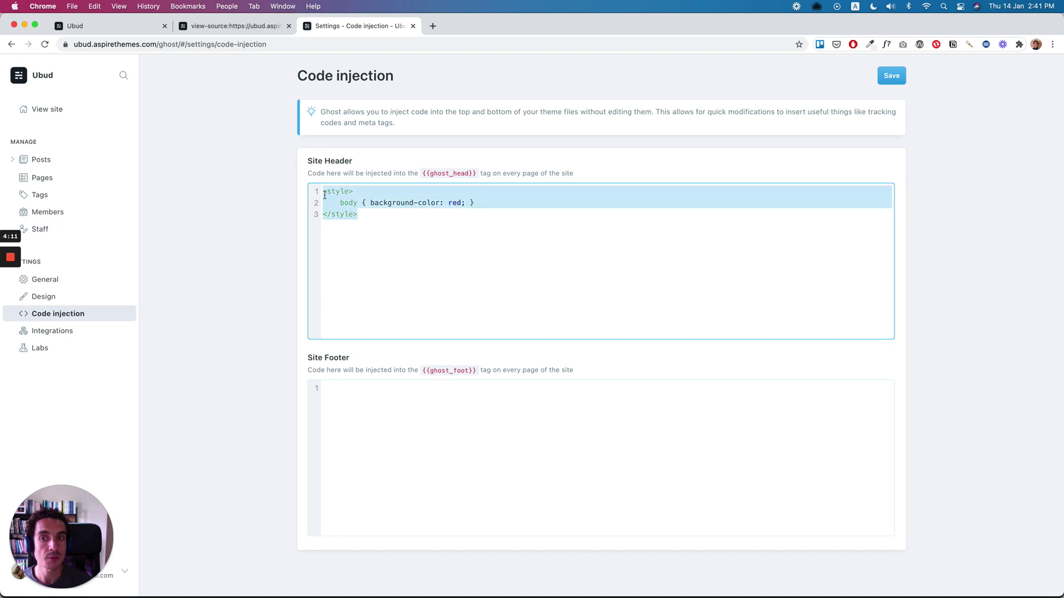
left_click(338, 202)
key("BackSpace")
key("BackSpace")
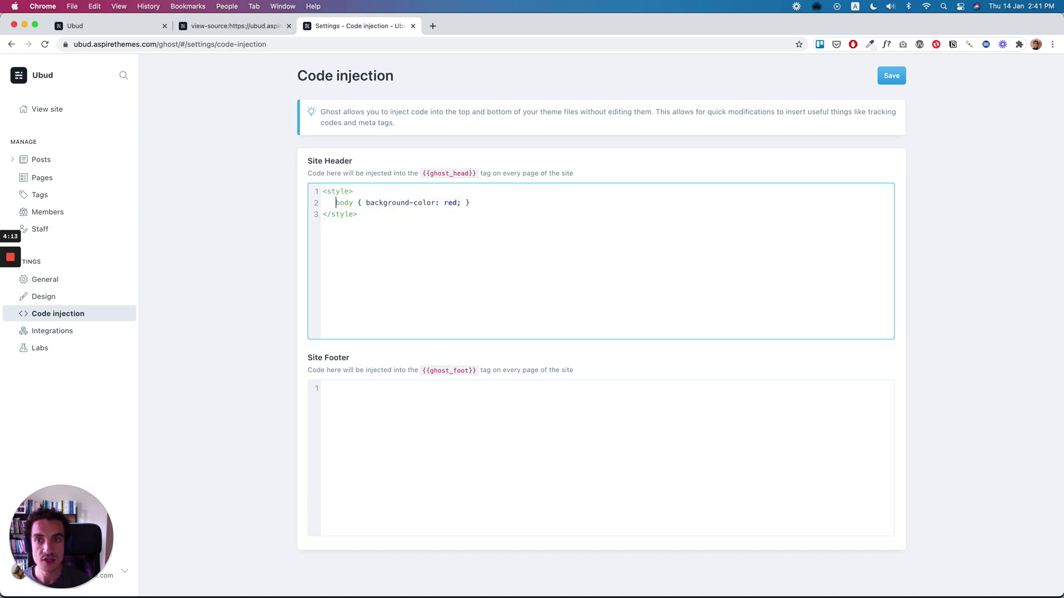
key("super+s")
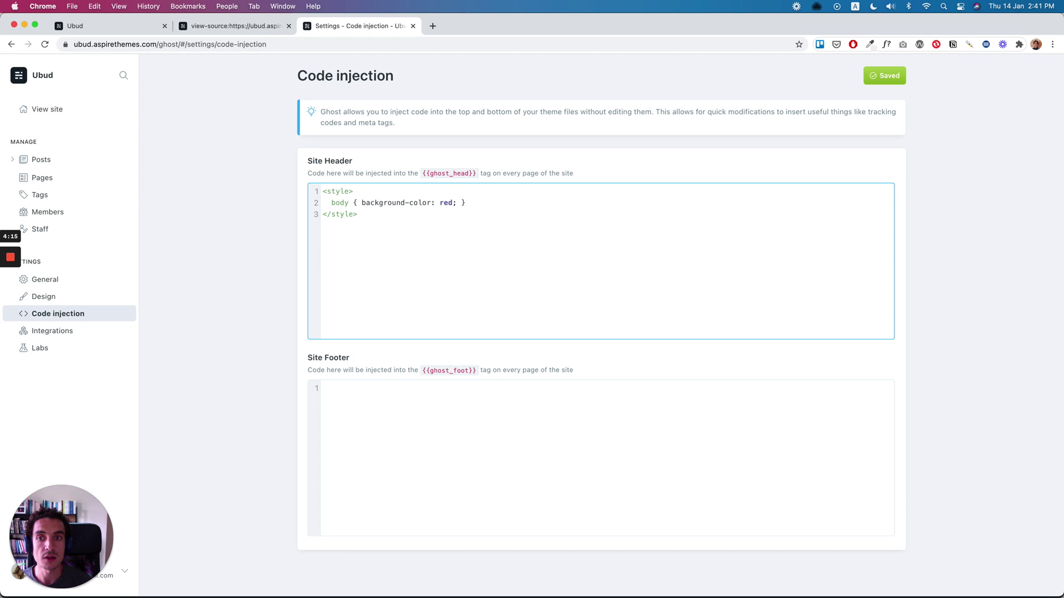
left_click(492, 205, "shift")
left_click(449, 205)
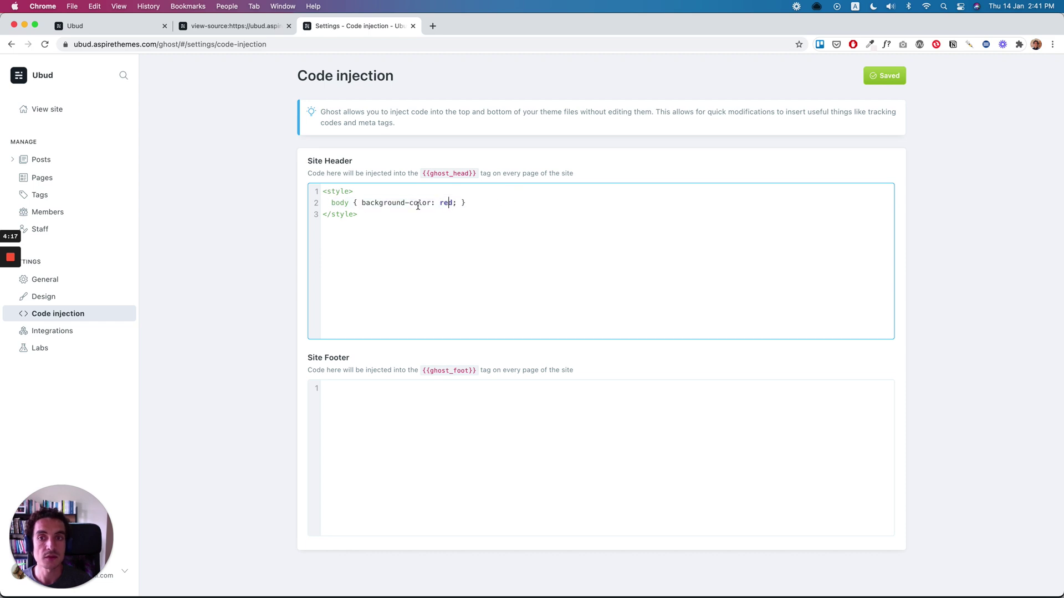
left_click(329, 205)
left_click(531, 203, "shift")
left_click(533, 204)
key("super+s")
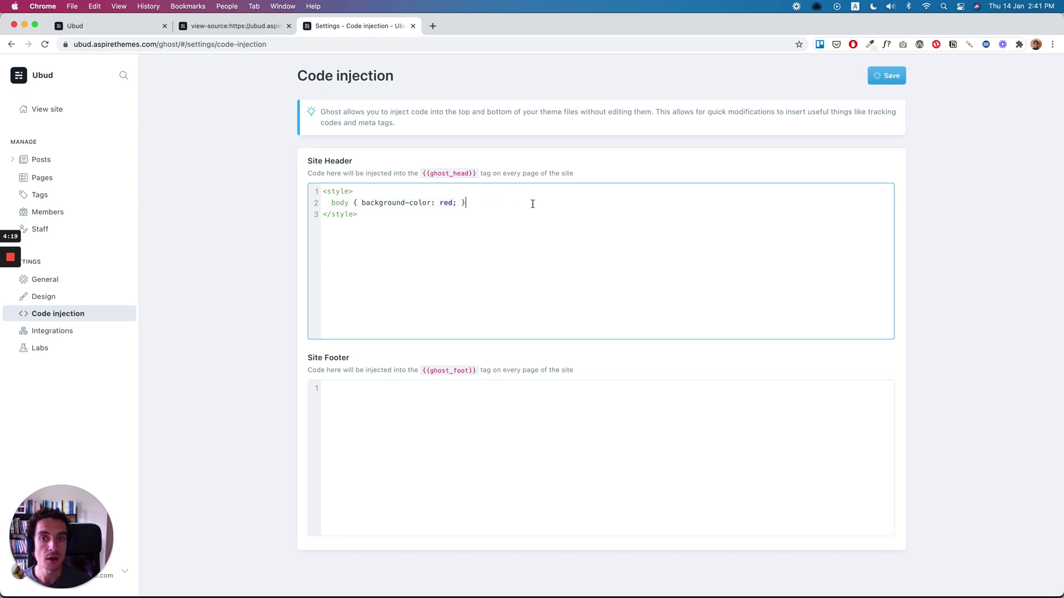
Delete the <style> and </style> lines, save the bare body rule, and dismiss the error banner.
left_click_drag(392, 193, 300, 197)
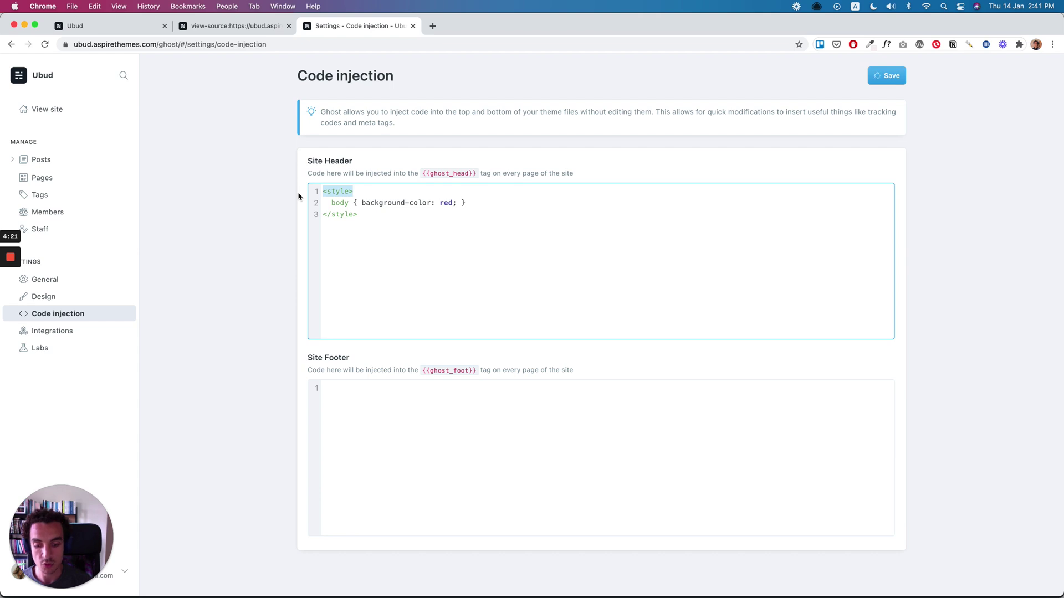
key("BackSpace")
key("shift+End")
key("BackSpace")
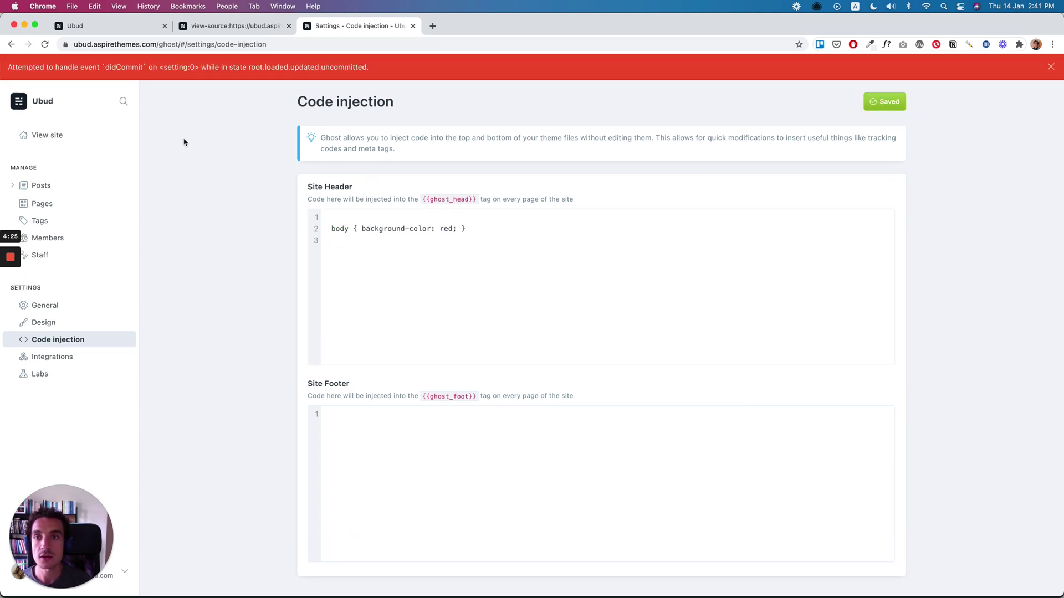
left_click(389, 250)
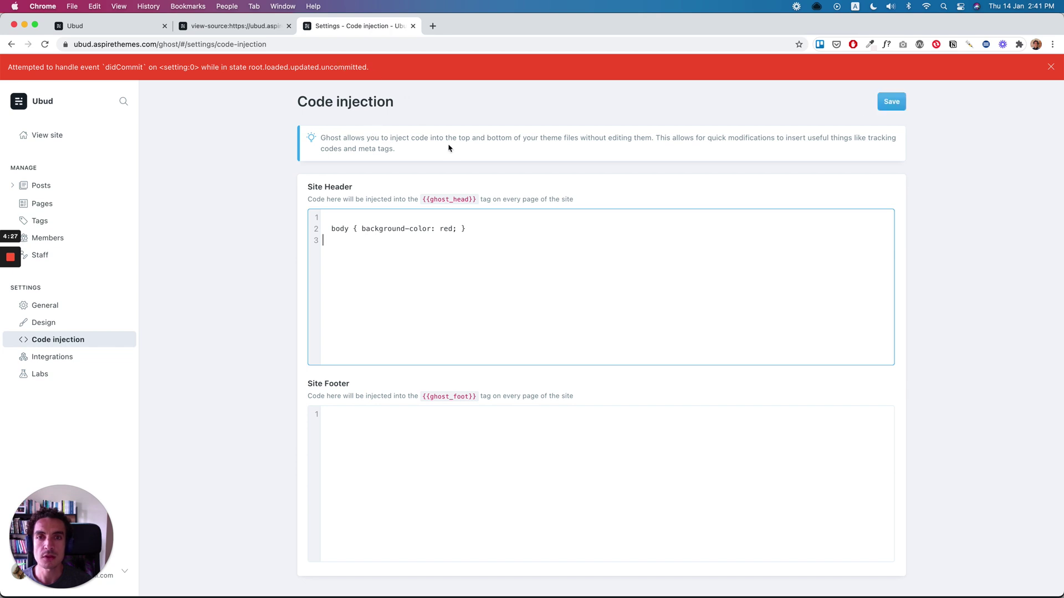
left_click(894, 103)
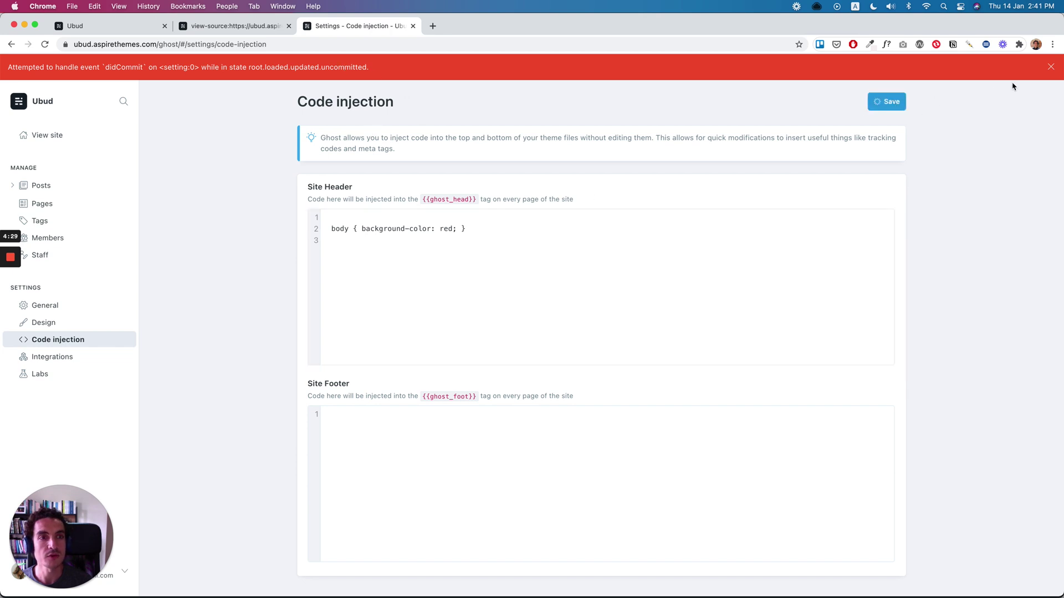
left_click(1051, 67)
Reload the live Ubud site and highlight the body rule printed as plain text at the top.
left_click(111, 26)
key("super+r")
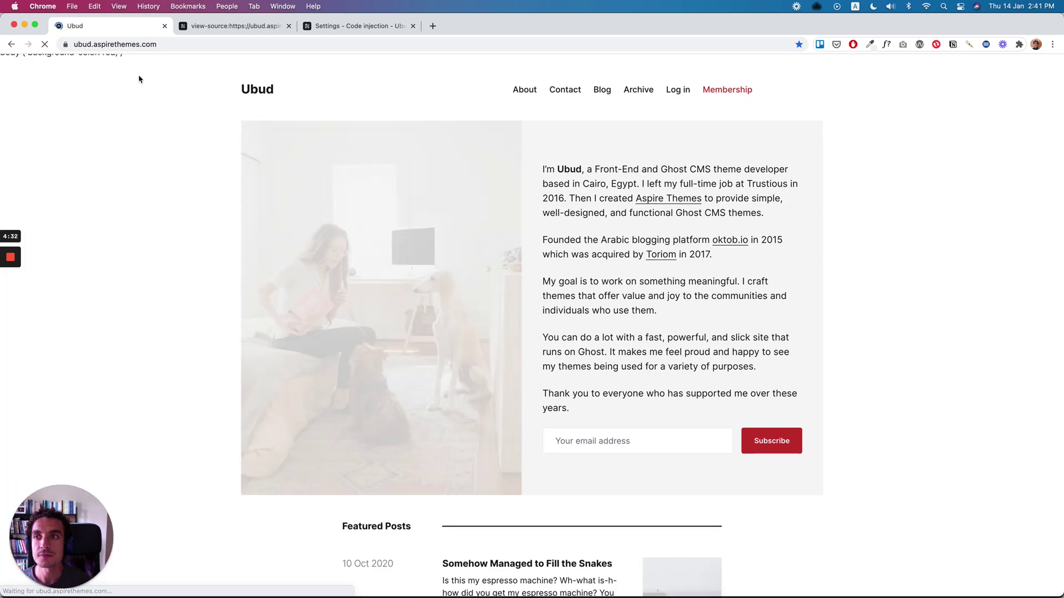
left_click_drag(133, 61, 2, 60)
left_click(154, 61)
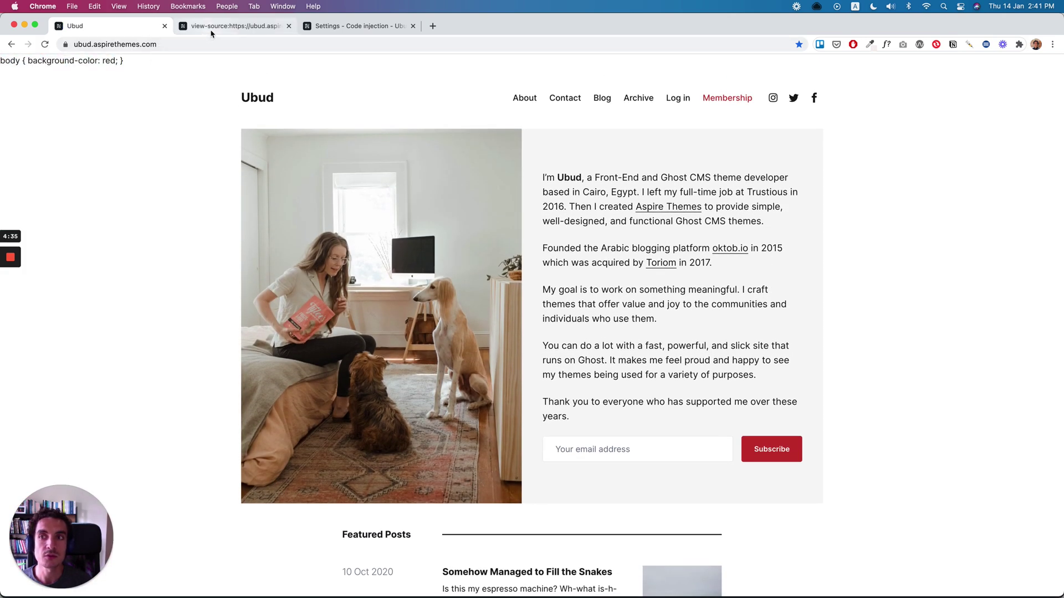
triple_click(67, 56)
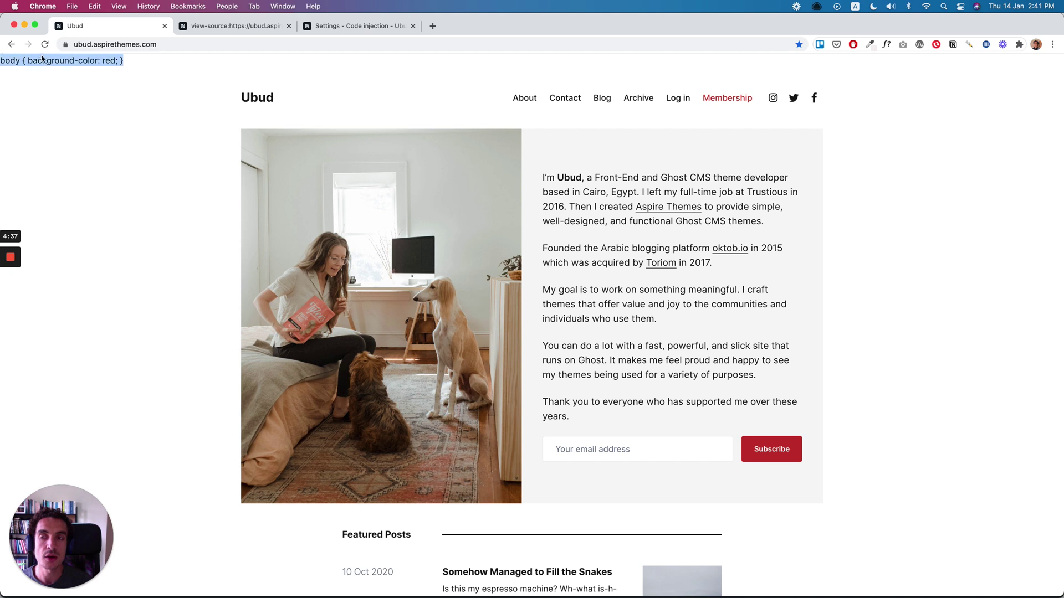
left_click(67, 55)
Restore the <style> tags around the body background rule in Site Header and save.
left_click(343, 31)
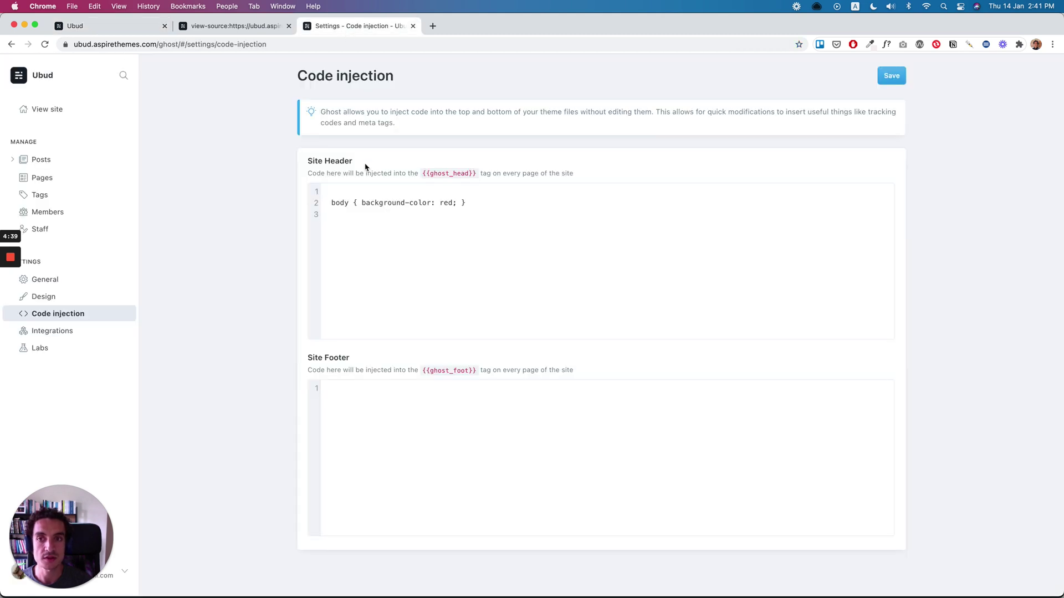
left_click(360, 189)
key("super+z")
key("super+z")
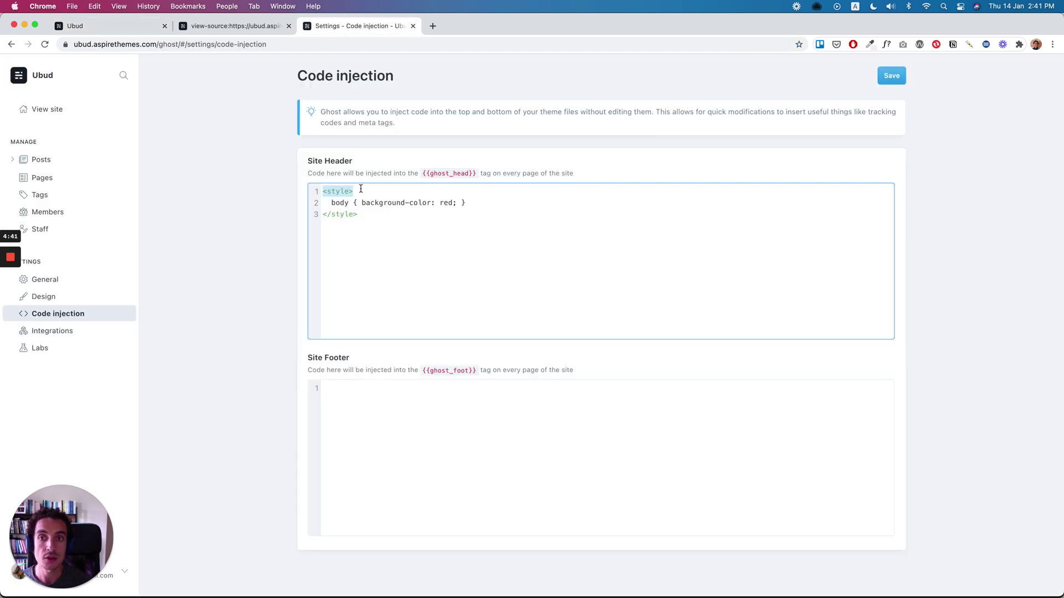
key("super+s")
Reload the live Ubud site and check the injected background rule in the page source.
left_click(107, 27)
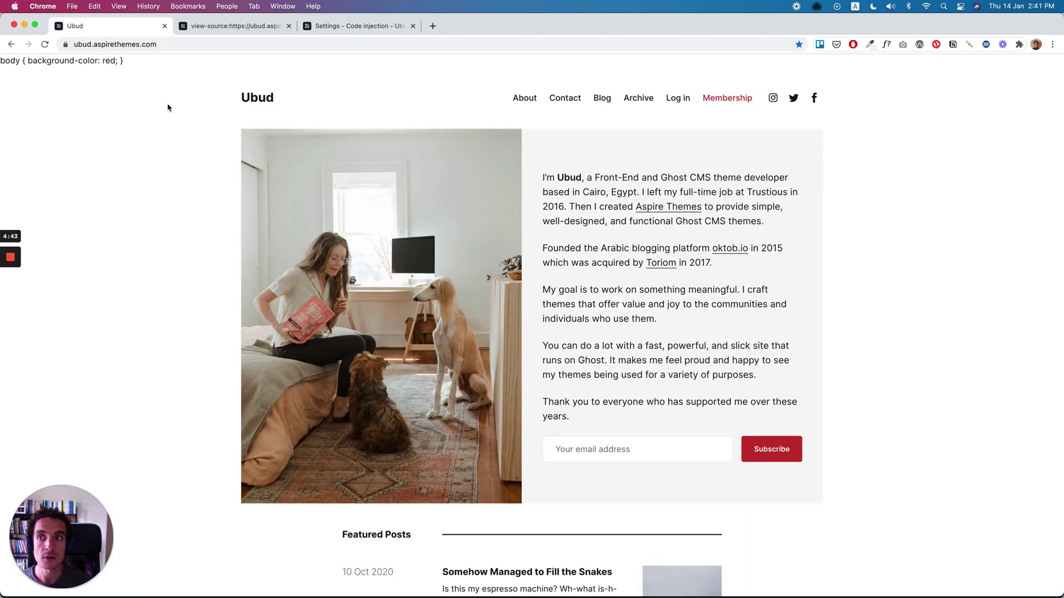
key("super+r")
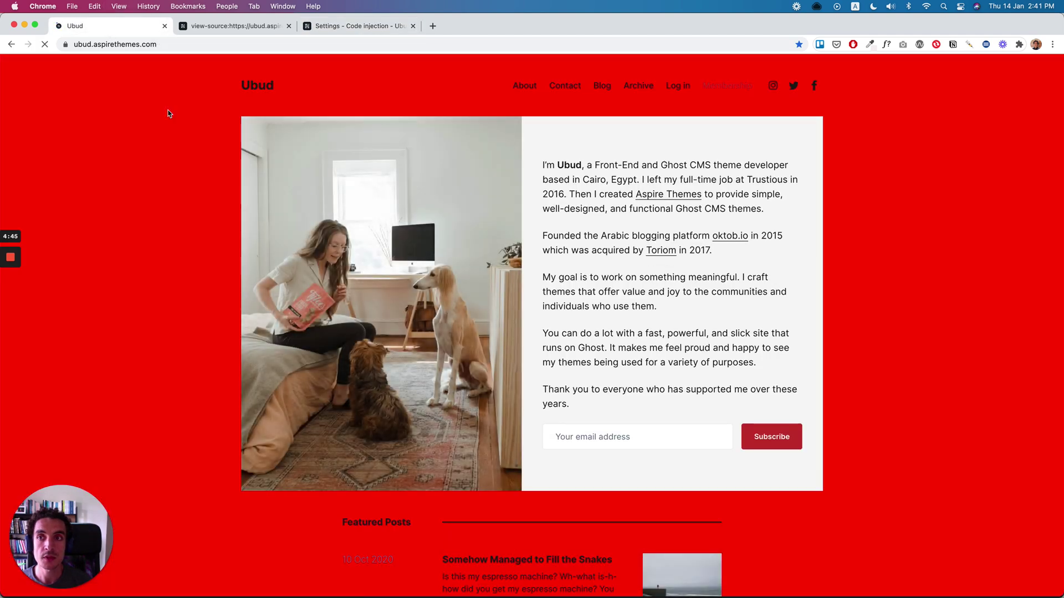
left_click(194, 28)
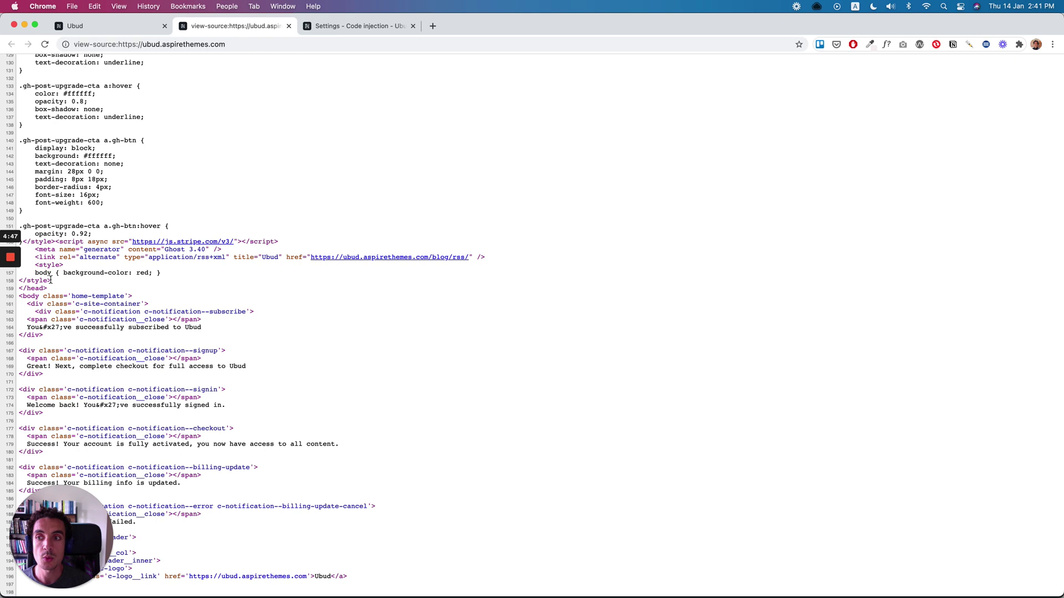
left_click_drag(35, 276, 198, 275)
left_click(198, 276)
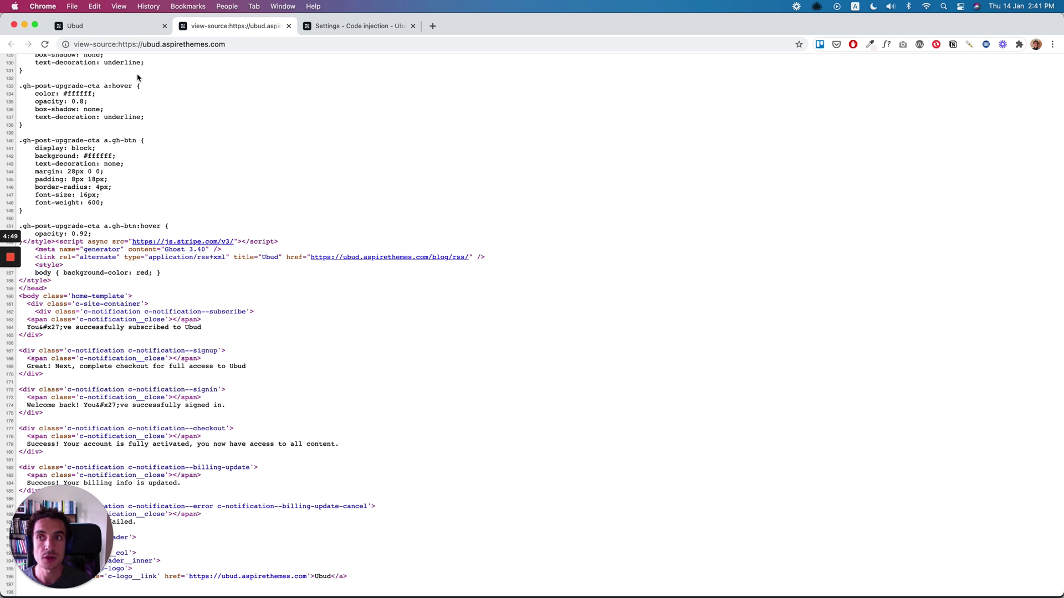
left_click(133, 26)
left_click(322, 26)
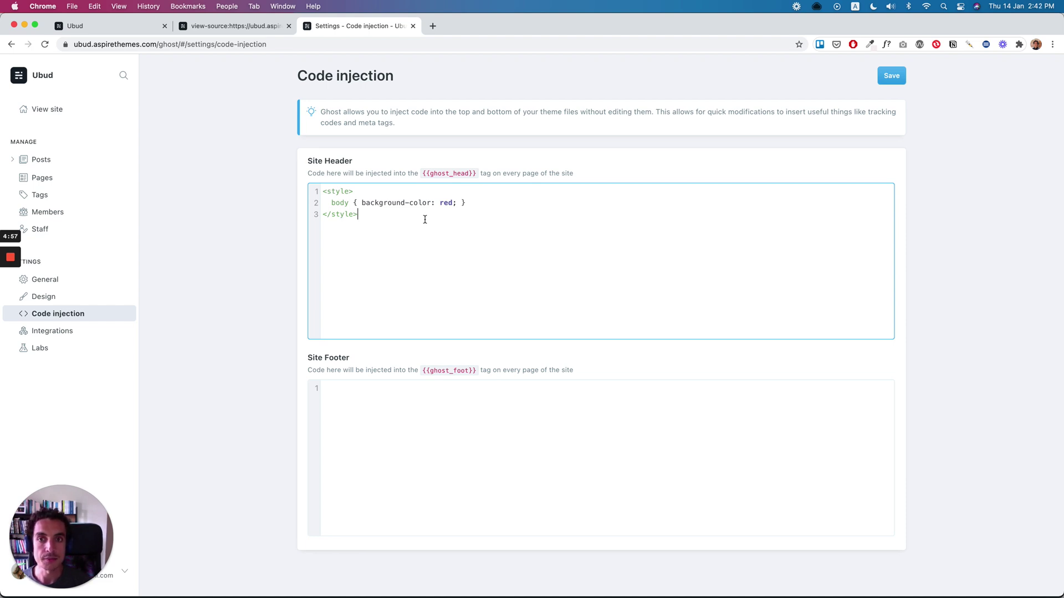
Review the three-line Site Header style block and save the Code injection settings.
left_click(434, 436)
left_click(395, 368)
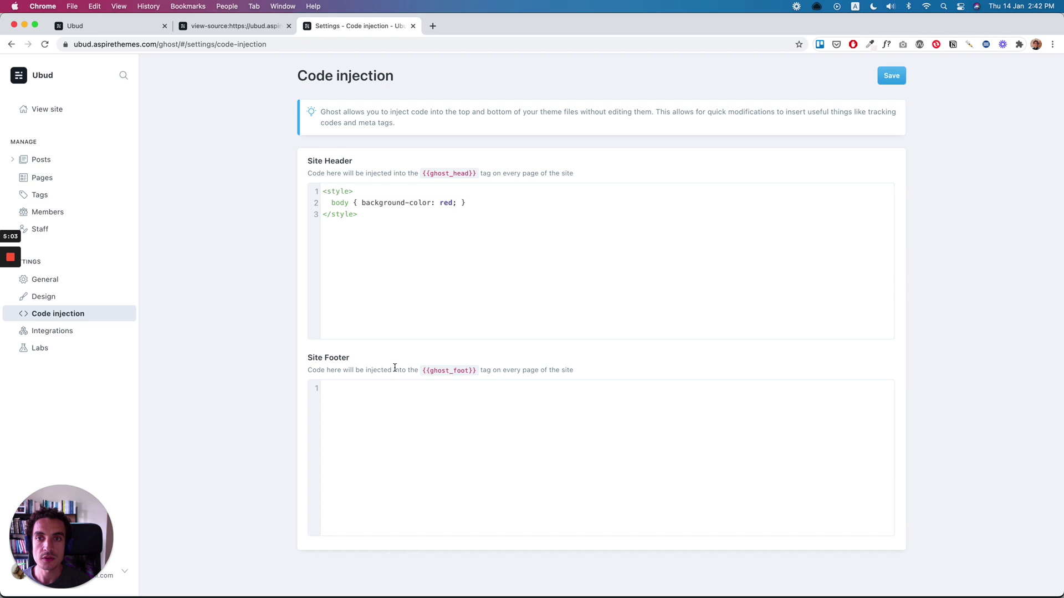
left_click_drag(411, 278, 302, 183)
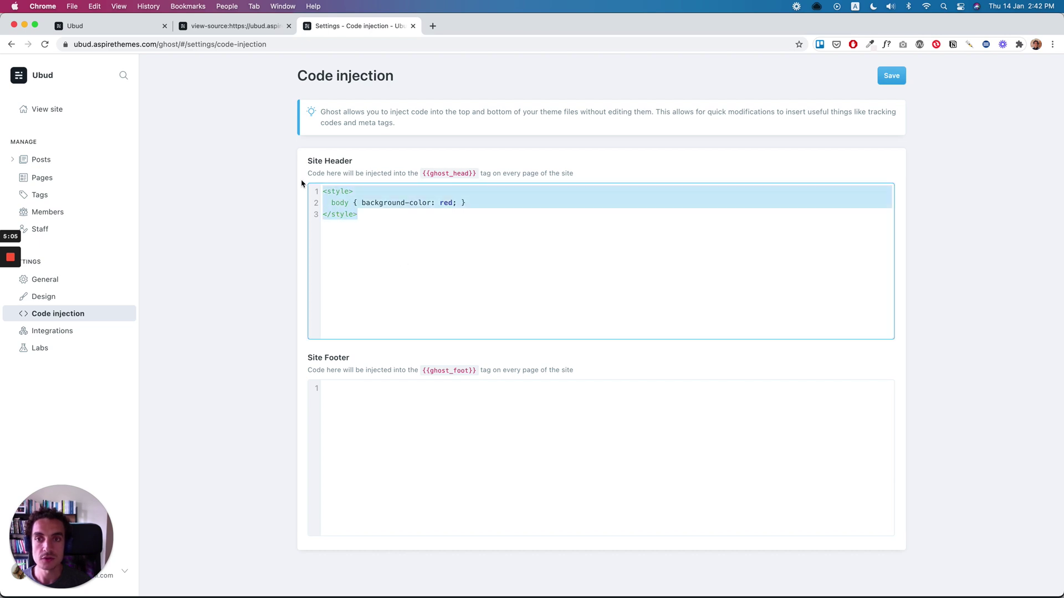
left_click(380, 193)
double_click(388, 201)
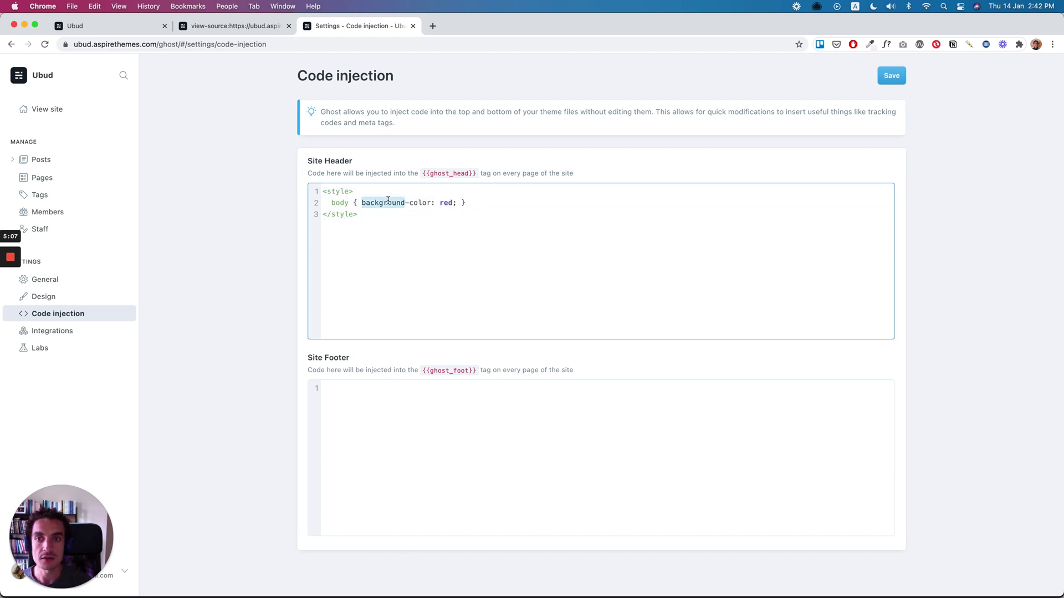
double_click(446, 204)
left_click(485, 203)
key("super+s")
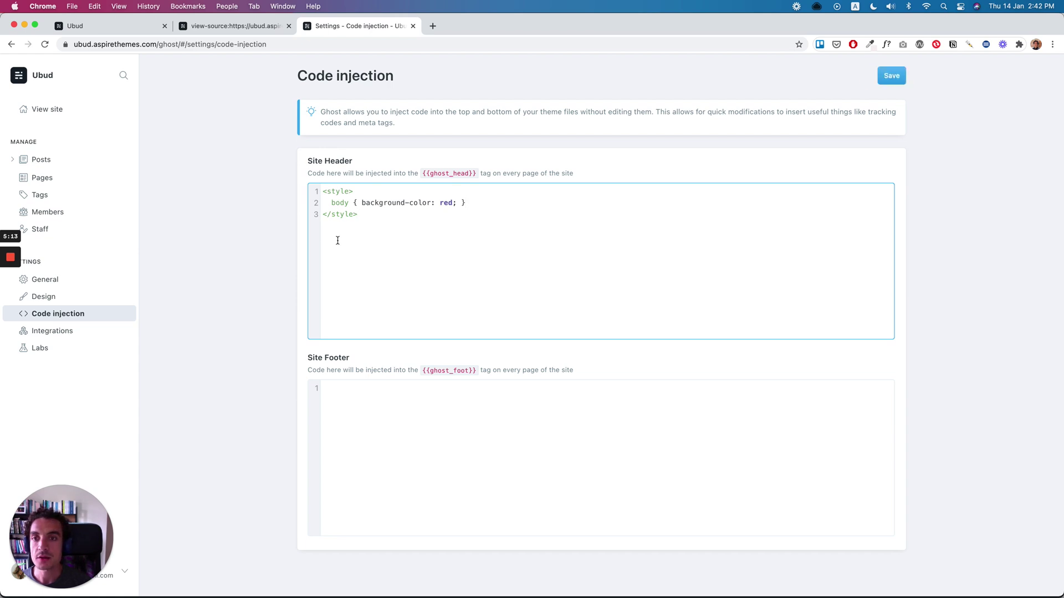
Copy the Site Header style block into the Site Footer, save, and delete the header code.
left_click(285, 244)
left_click(415, 236)
key("super+a")
key("super+c")
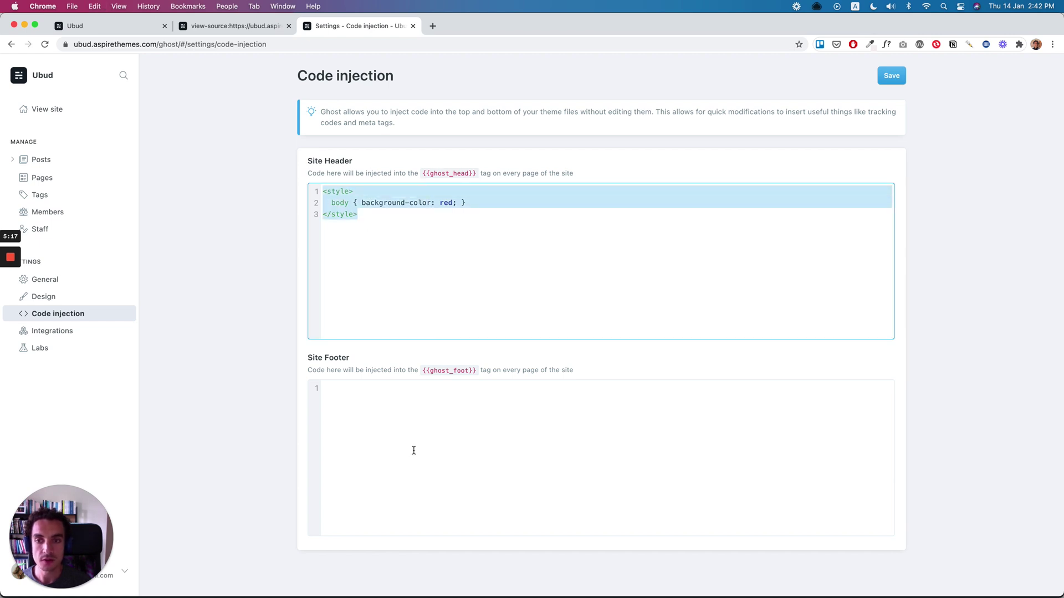
left_click(414, 449)
key("super+v")
key("super+s")
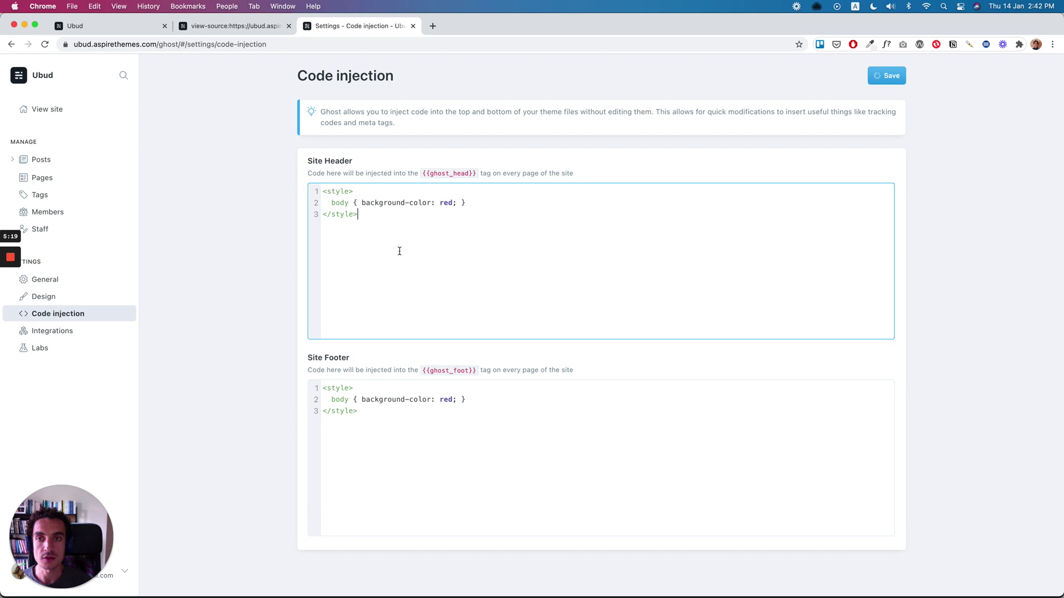
key("BackSpace")
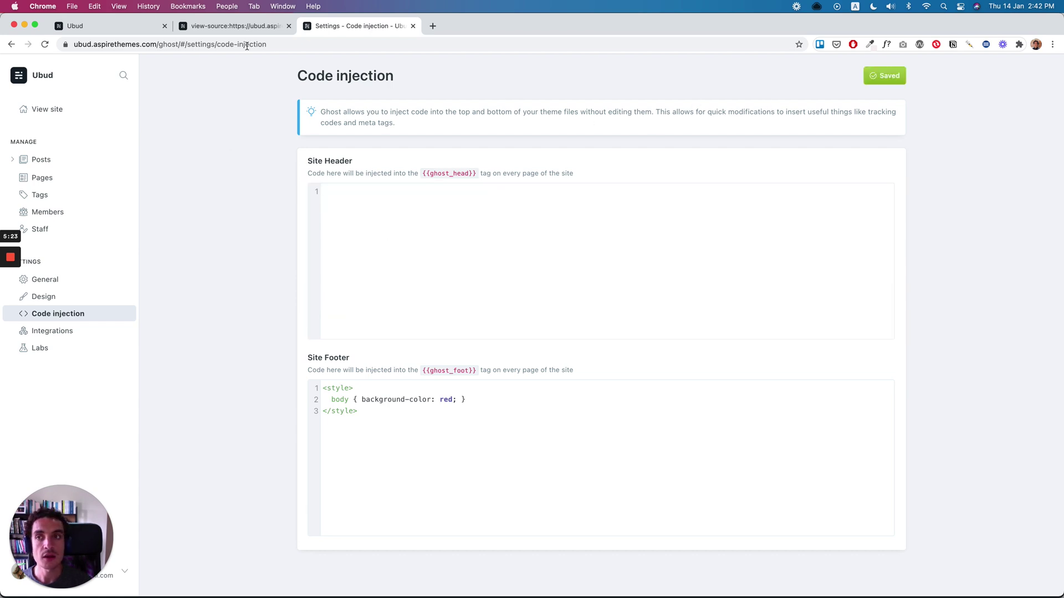
Reload the live Ubud site and its page source to check the footer injection.
left_click(138, 28)
key("super+r")
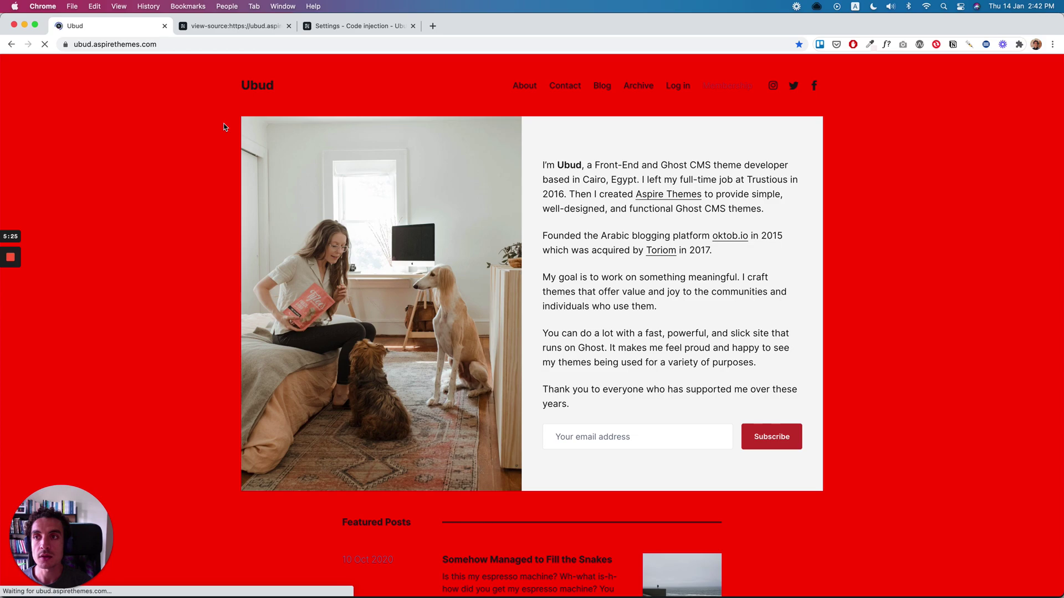
scroll(224, 126, "down", 15)
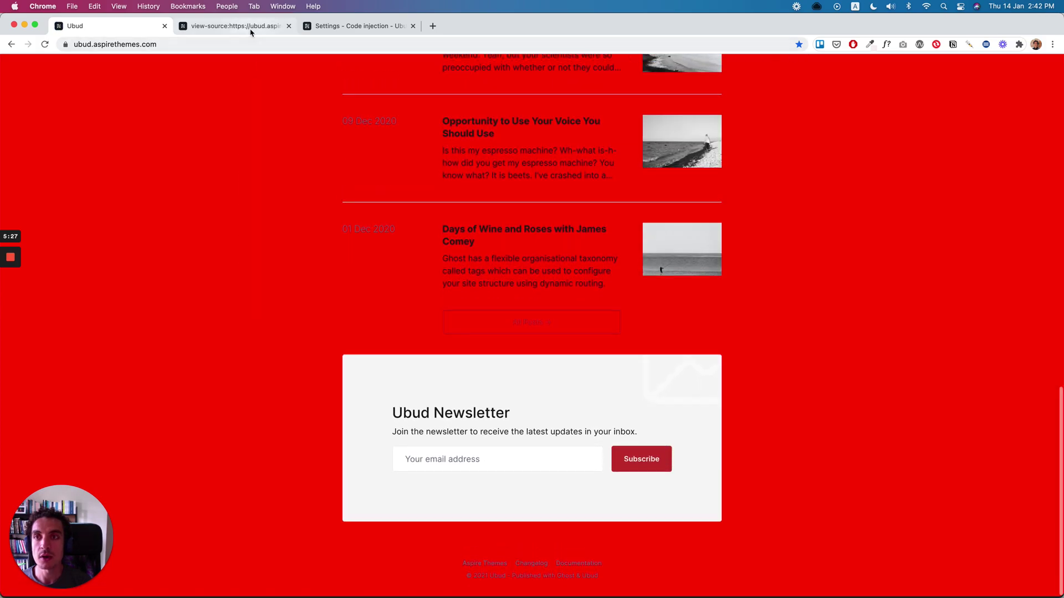
left_click(250, 29)
key("super+r")
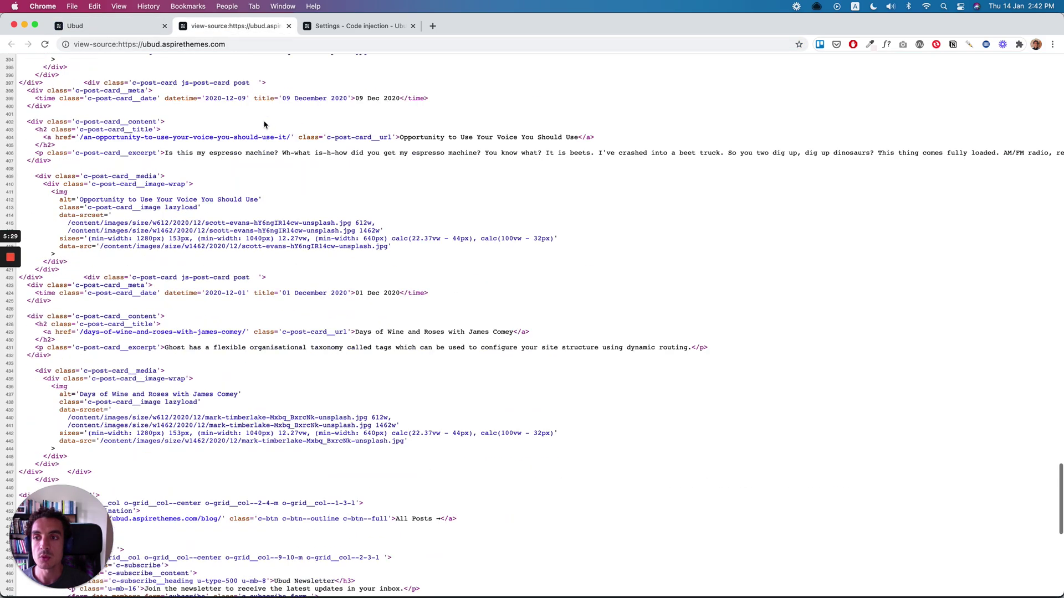
scroll(264, 125, "down", 10)
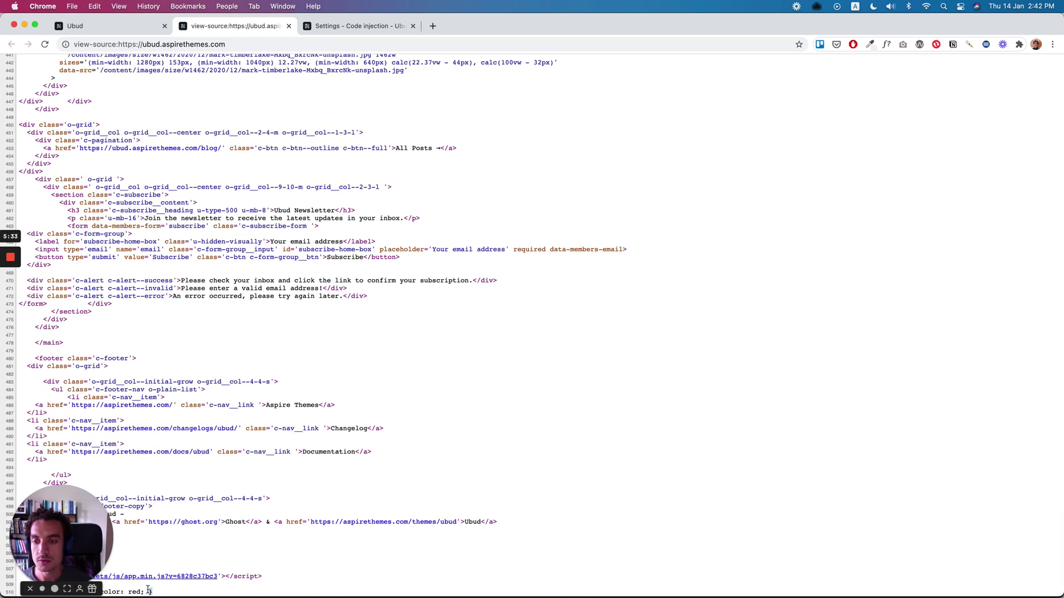
Cut the style block from the Site Footer, paste it into the Site Header, and save.
left_click(333, 26)
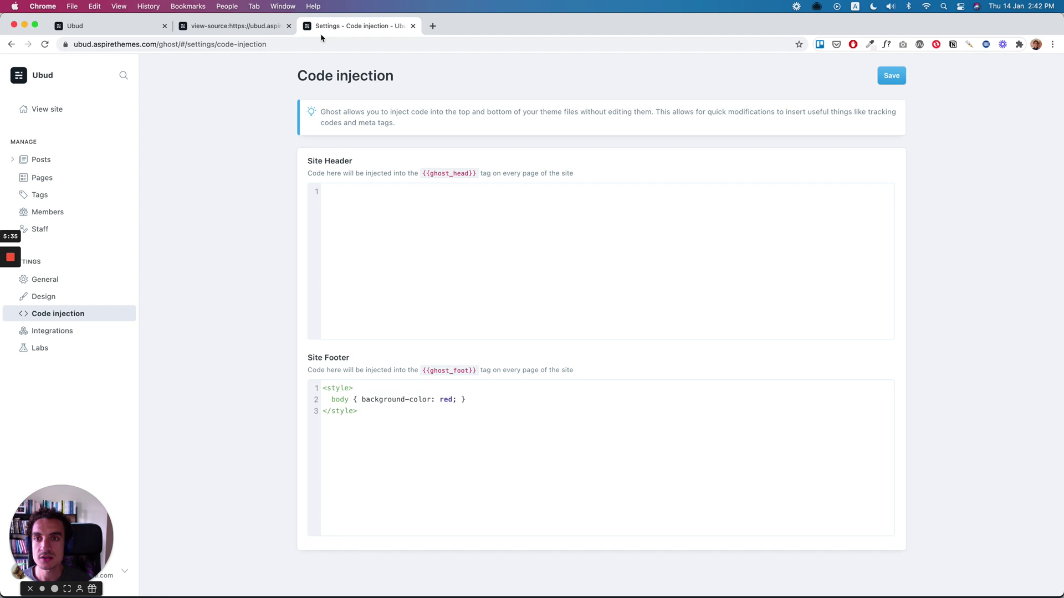
left_click_drag(410, 411, 238, 352)
key("super+x")
left_click(387, 234)
key("super+v")
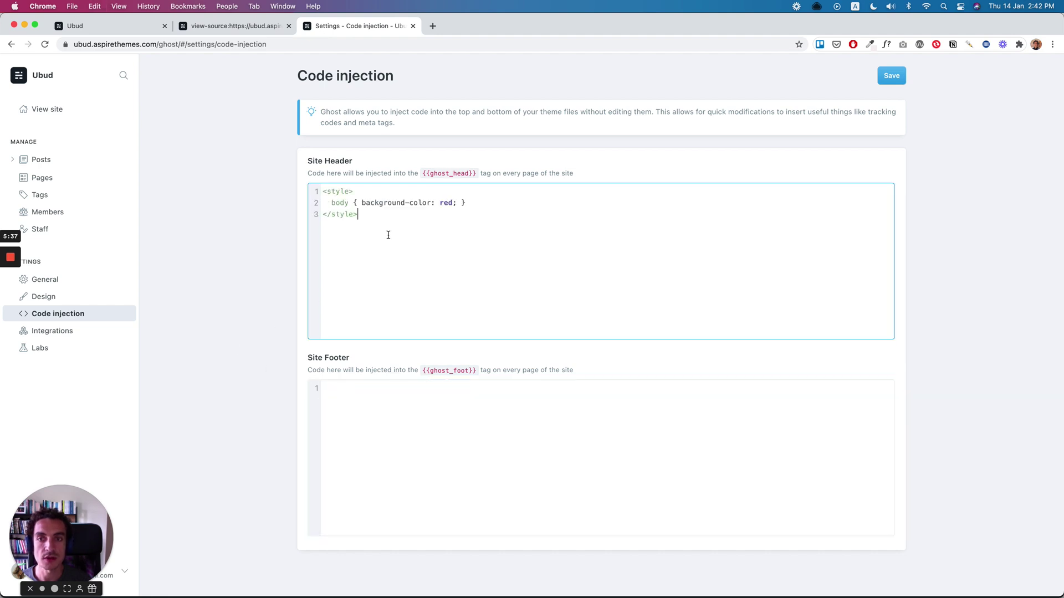
key("super+s")
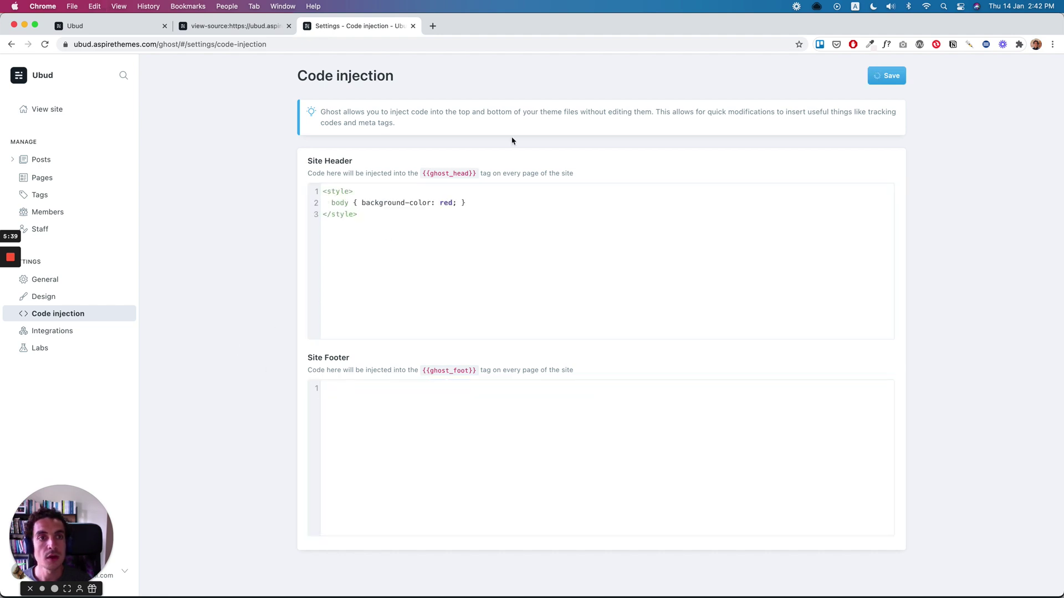
Close the view-source tab and reload the live Ubud site, which renders red.
left_click(260, 26)
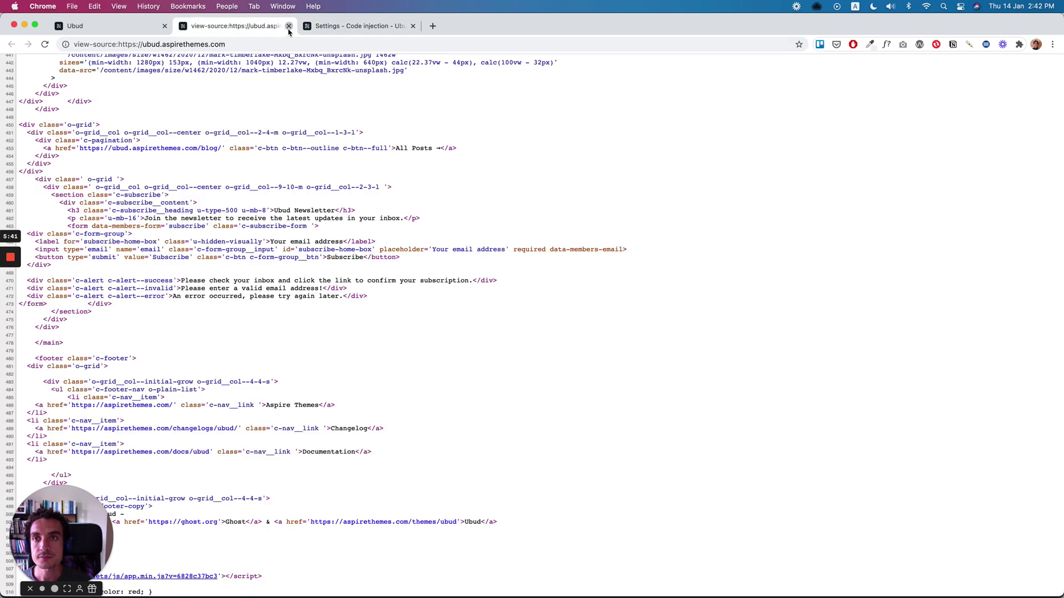
left_click(289, 26)
left_click(136, 28)
key("super+r")
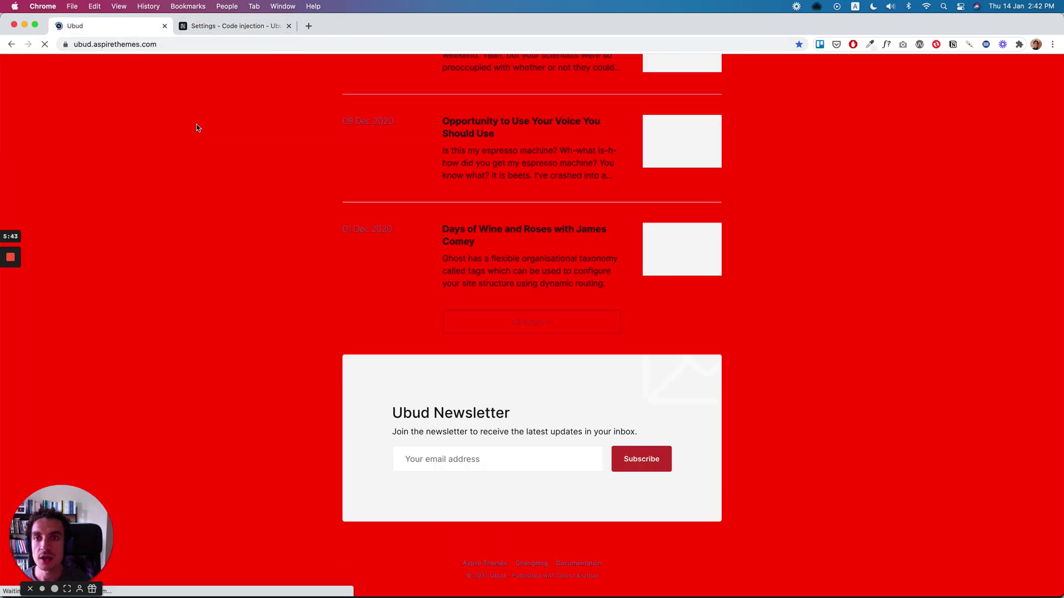
scroll(181, 117, "up", 3)
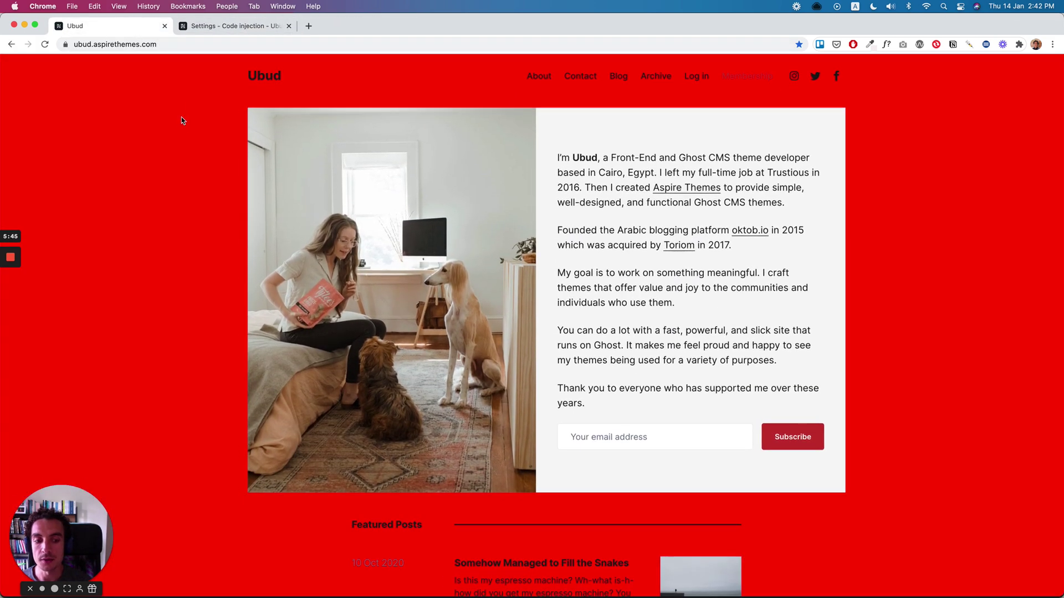
Inspect the red live page in DevTools to confirm the injected body background-color: red rule.
key("super+alt+i")
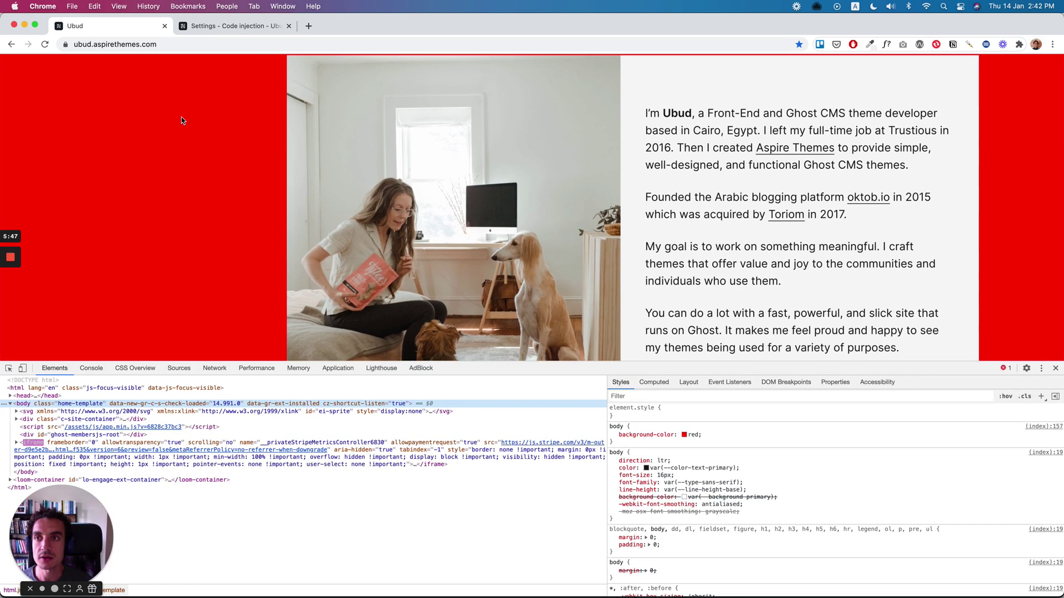
scroll(182, 118, "up", 2)
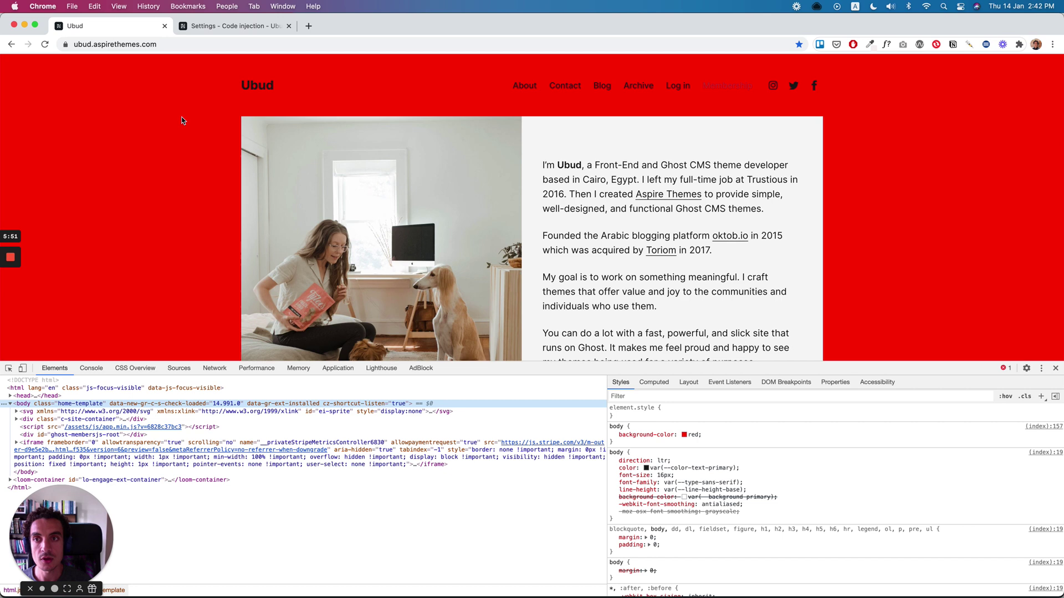
left_click(1055, 368)
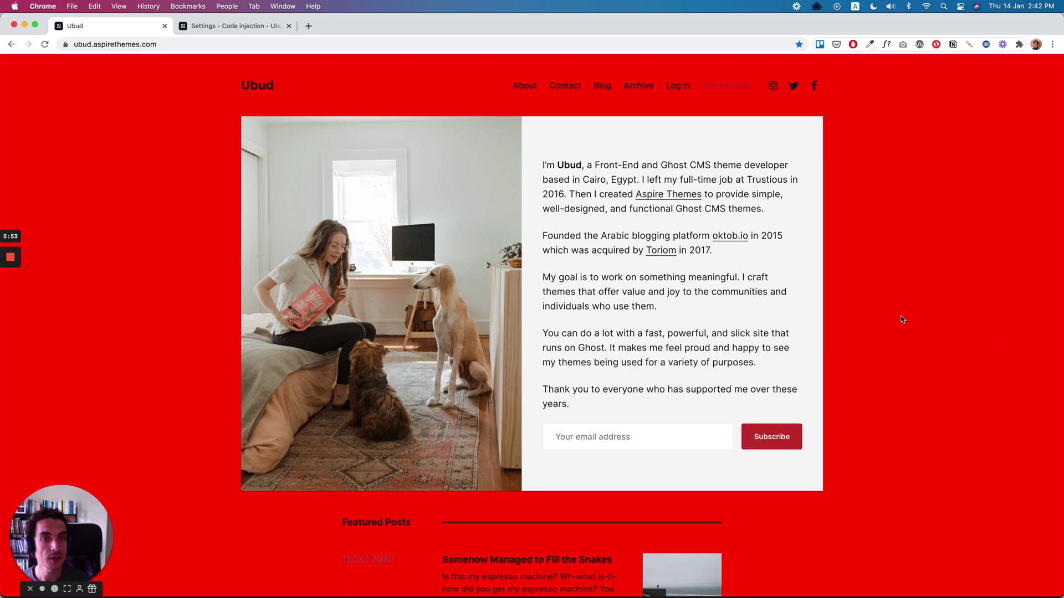
key("super+minus")
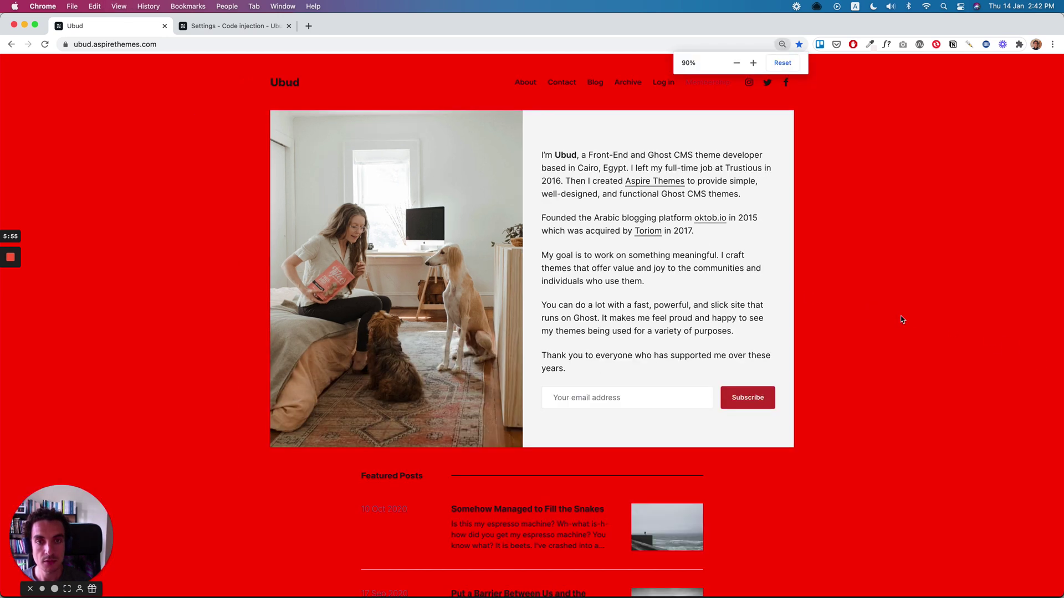
key("super+equal")
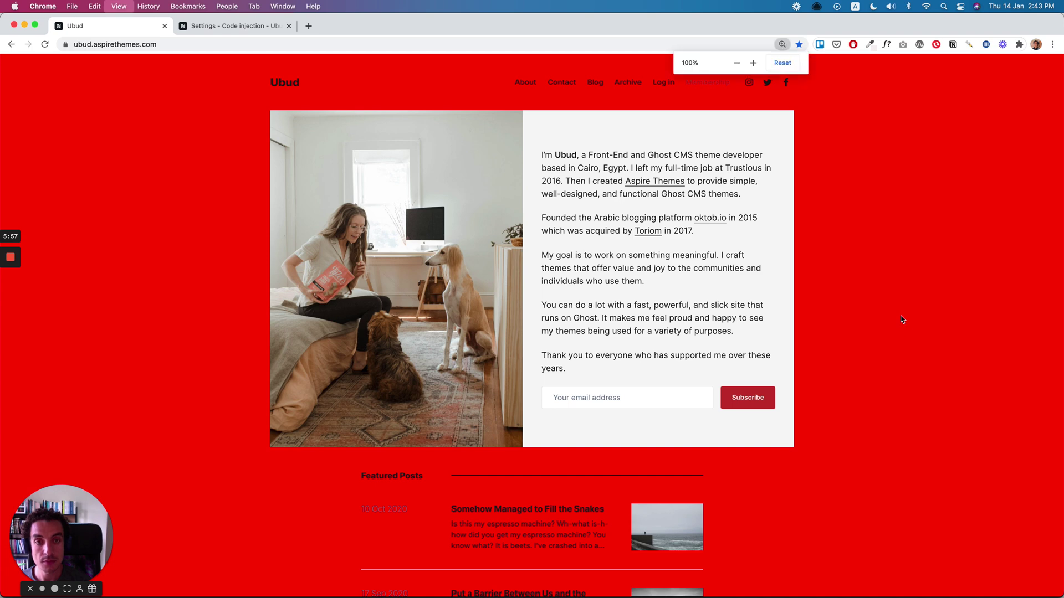
key("super+r")
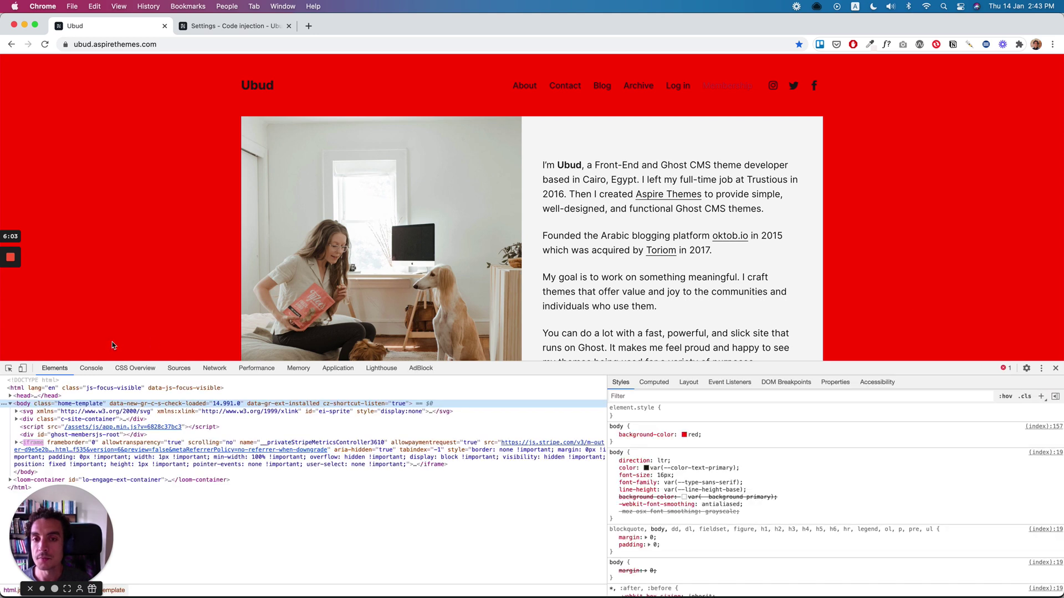
left_click_drag(468, 363, 472, 333)
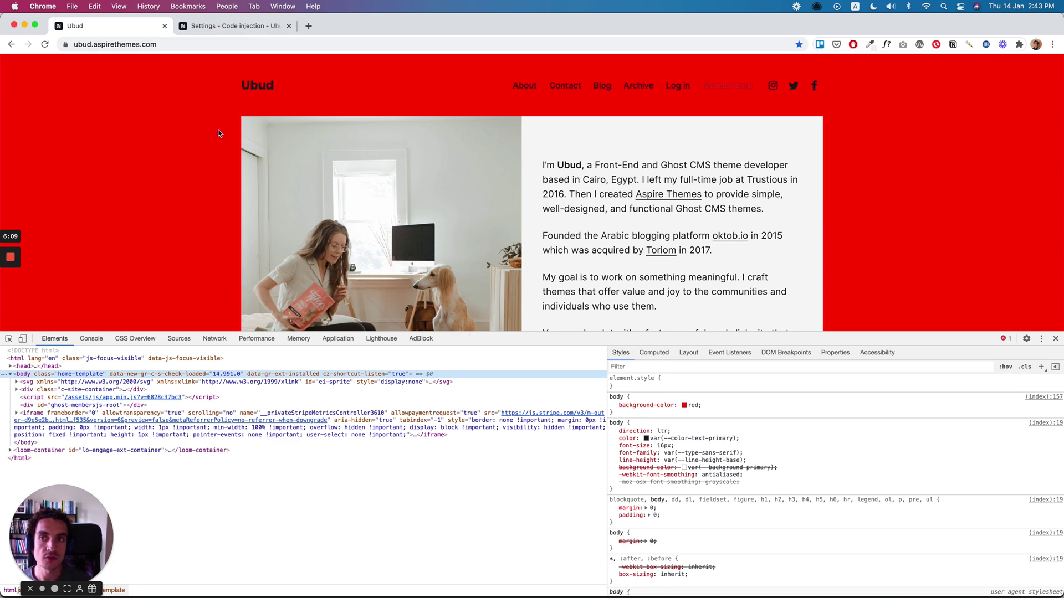
left_click(222, 26)
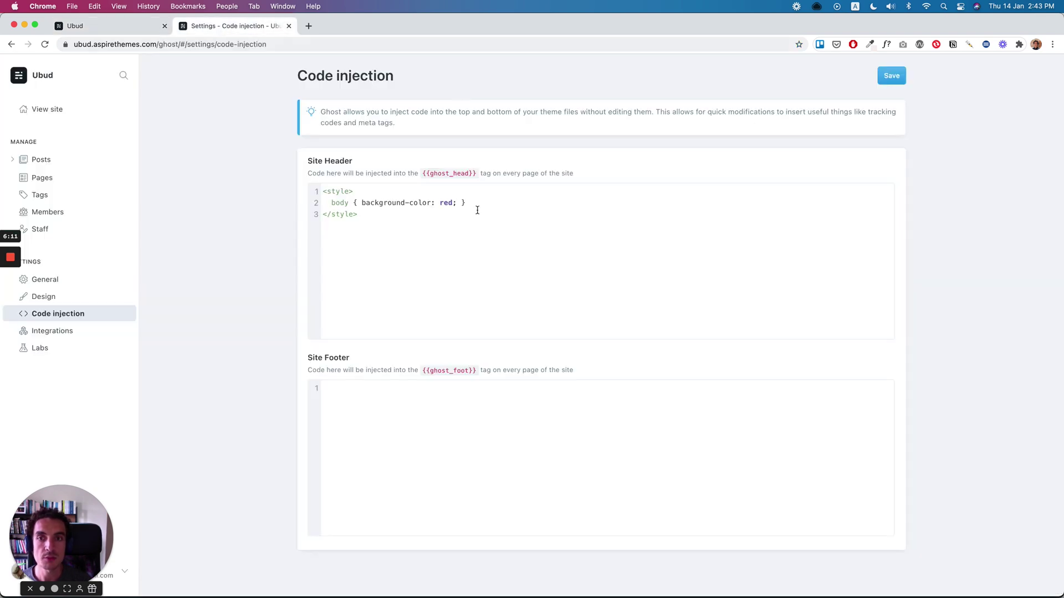
Delete 'body { background-color: red; }' from the Site Header, save, and reload the live site.
double_click(342, 203)
left_click_drag(482, 205, 333, 206)
key("BackSpace")
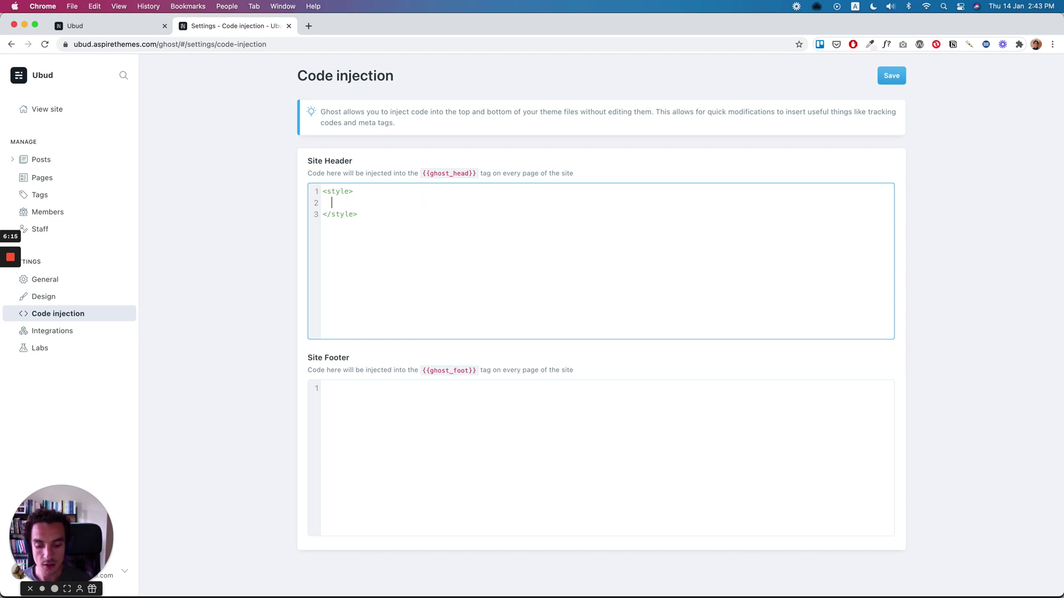
key("super+s")
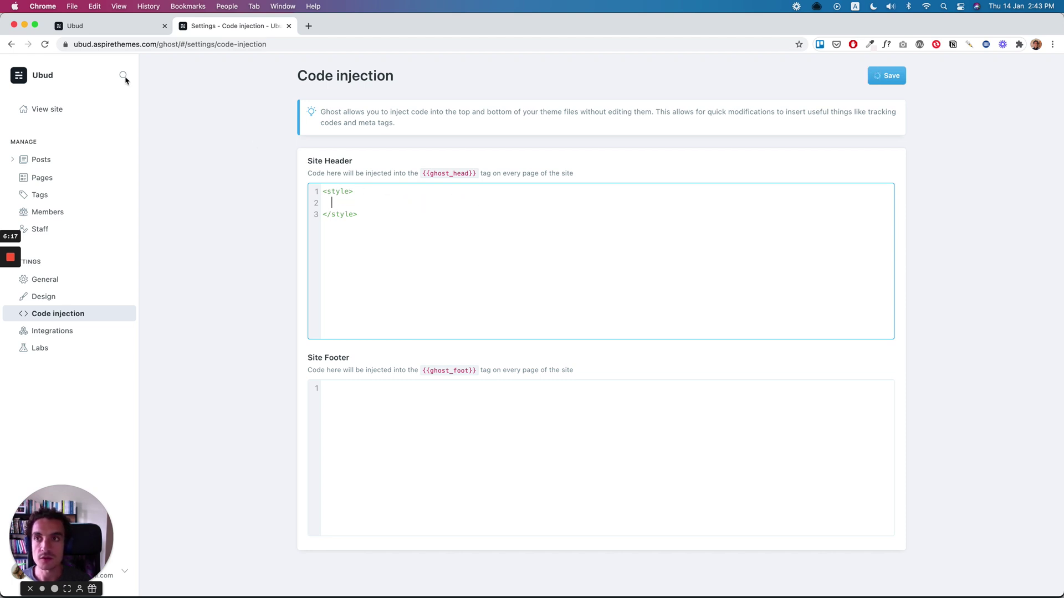
left_click(128, 28)
key("super+r")
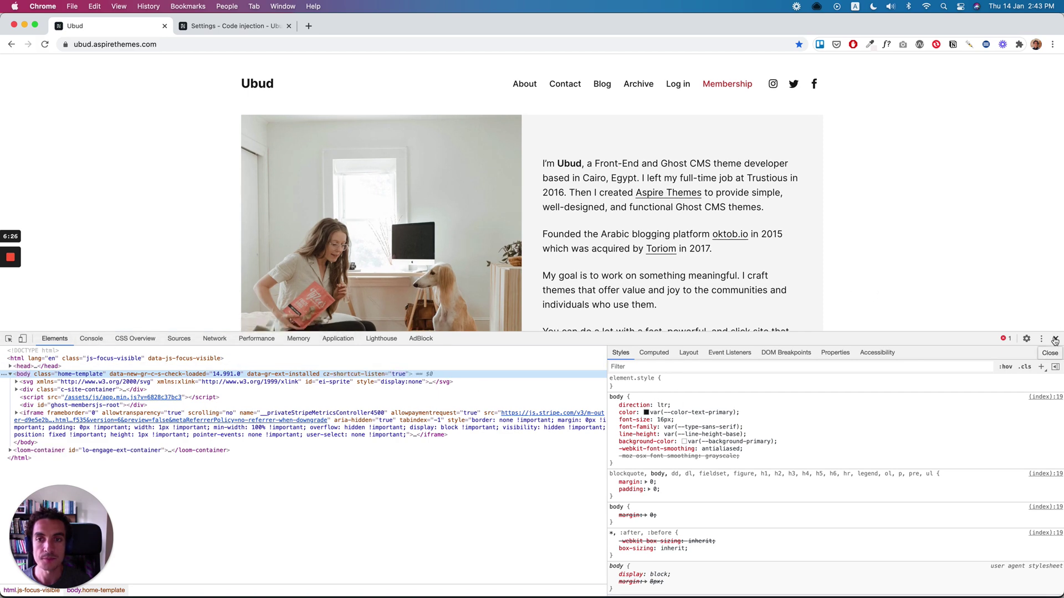
Inspect the Ubud logo in DevTools and select its c-logo__link class (24px, weight 700).
left_click(1055, 340)
right_click(193, 257)
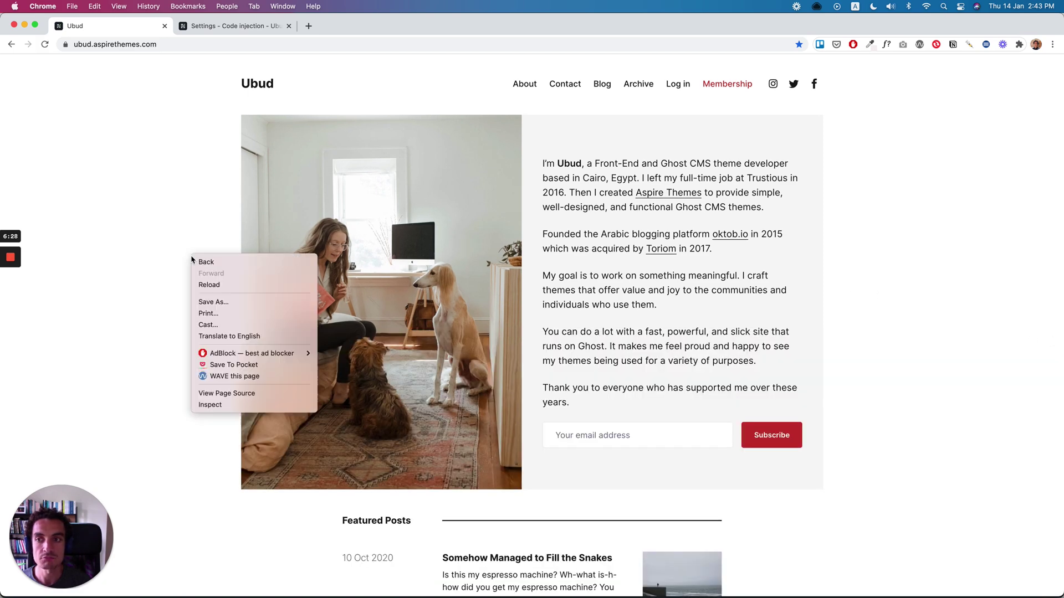
left_click(209, 405)
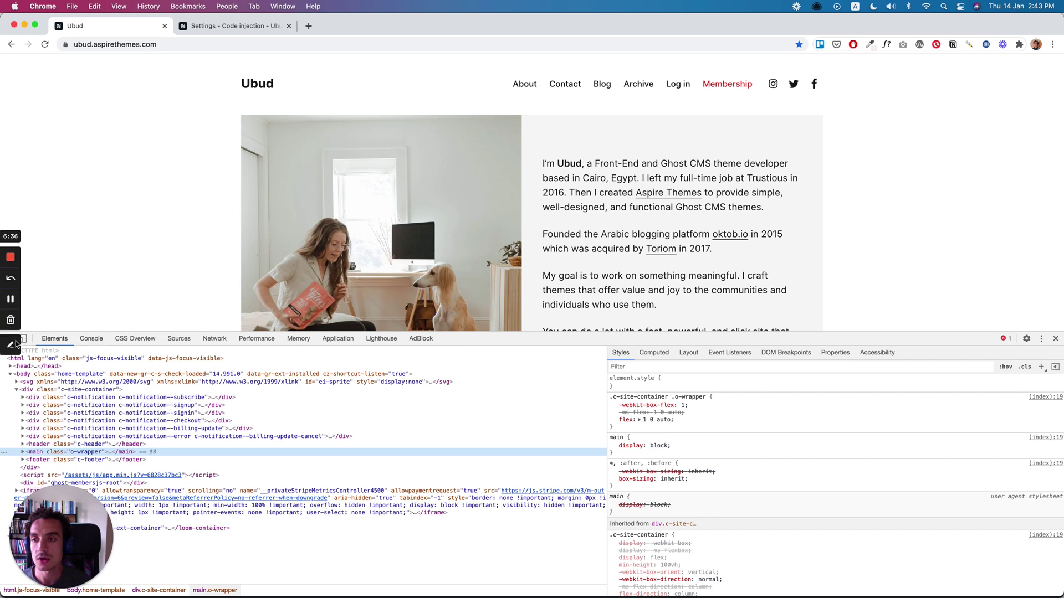
left_click_drag(2, 129, 38, 130)
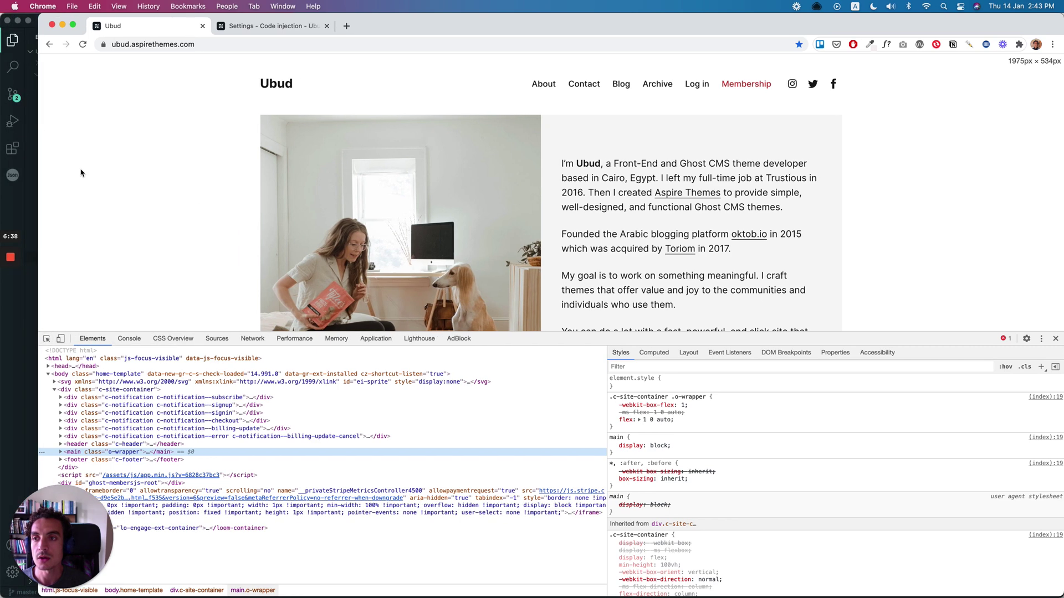
left_click(46, 340)
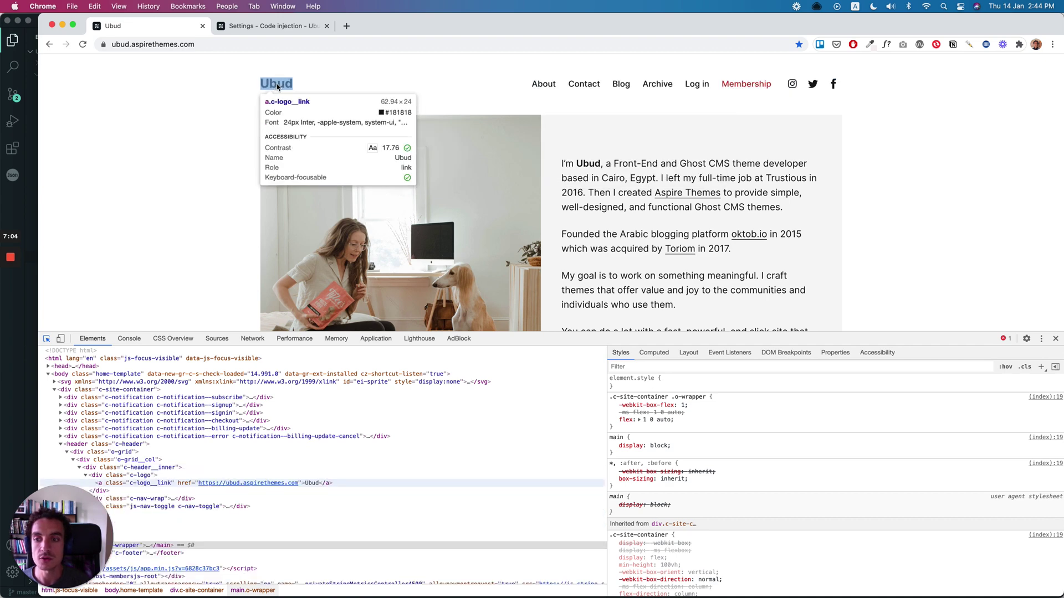
left_click(277, 86)
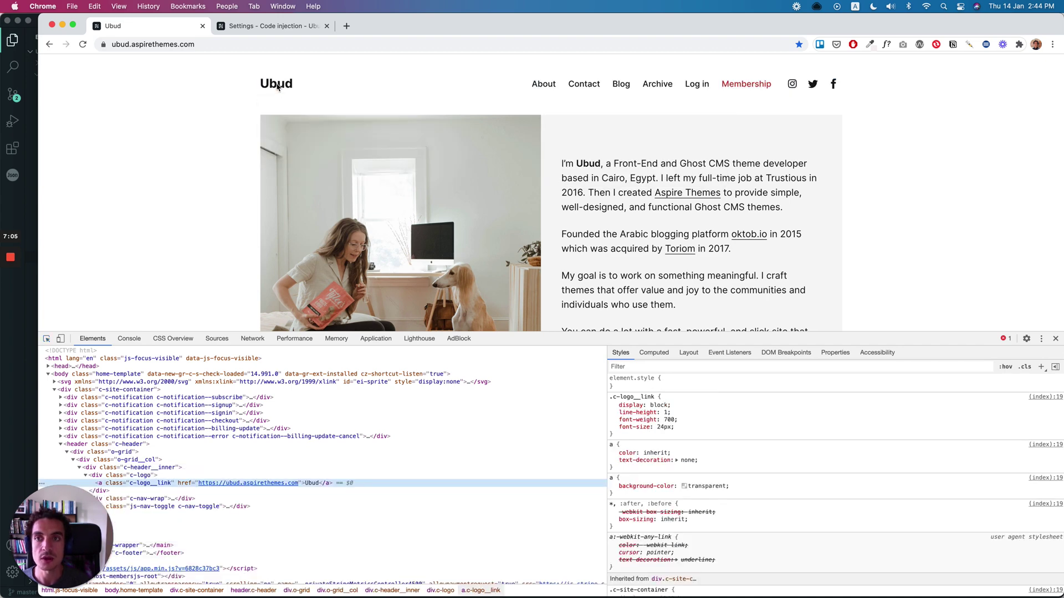
double_click(143, 483)
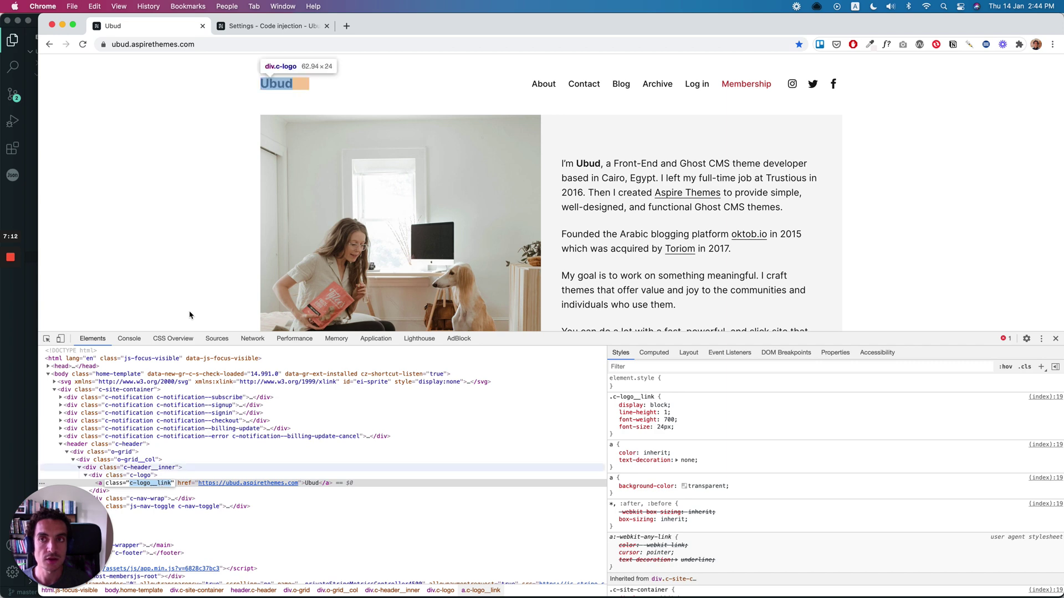
Type '.c-logo__link {}' on line 2 of the Site Header style block and save.
left_click(254, 30)
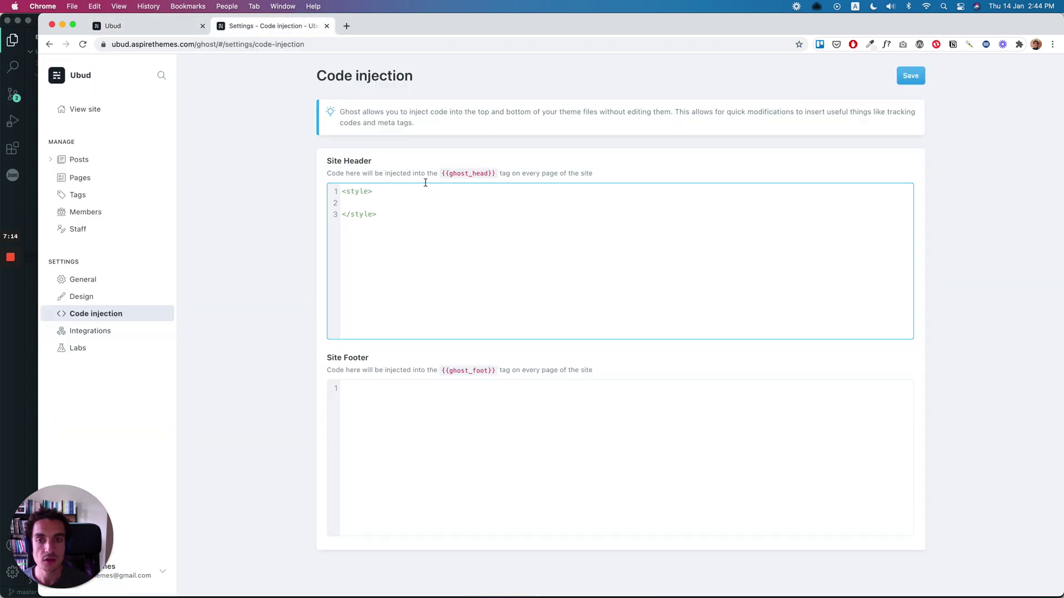
type(".c-logo__link")
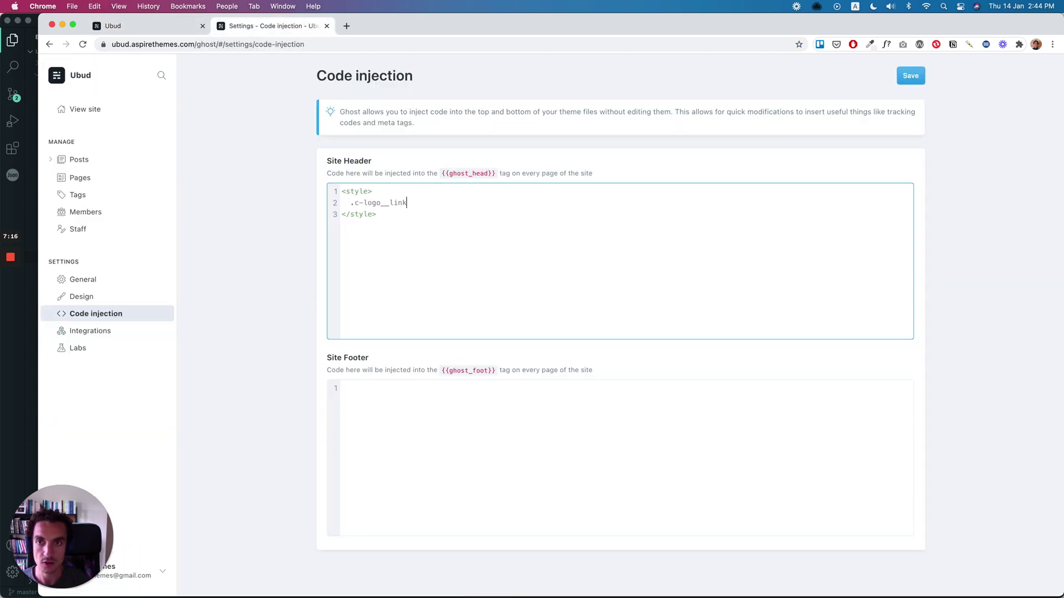
type(" {}")
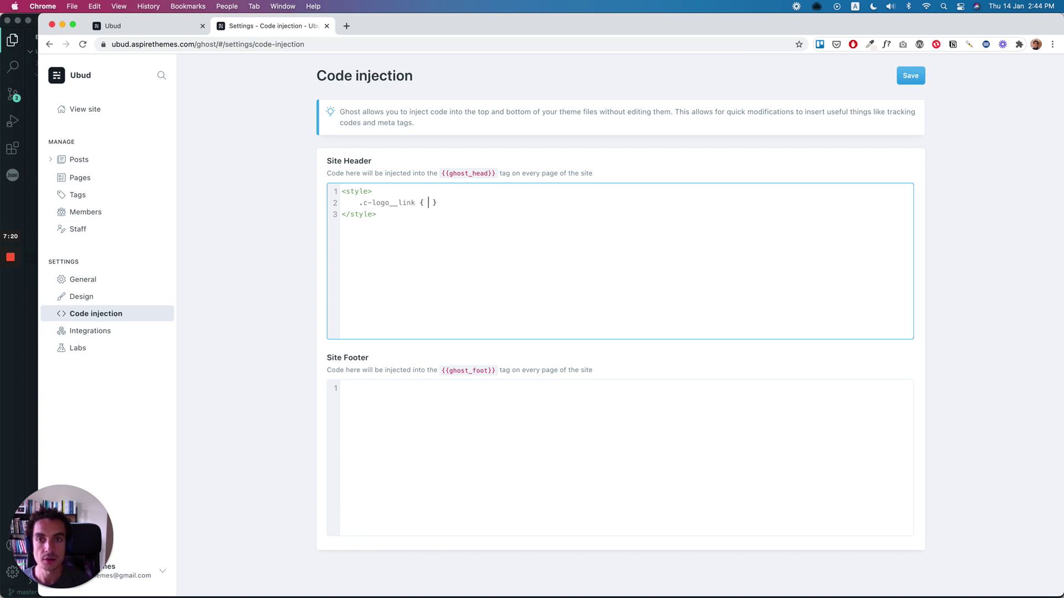
key("super+s")
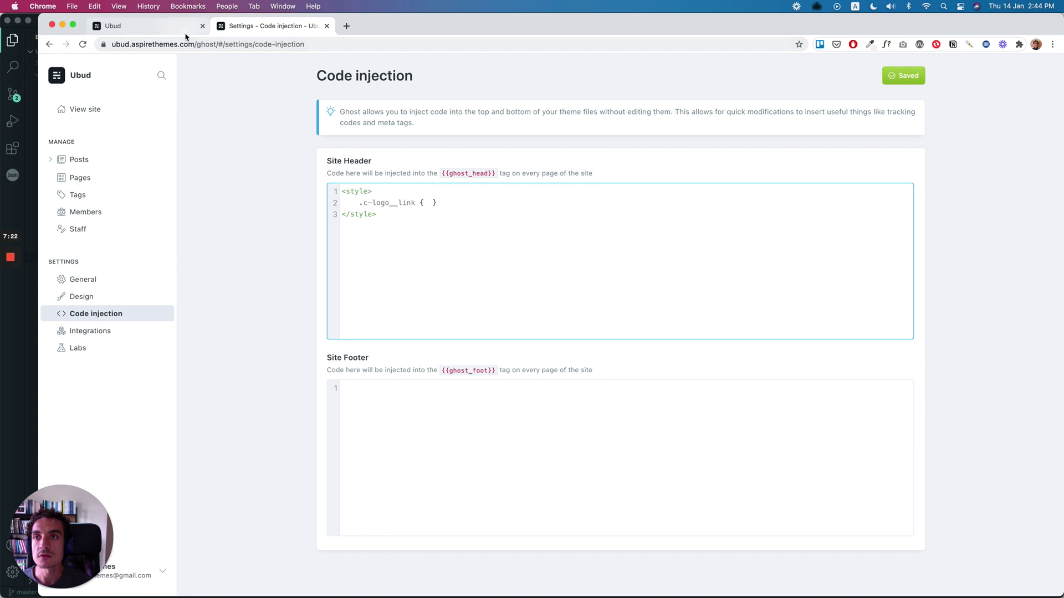
Try various logo font-size values in DevTools Styles, then reload the page to reset.
left_click(186, 27)
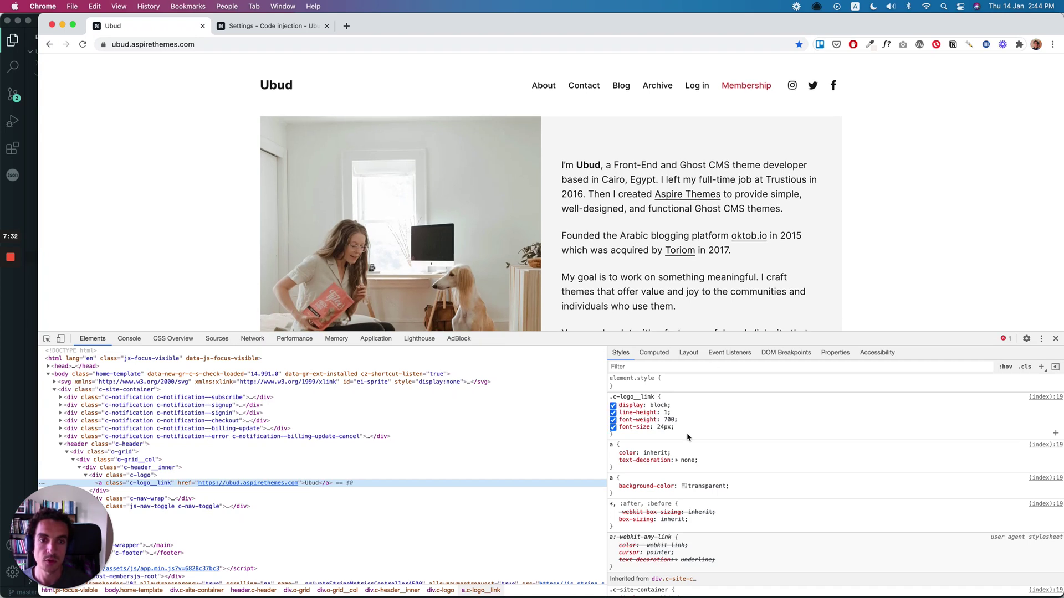
left_click(663, 428)
key("Up")
key("Up")
key("Up")
key("Up")
key("Up")
key("Up")
key("Up")
key("Up")
key("Up")
key("Up")
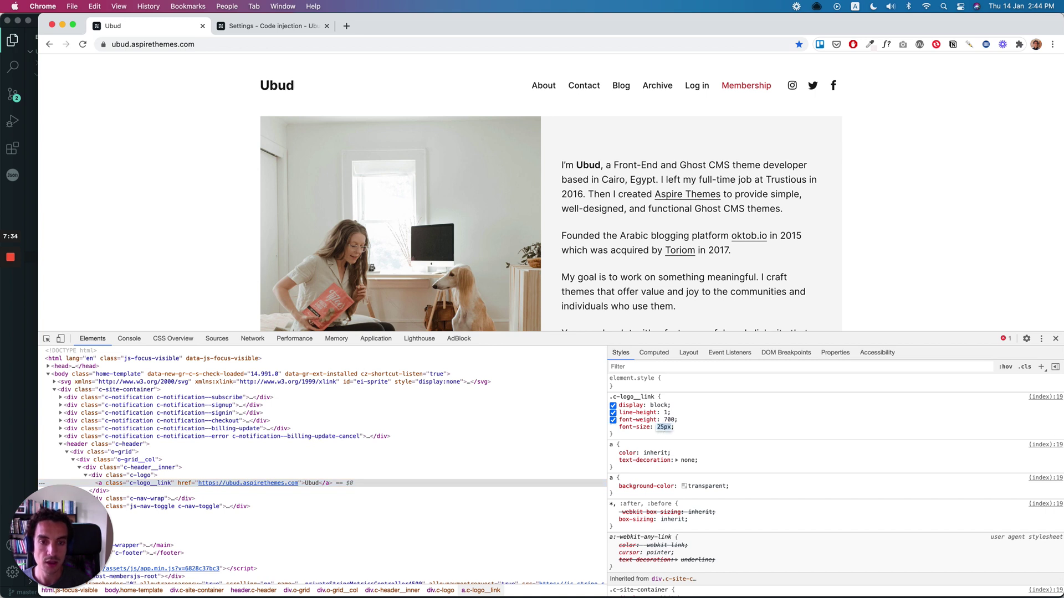
key("Up")
key("Up")
key("Up")
key("Up")
key("Up")
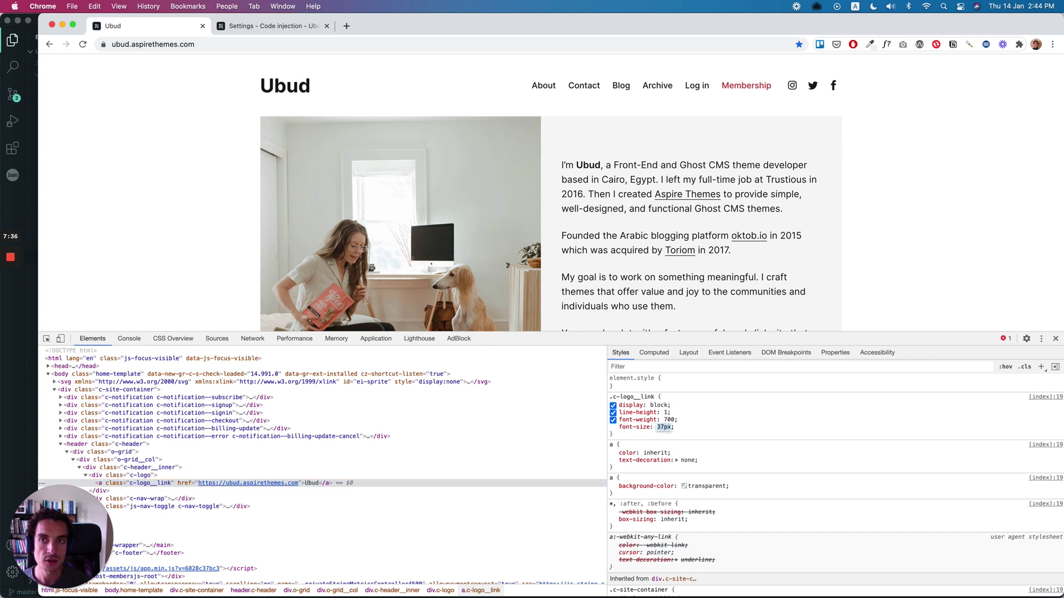
key("Down")
key("Down")
key("Down")
key("Down")
key("Down")
key("Down")
key("Down")
key("Down")
key("Down")
key("Down")
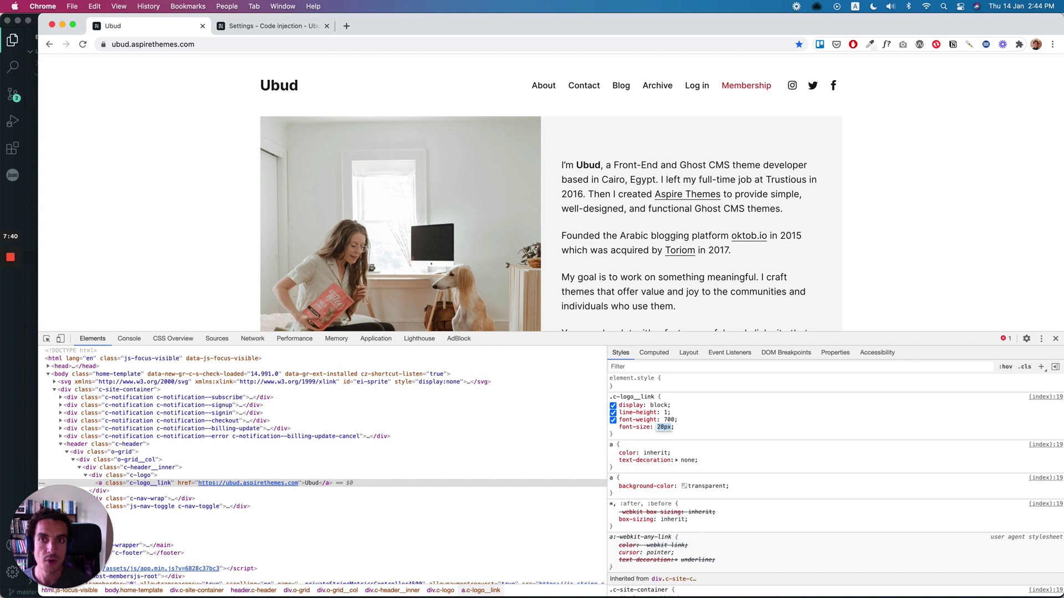
key("Up")
key("Up")
key("Up")
key("Up")
key("Up")
key("Up")
key("Up")
key("Up")
key("Up")
key("Up")
key("Up")
key("Up")
key("Up")
key("Up")
key("Up")
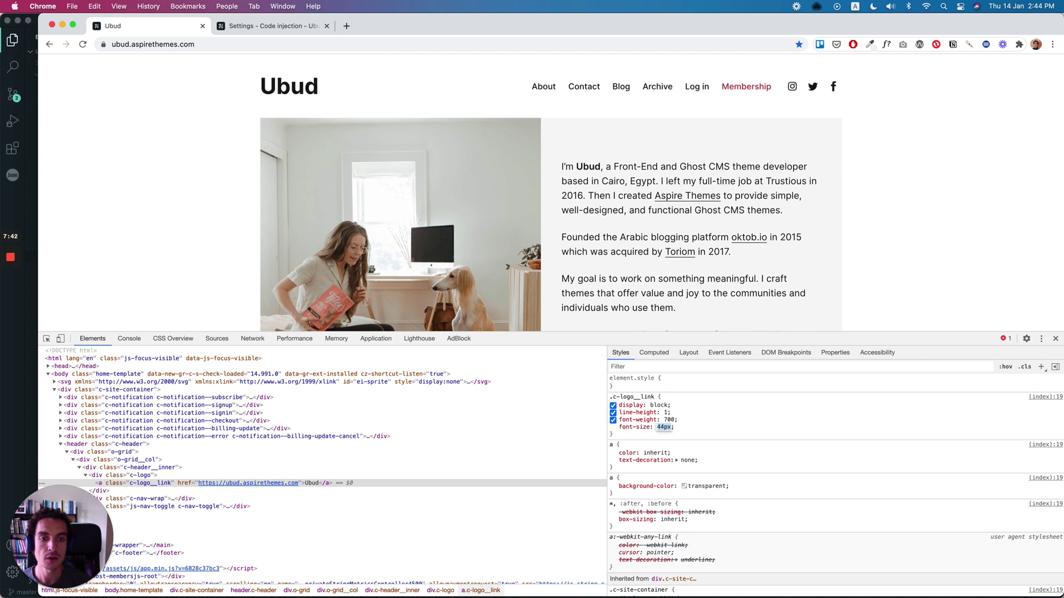
key("Return")
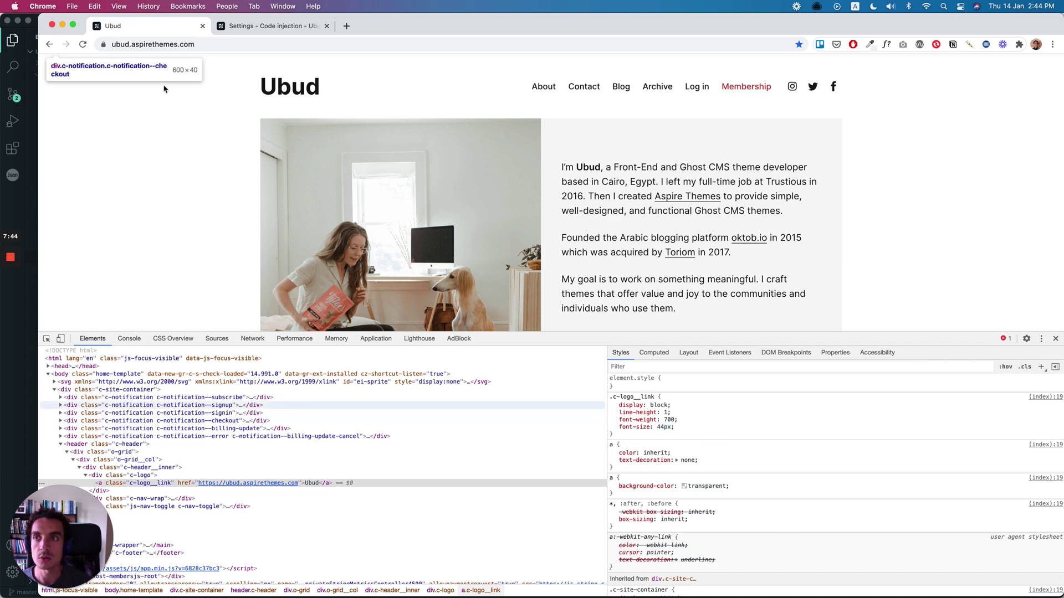
left_click(82, 44)
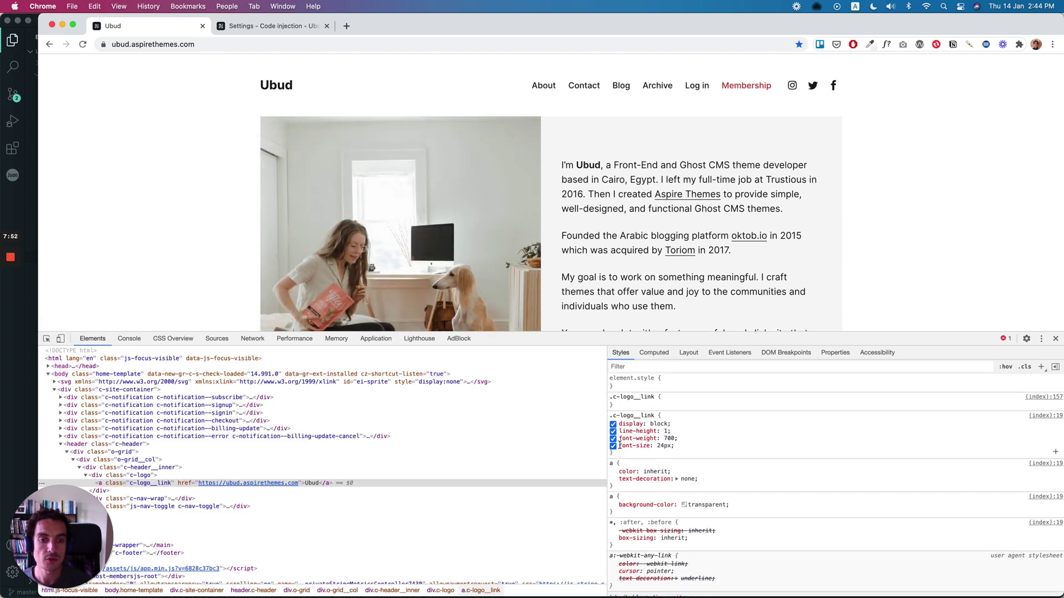
Raise the .c-logo__link font-size to 40px and copy the 'font-size: 40px' declaration.
left_click_drag(618, 446, 683, 447)
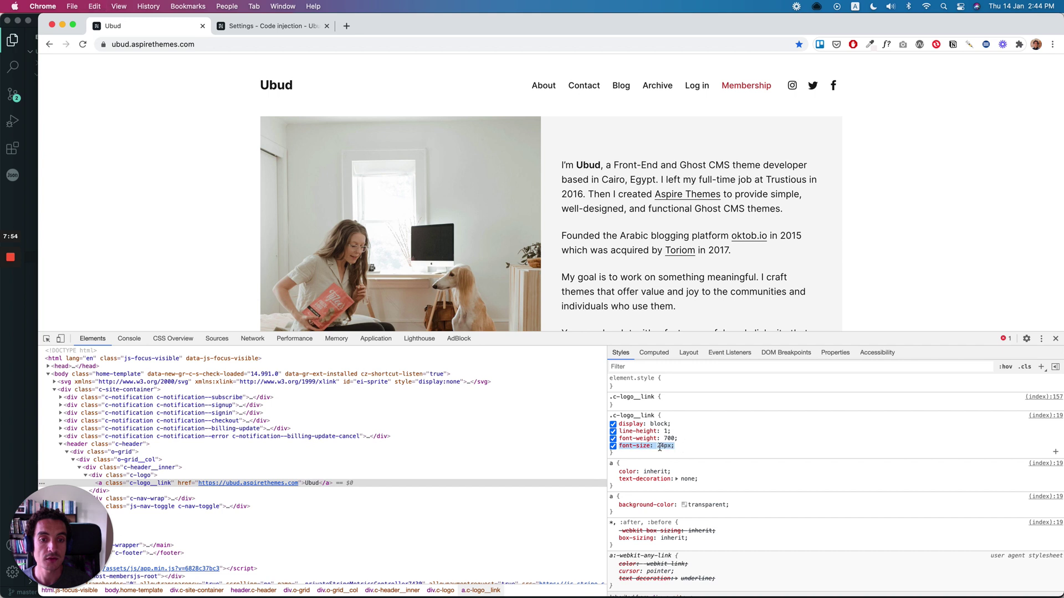
left_click(662, 447)
key("Up")
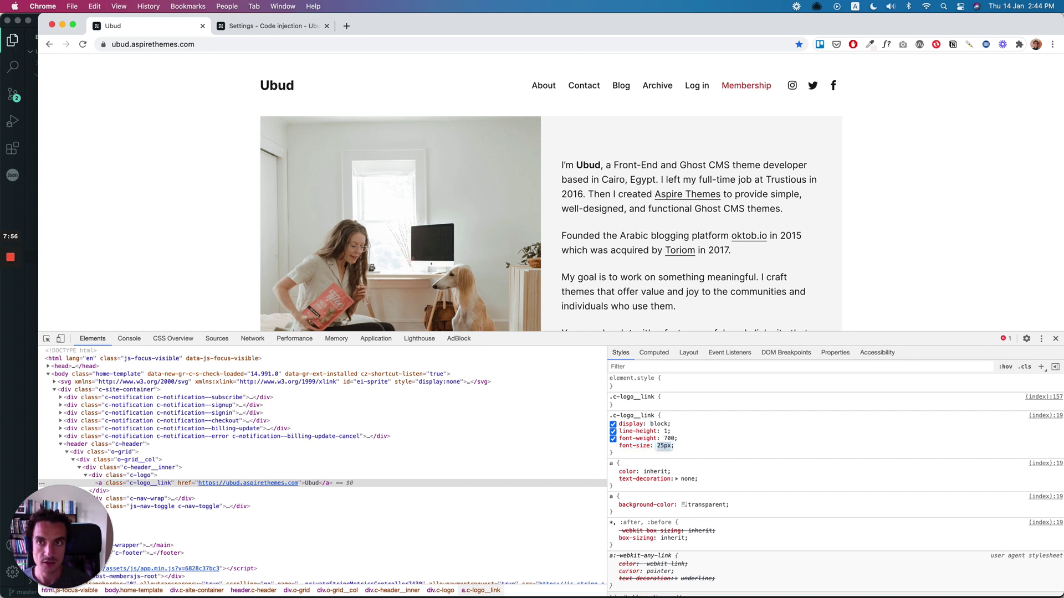
key("Up")
key("Up")
key("Up")
key("Up")
key("Up")
key("Up")
key("Up")
key("Up")
key("Up")
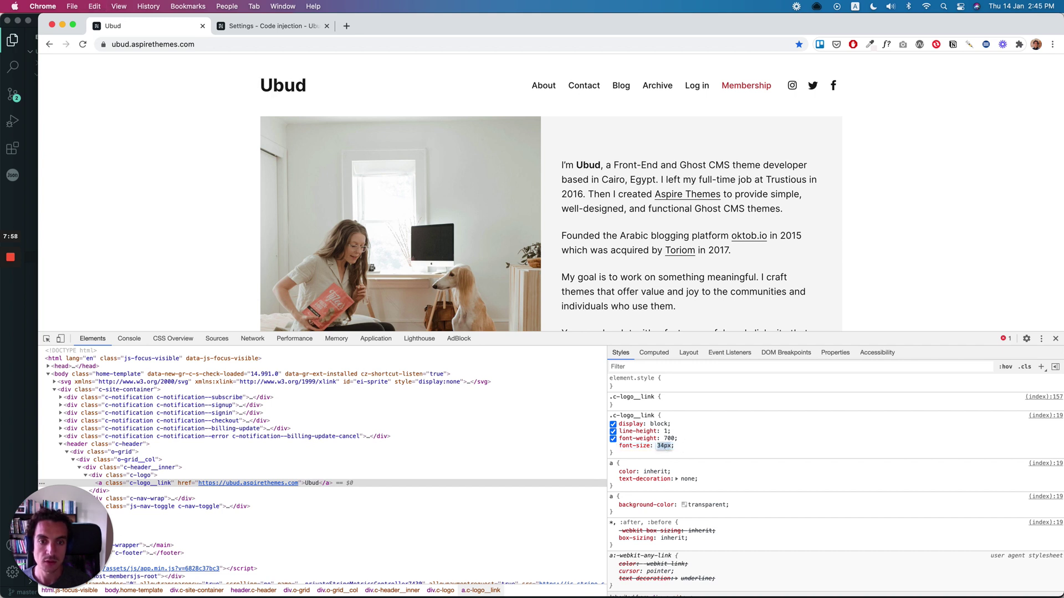
key("Up")
key("Up")
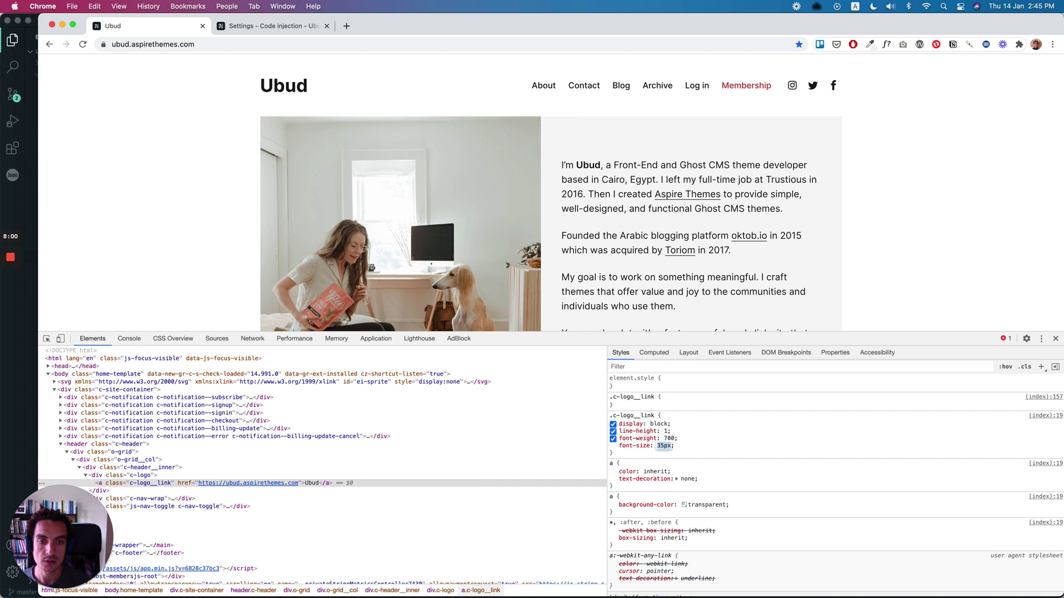
key("Up")
key("Up")
key("Up")
key("Up")
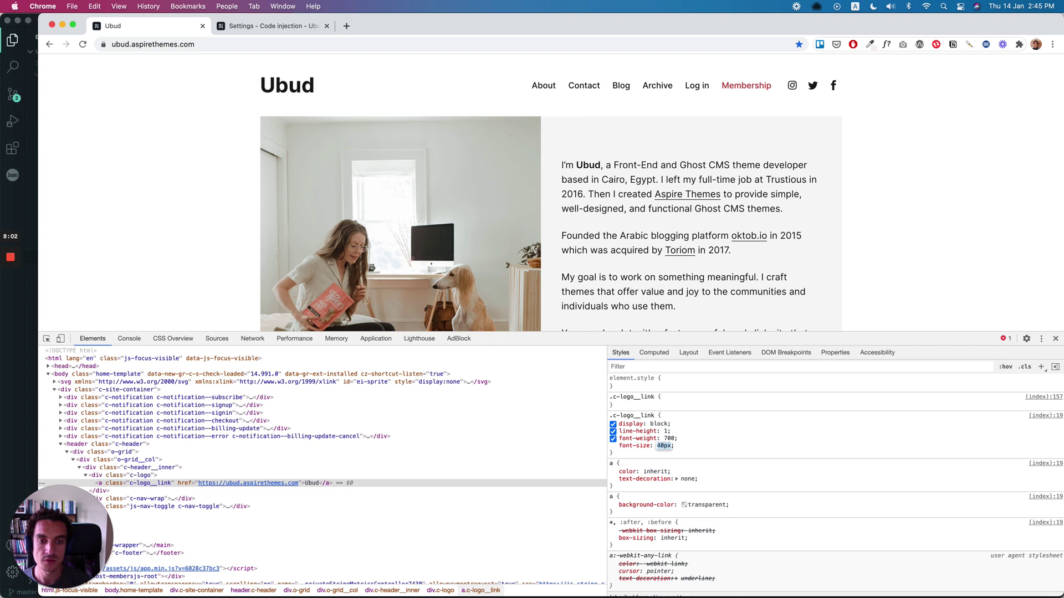
left_click_drag(676, 448, 618, 447)
key("super+c")
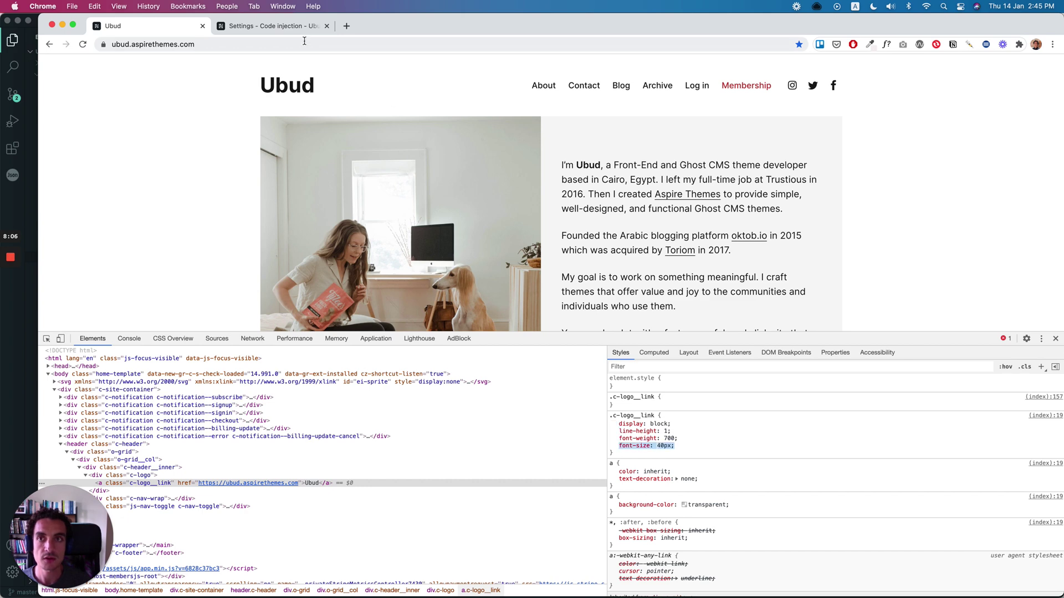
Paste 'font-size: 40px' into the .c-logo__link rule, save, and reload the live site.
left_click(298, 28)
key("super+v")
key("super+s")
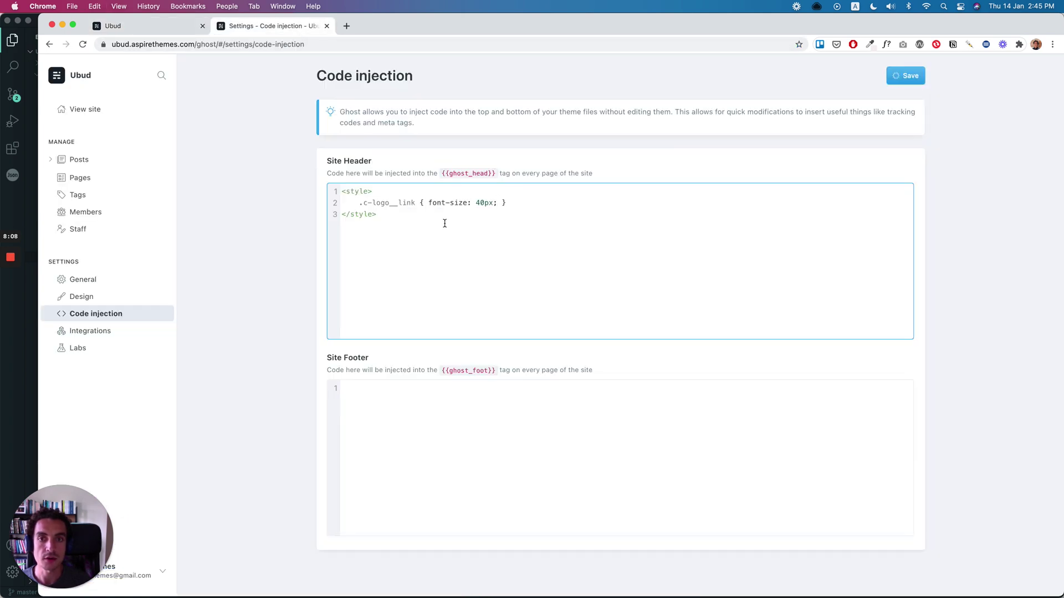
left_click(111, 26)
left_click(84, 45)
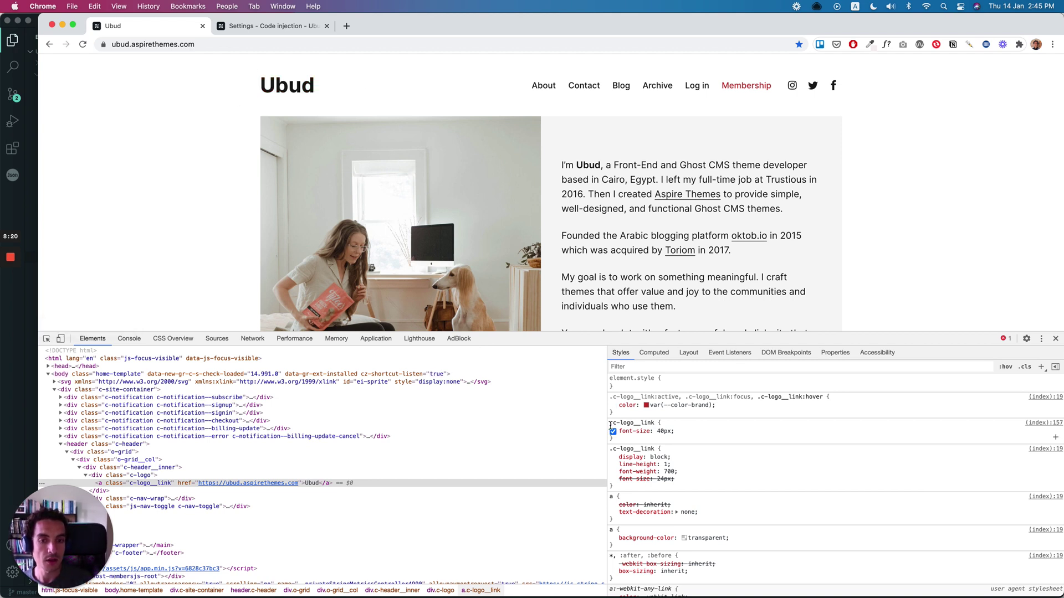
left_click_drag(610, 422, 628, 441)
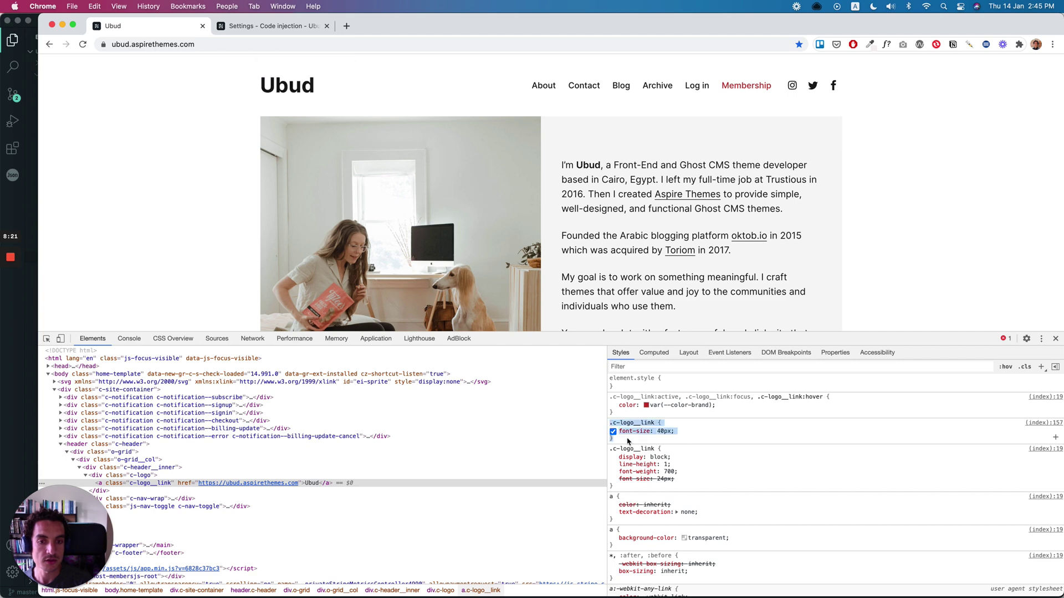
left_click(678, 442)
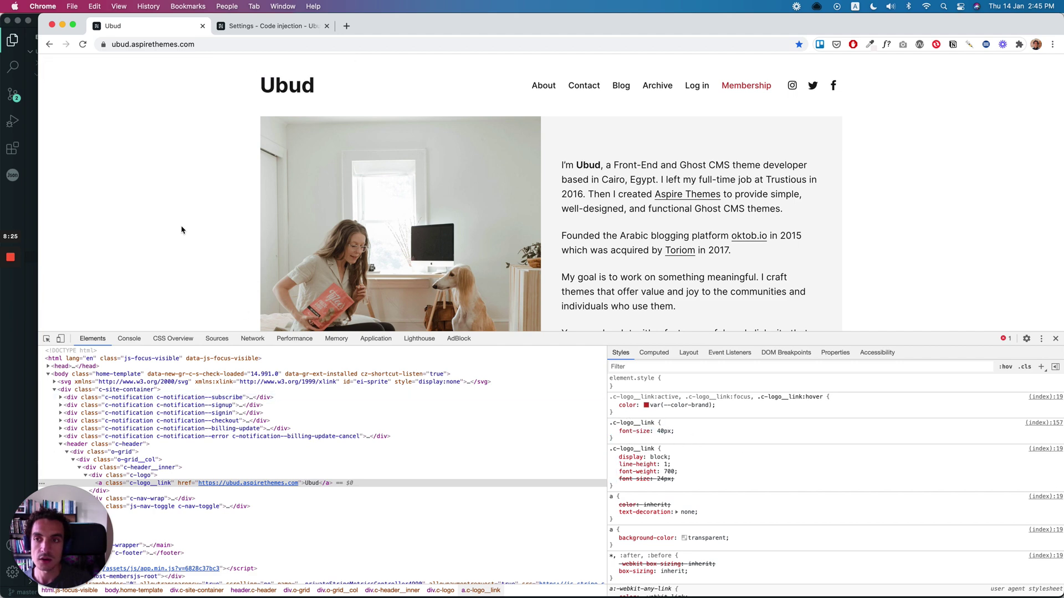
right_click(182, 227)
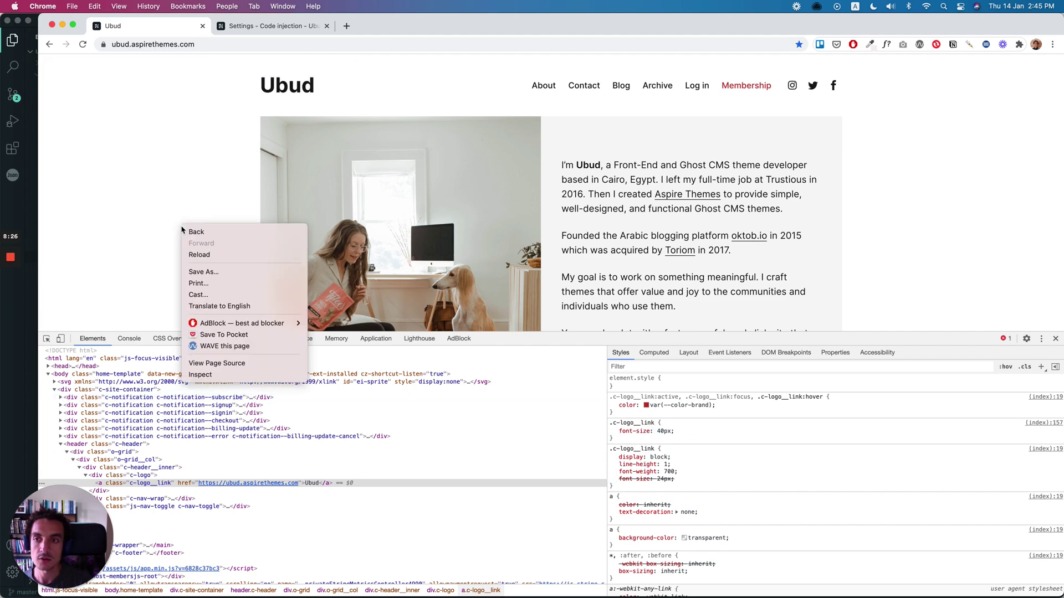
left_click(217, 363)
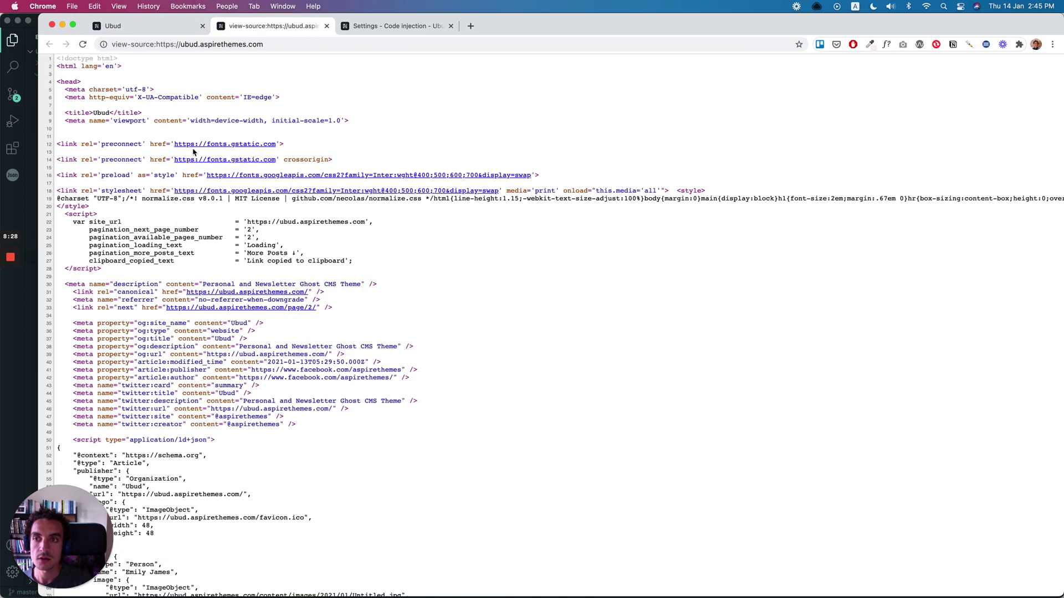
scroll(193, 152, "down", 20)
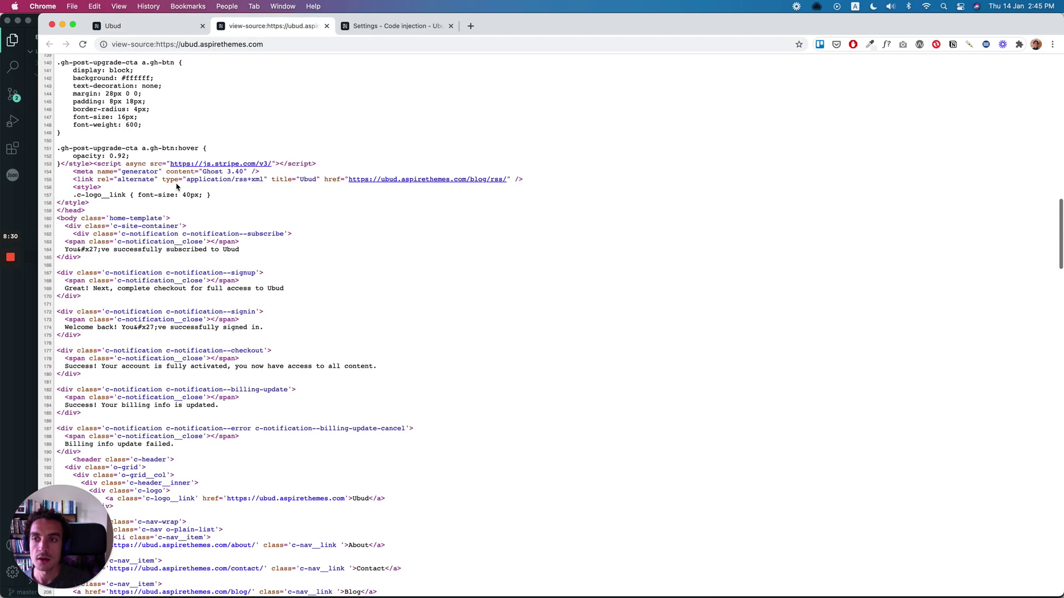
left_click_drag(74, 196, 254, 200)
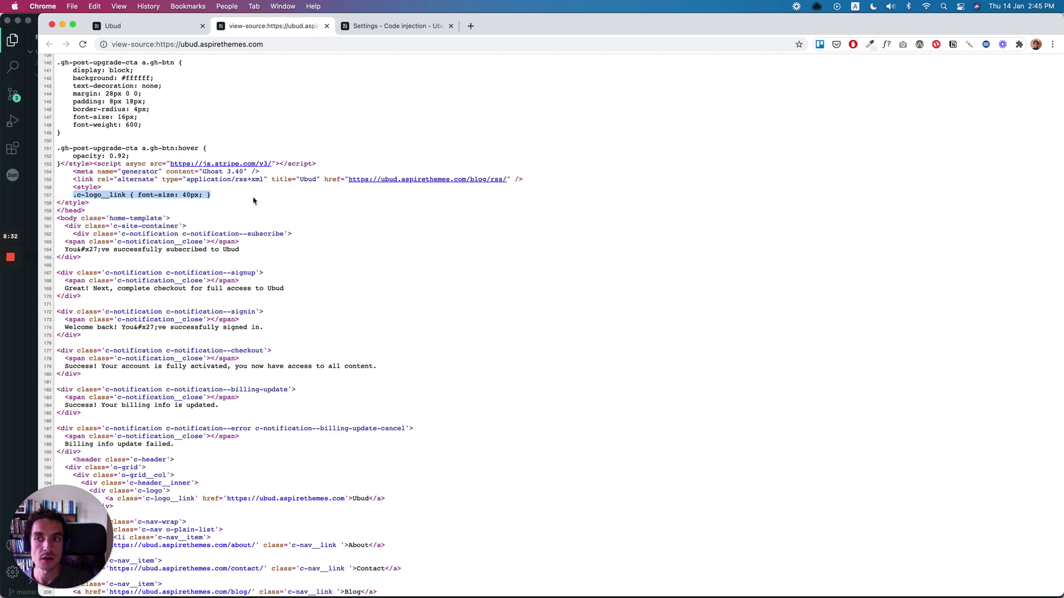
left_click(264, 198)
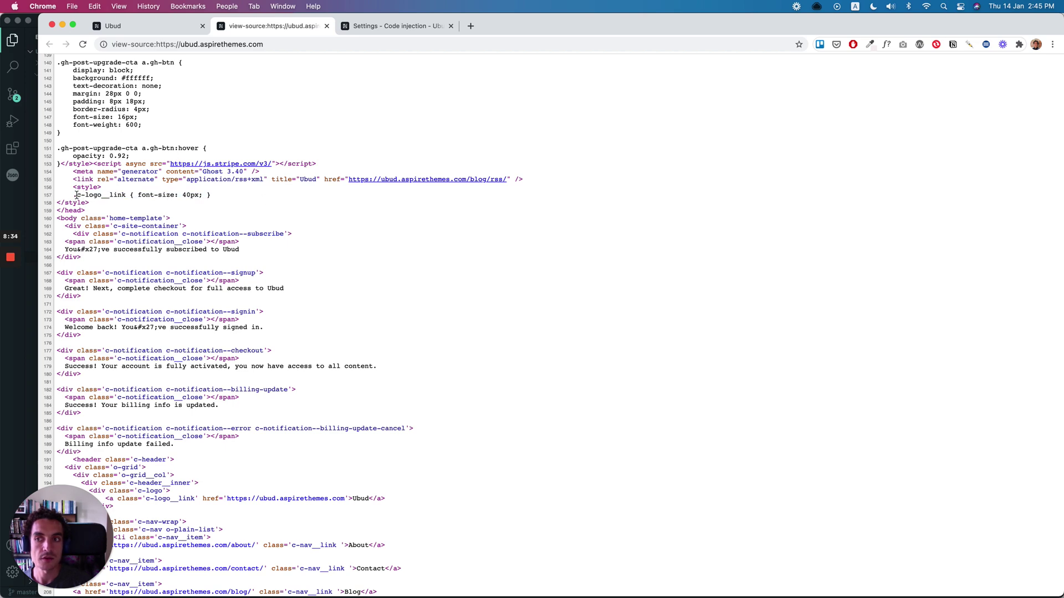
left_click_drag(76, 195, 228, 197)
left_click(229, 199)
scroll(357, 102, "up", 20)
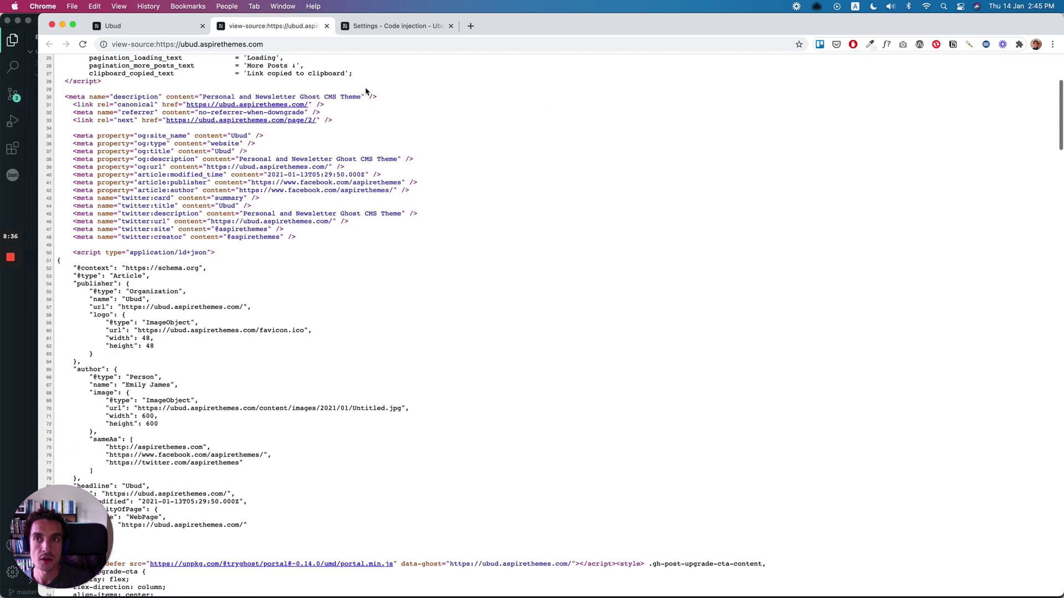
scroll(366, 92, "up", 5)
key("super+w")
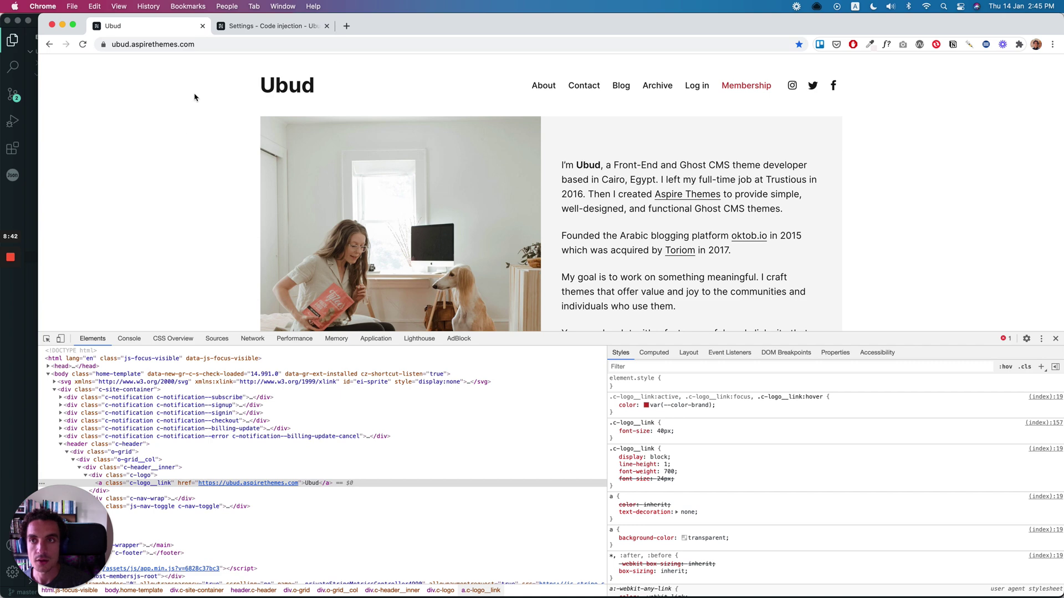
Remove the leading spaces before .c-logo__link on line 2, save, and reload the live Ubud site.
left_click(239, 29)
left_click(422, 231)
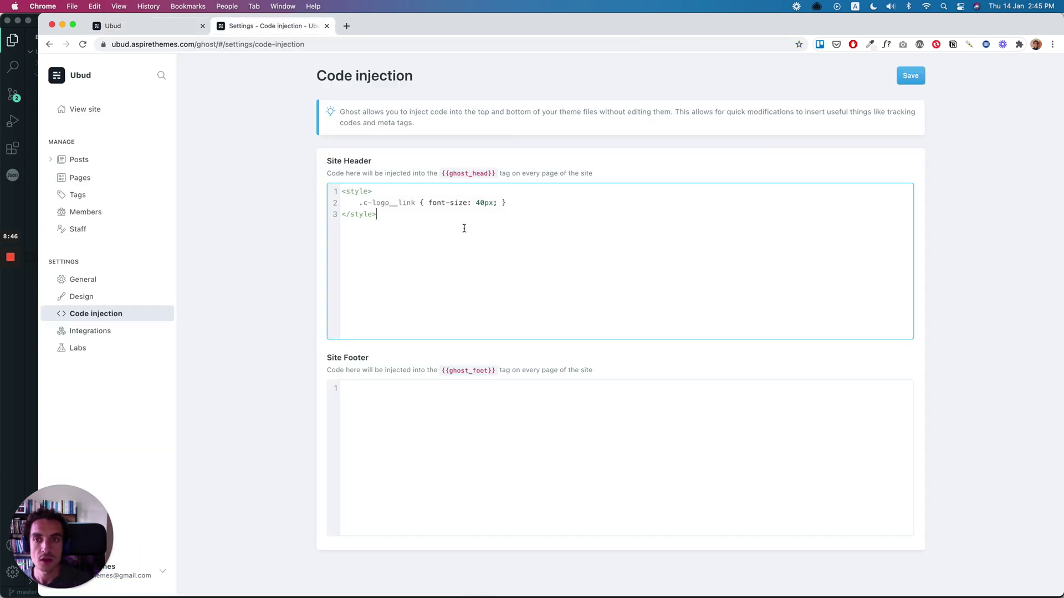
key("super+a")
left_click(394, 203)
key("BackSpace")
key("BackSpace")
key("BackSpace")
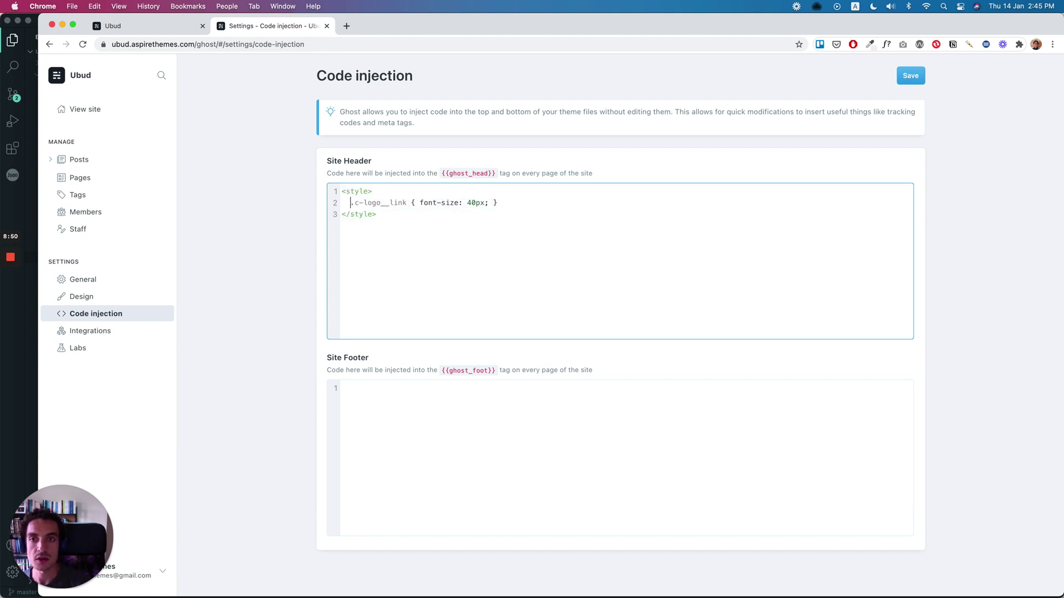
key("BackSpace")
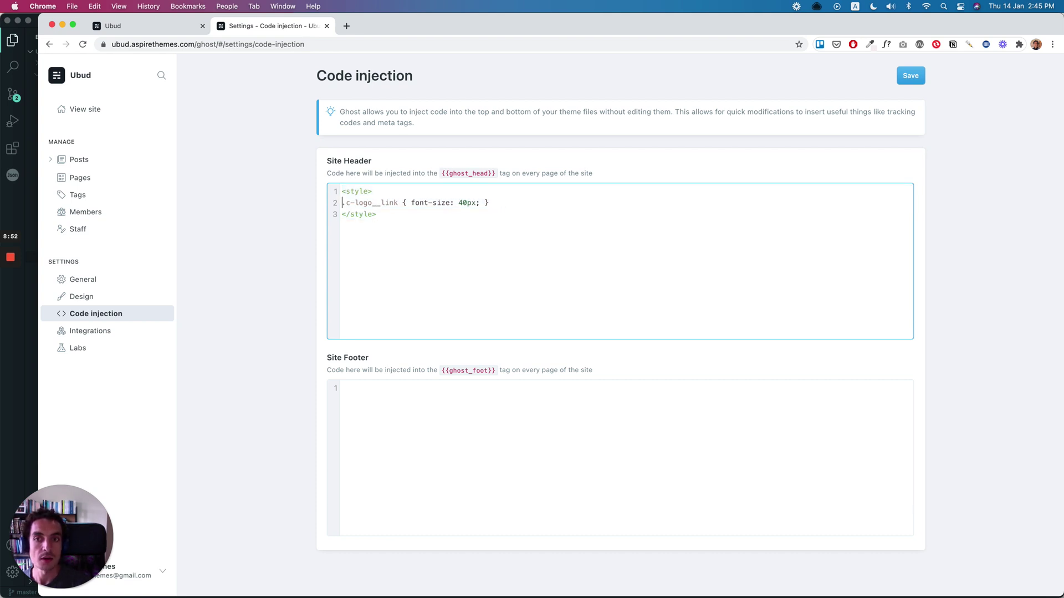
key("super+s")
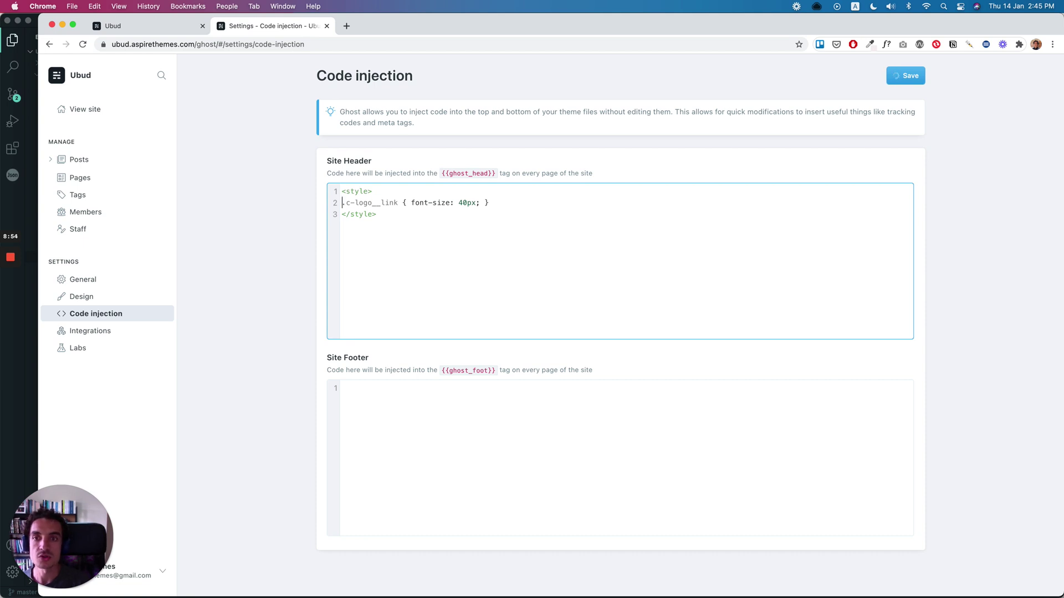
left_click(148, 29)
key("super+r")
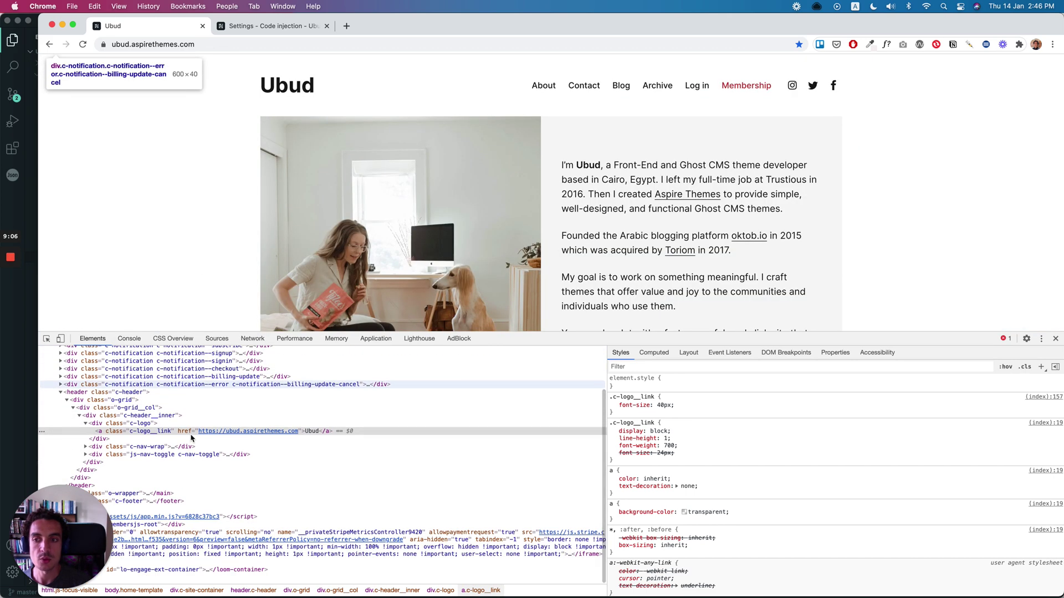
Back on the Code injection settings, save the Site Header style block with Cmd+S.
left_click(198, 429)
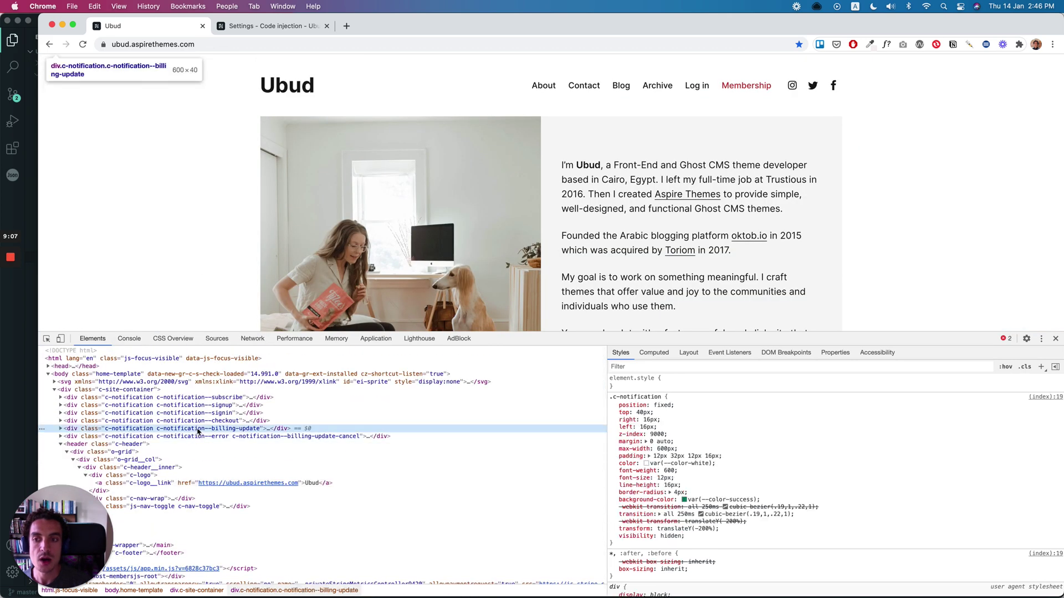
left_click(260, 26)
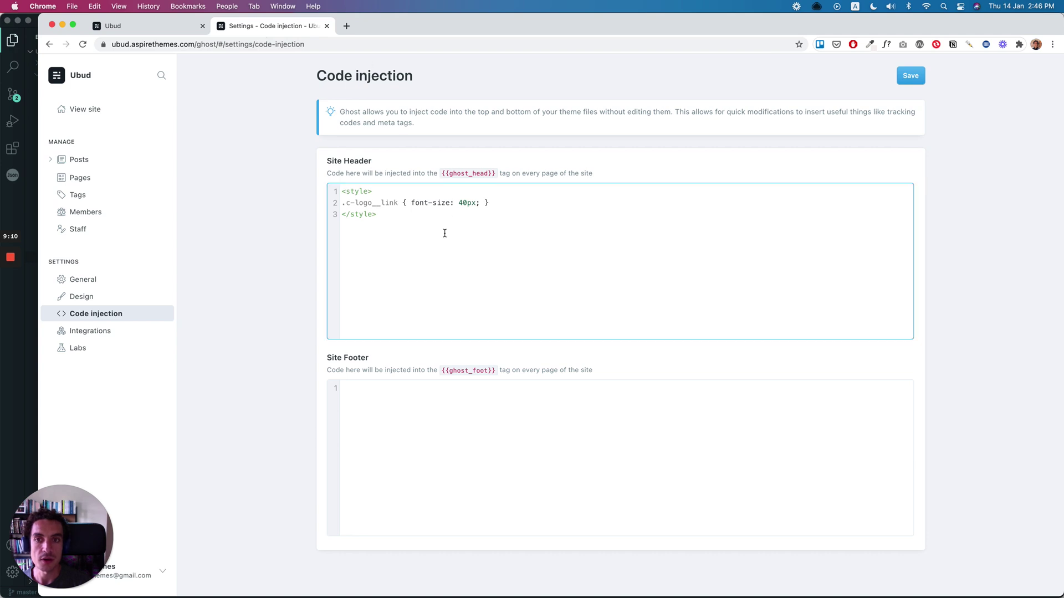
left_click(293, 242)
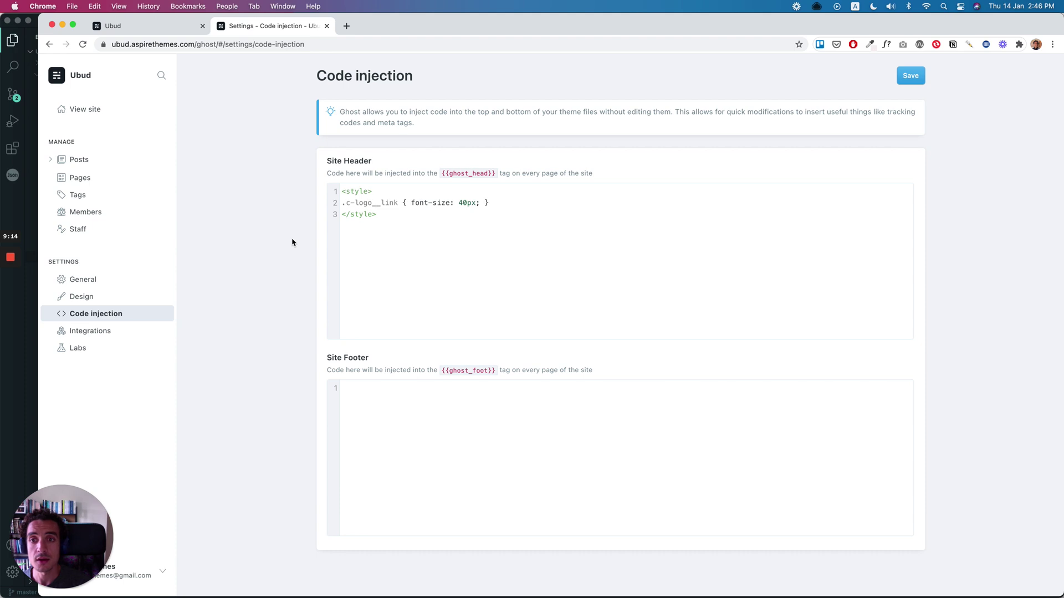
left_click(513, 239)
key("super+s")
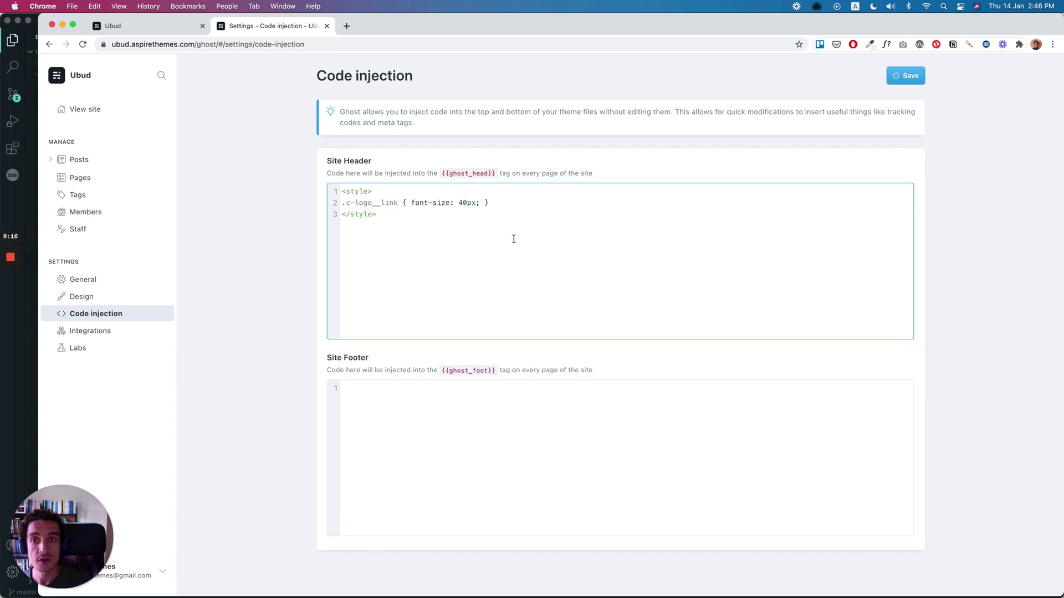
Save the Site Header .c-logo__link 40px style block once more until it shows Saved.
left_click(634, 109)
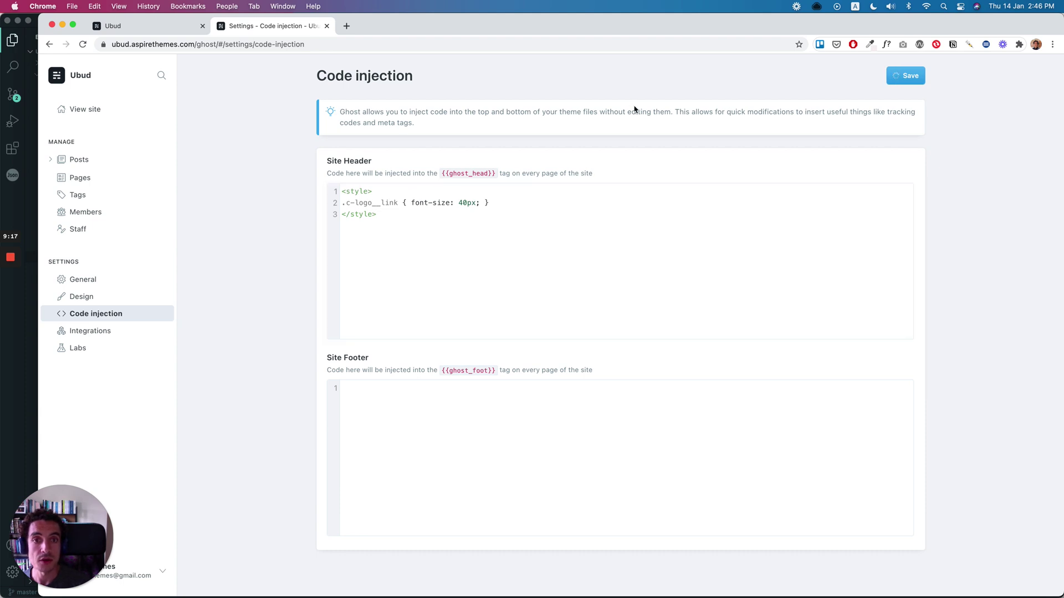
triple_click(521, 111)
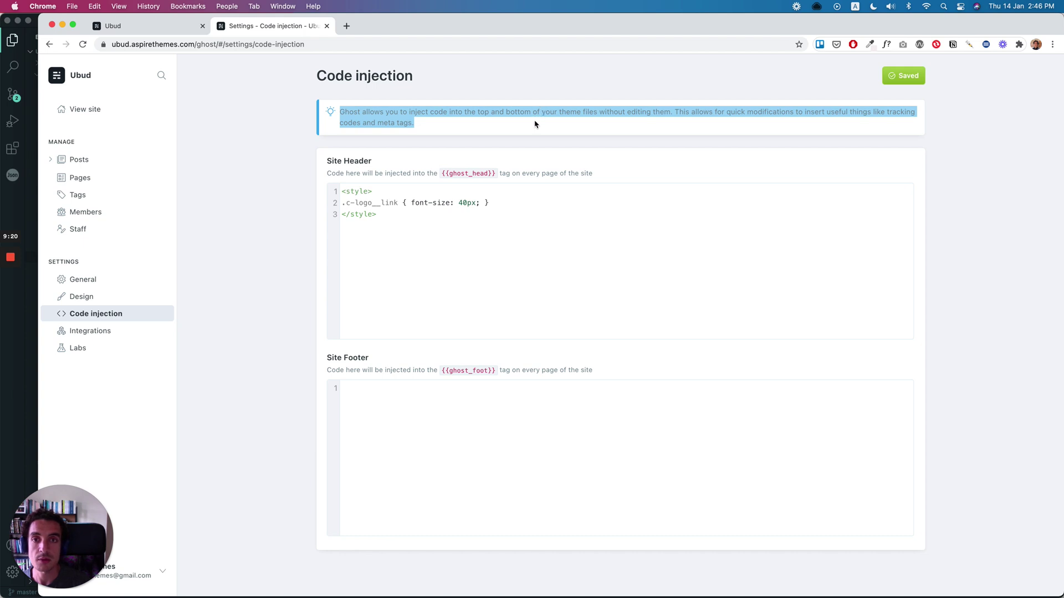
left_click(484, 133)
left_click(515, 238)
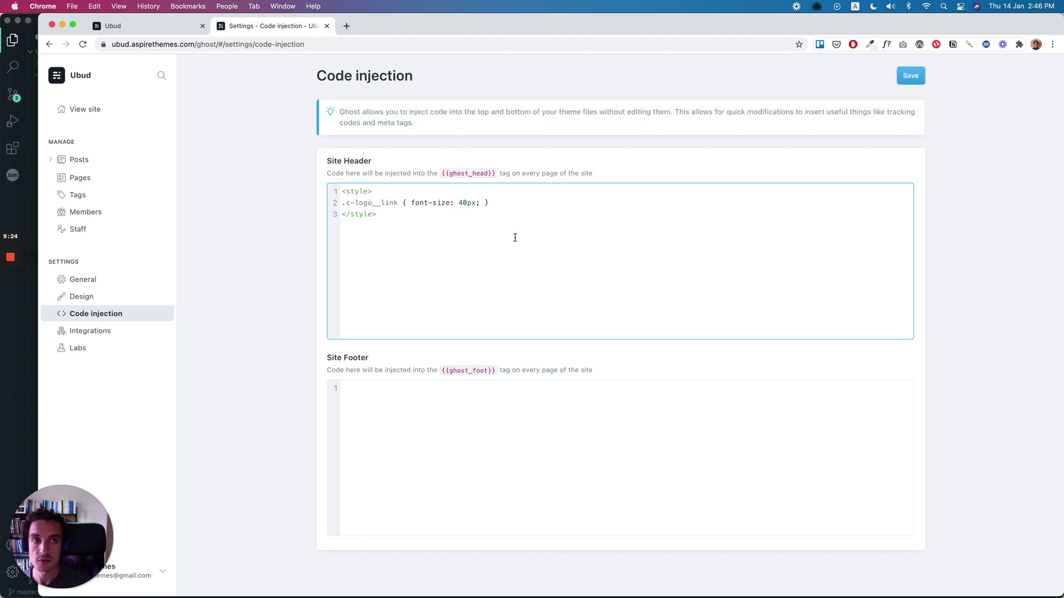
key("super+s")
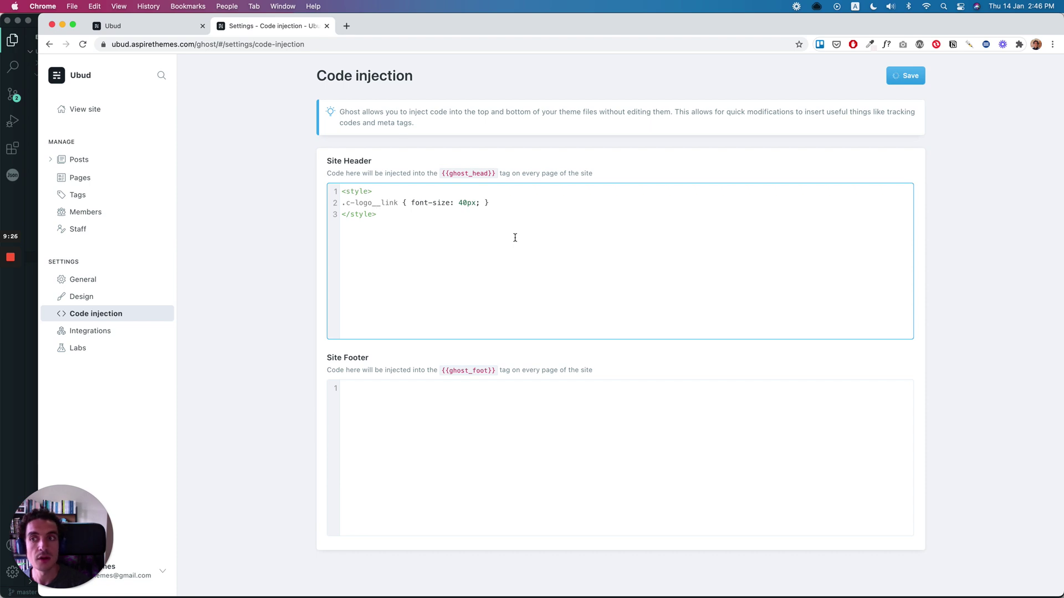